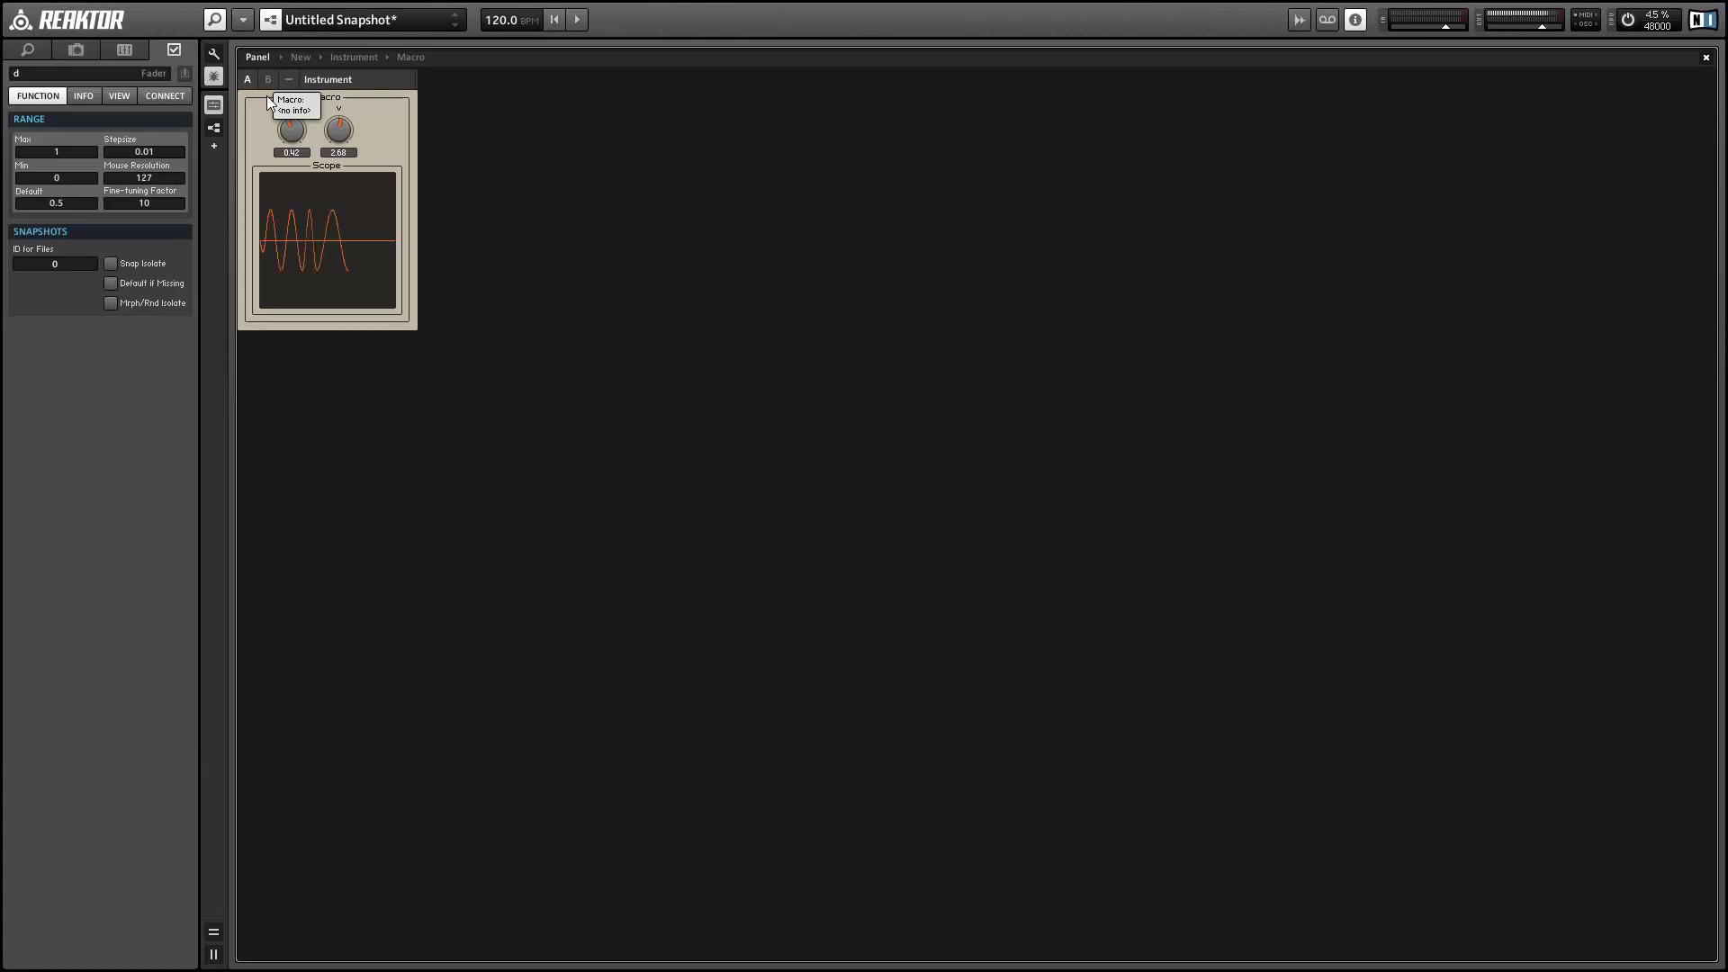
# Step: Raise the Macro panel's d knob to 0.92 and watch the Scope waveform change
pyautogui.moveTo(290, 120); pyautogui.dragTo(246, 101)
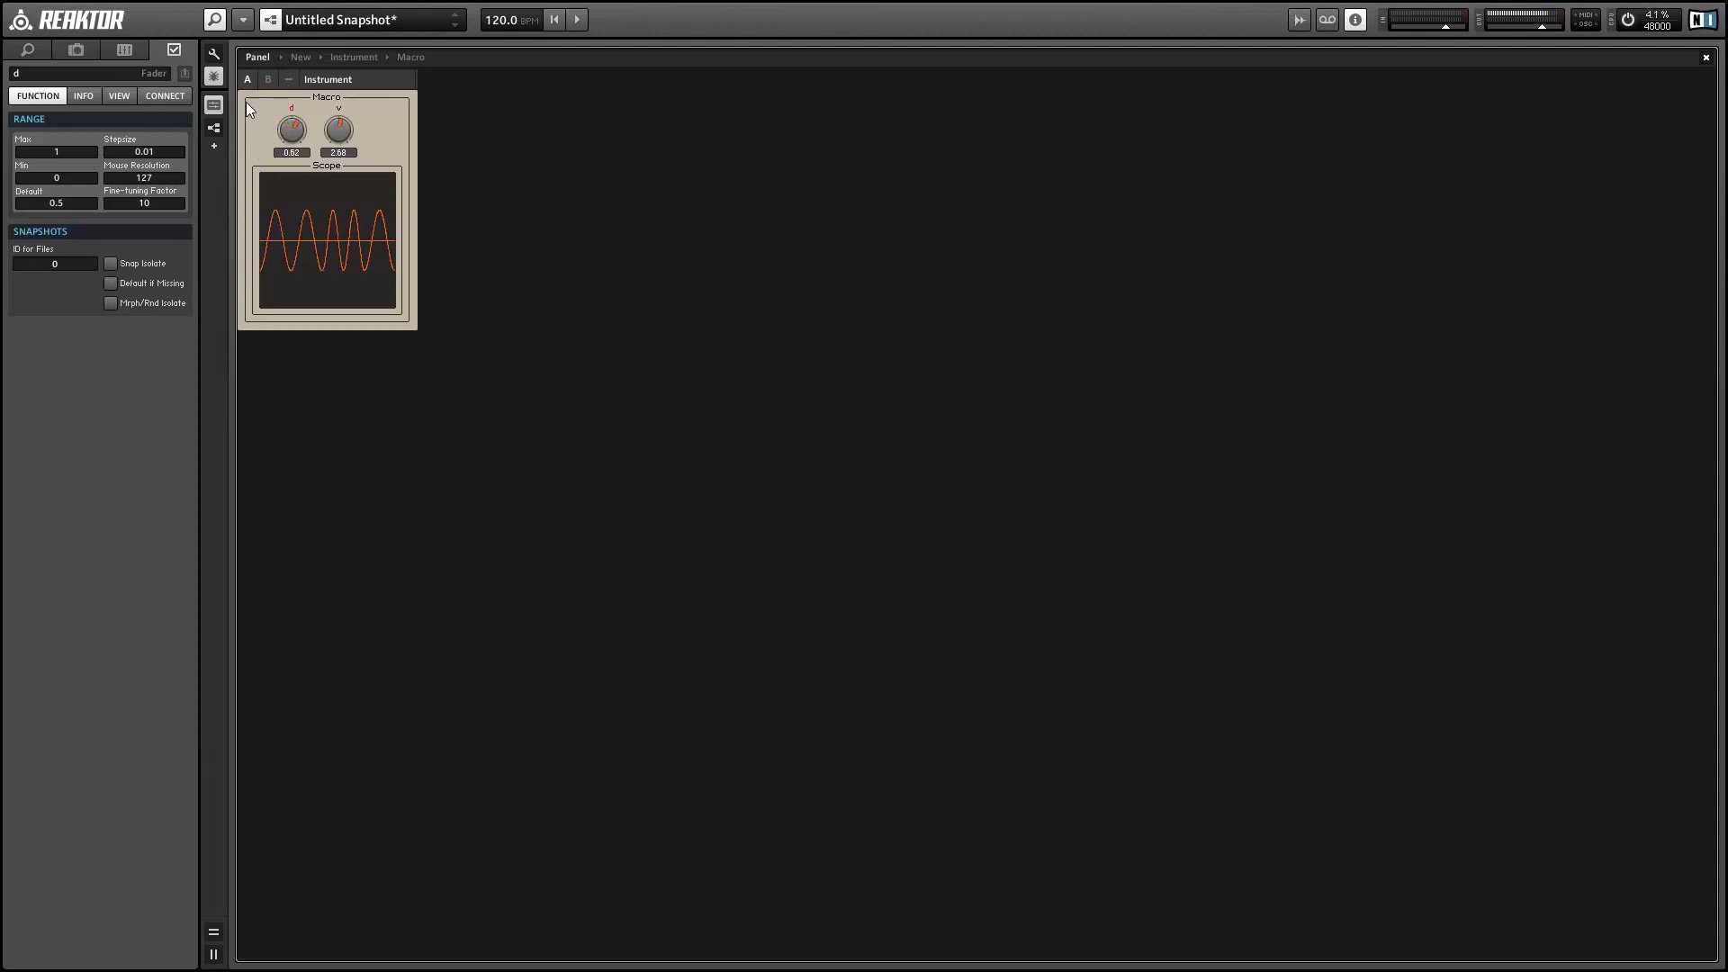
# Step: Start a new empty ensemble without saving changes to the old one
pyautogui.click(388, 140)
pyautogui.click(243, 19)
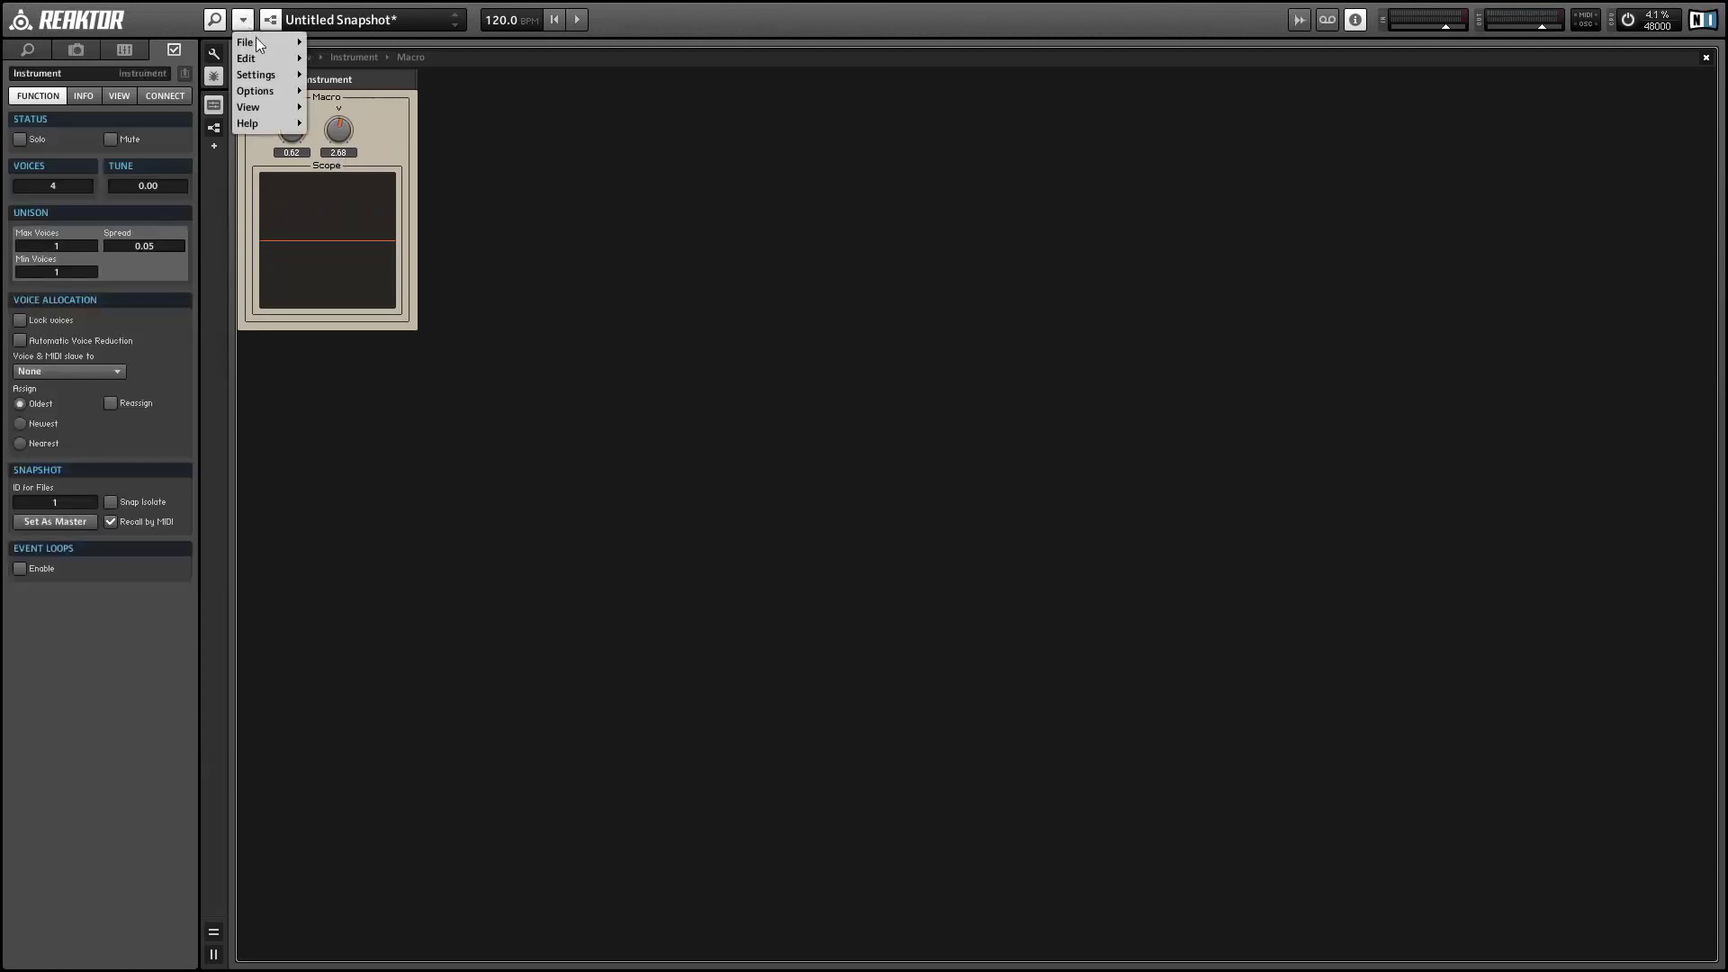
pyautogui.moveTo(248, 36)
pyautogui.click(369, 36)
pyautogui.click(940, 535)
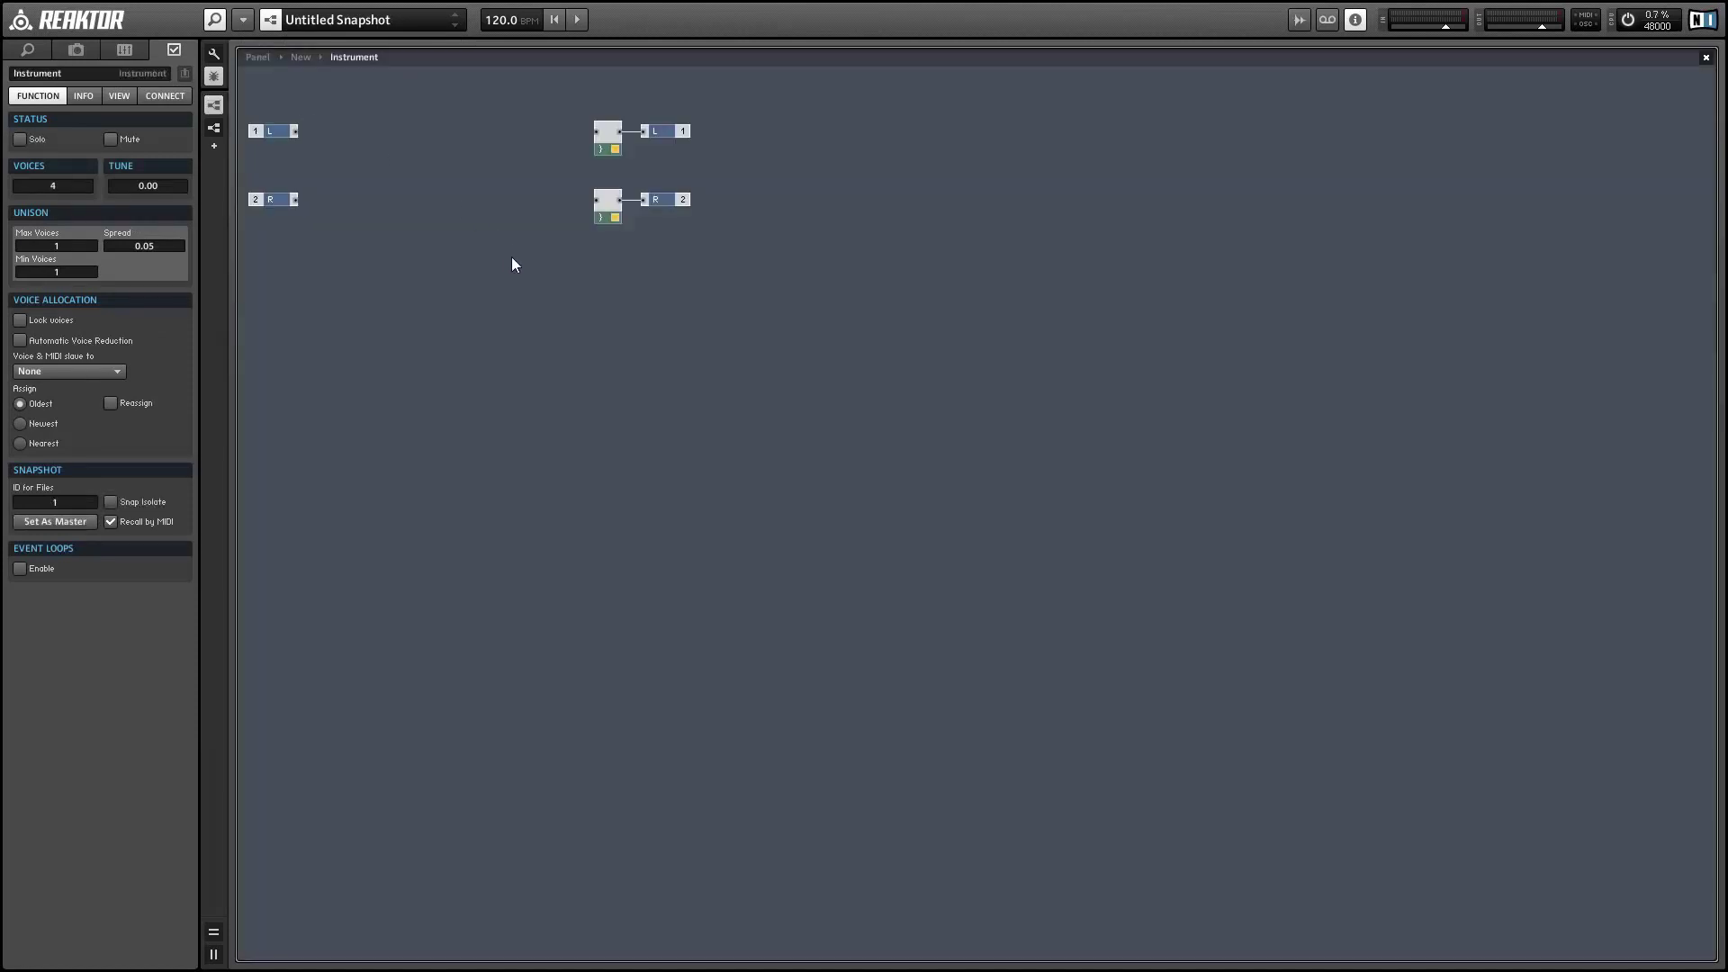
# Step: Search 'macro' in the Instrument structure and insert a _New - 1in1out macro
pyautogui.doubleClick(565, 429)
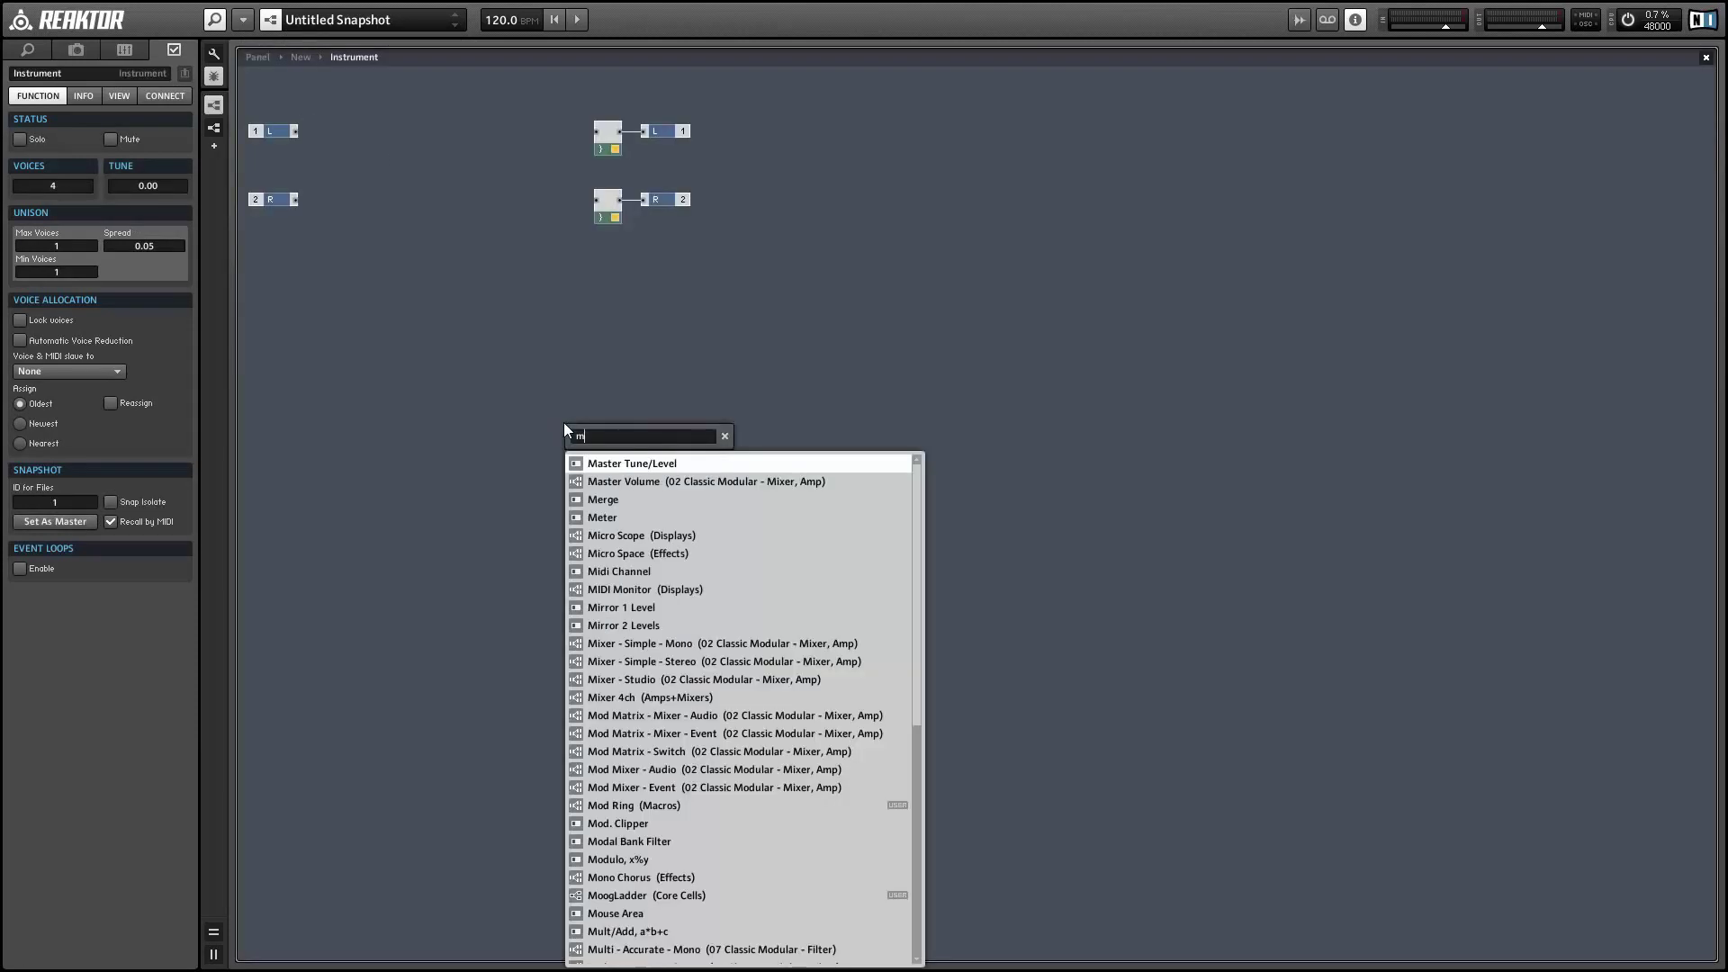
pyautogui.write('macro')
pyautogui.press('Return')
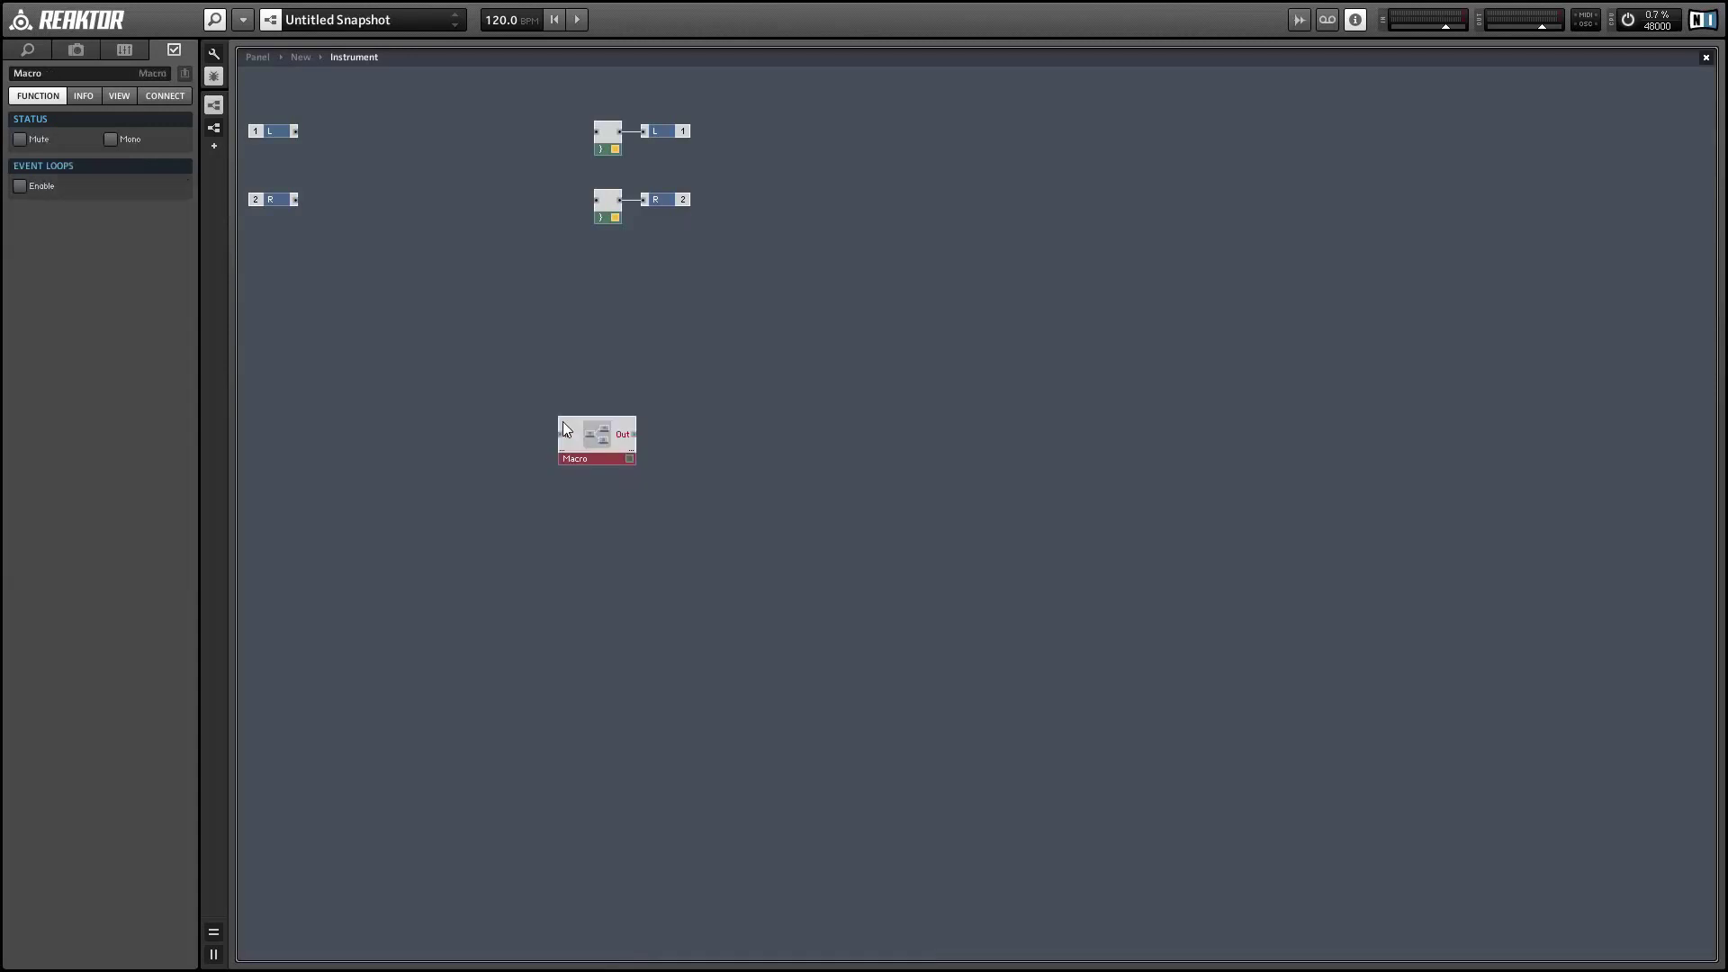
# Step: Open the new macro and add a Ramp Osc module
pyautogui.doubleClick(600, 426)
pyautogui.rightClick(602, 359)
pyautogui.moveTo(702, 369)
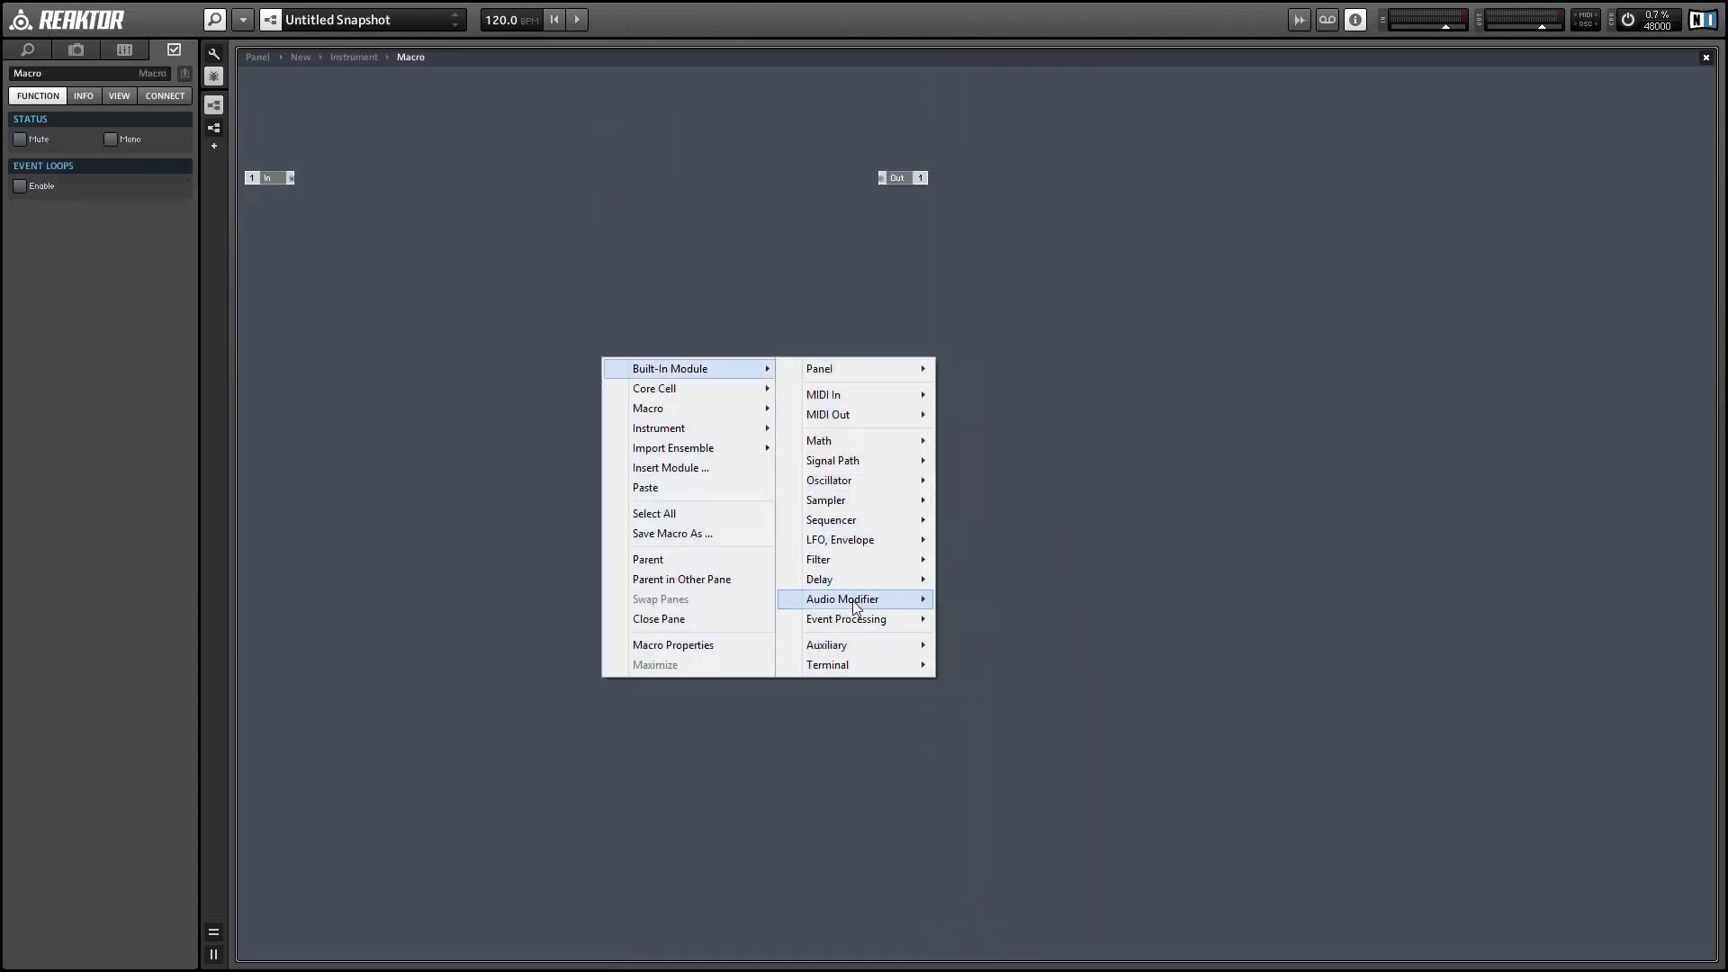
pyautogui.moveTo(851, 479)
pyautogui.click(975, 873)
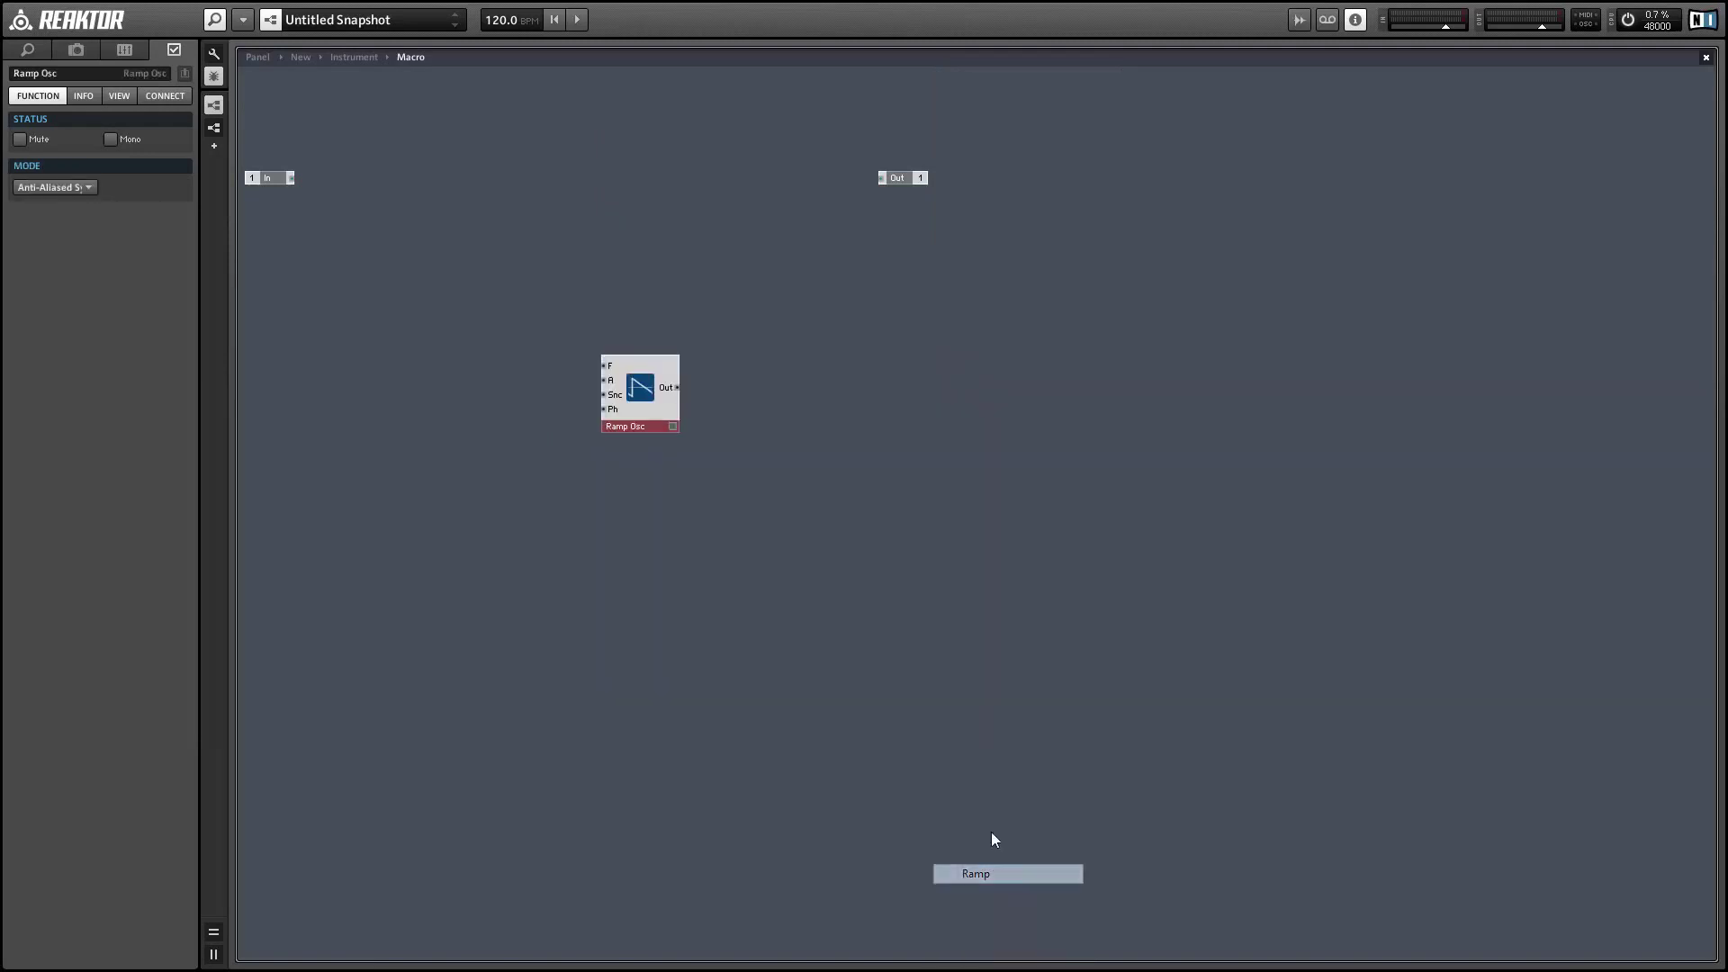
pyautogui.moveTo(620, 425); pyautogui.dragTo(816, 504)
# Step: Add a MIDI NotePitch module to the macro
pyautogui.rightClick(574, 311)
pyautogui.moveTo(592, 306)
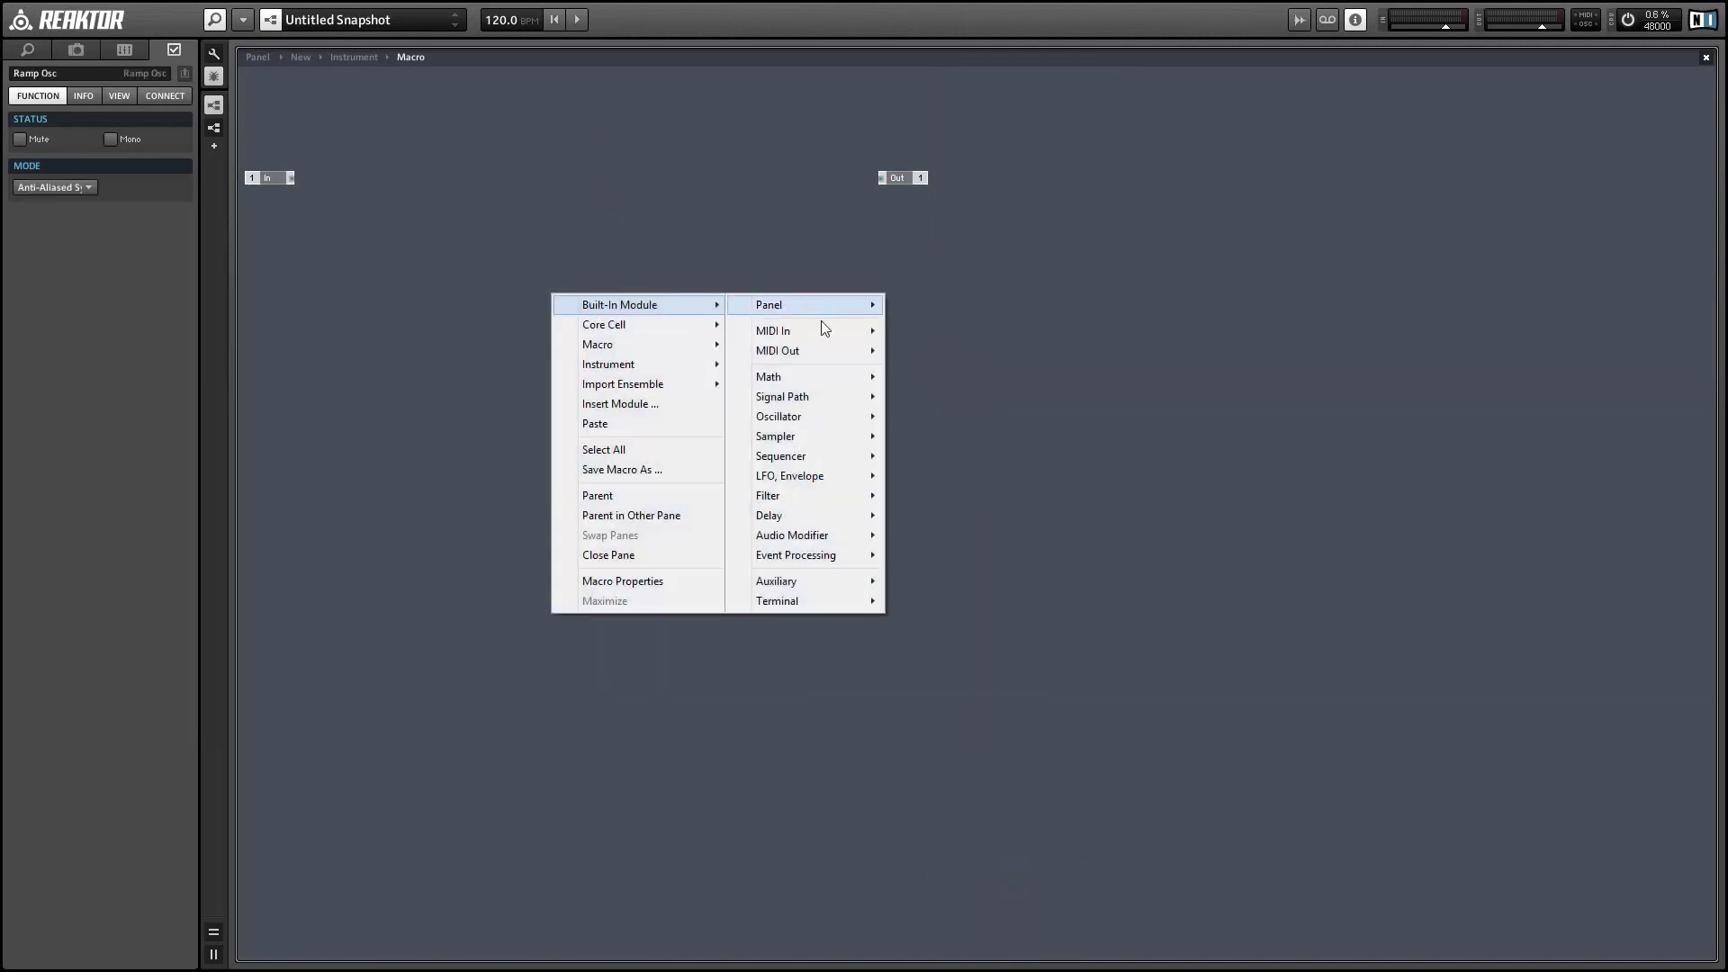
pyautogui.moveTo(814, 329)
pyautogui.click(943, 331)
pyautogui.rightClick(670, 264)
pyautogui.click(597, 333)
# Step: Add an Exp (F) converter and wire NotePitch through it into Ramp Osc's F input
pyautogui.rightClick(688, 322)
pyautogui.moveTo(720, 331)
pyautogui.moveTo(949, 403)
pyautogui.click(1117, 724)
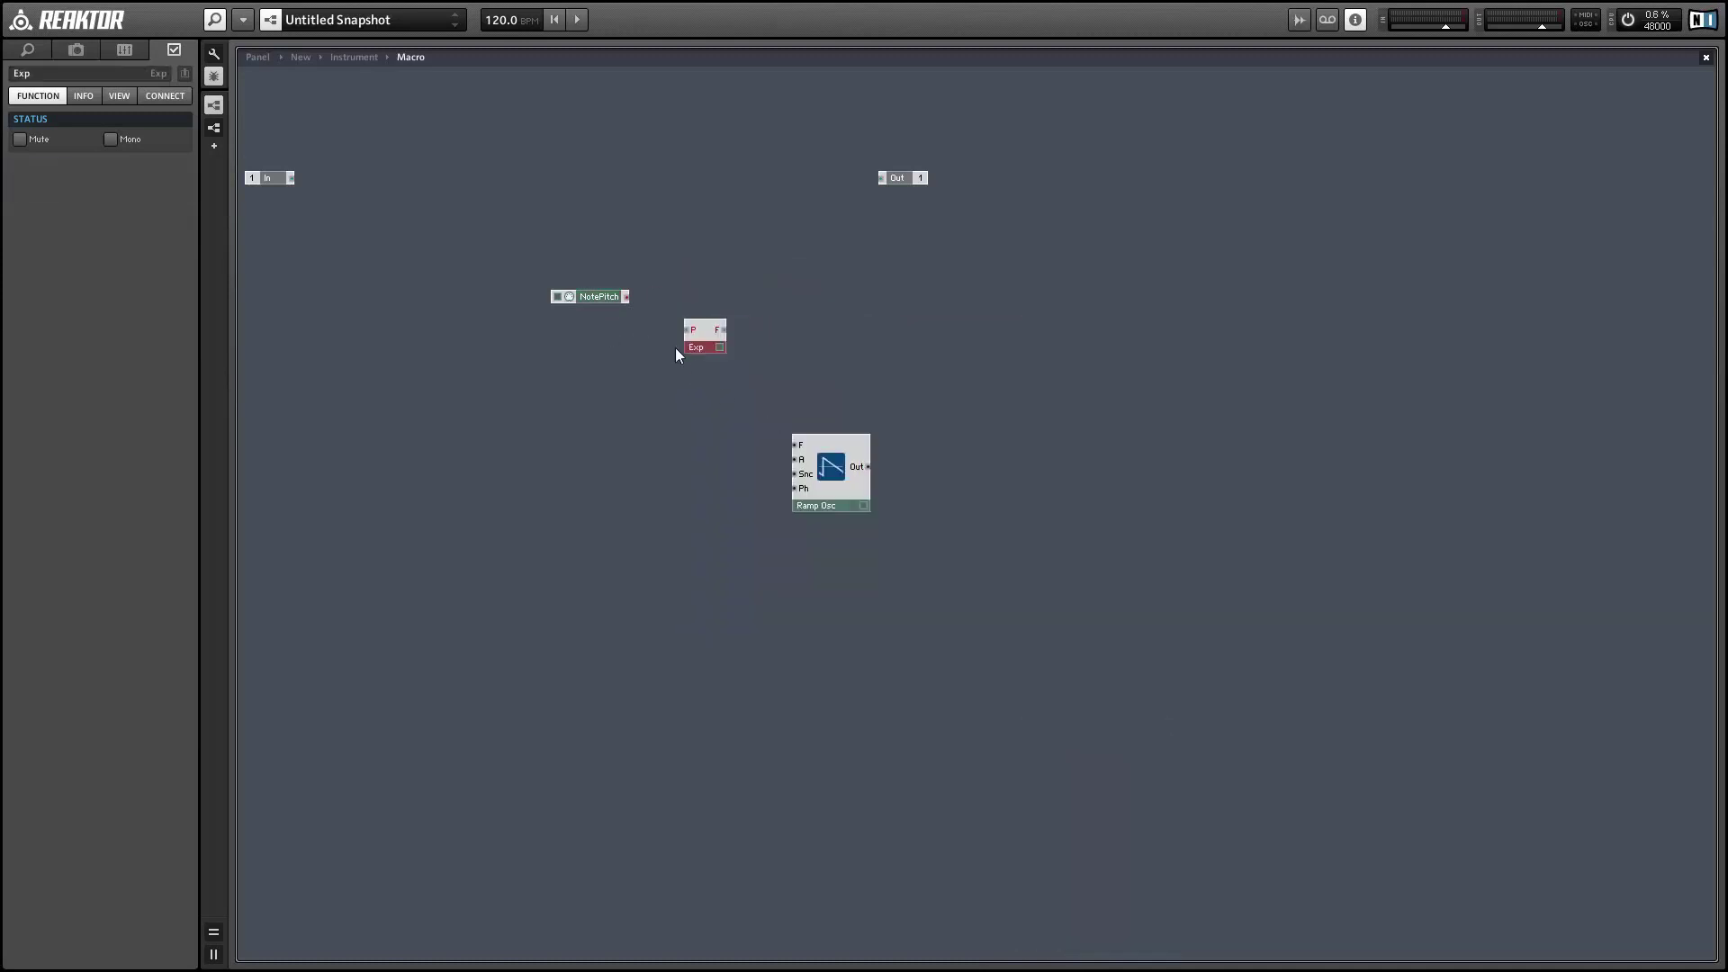
pyautogui.moveTo(681, 331); pyautogui.dragTo(686, 329)
pyautogui.moveTo(794, 445); pyautogui.dragTo(739, 465)
pyautogui.moveTo(601, 301); pyautogui.dragTo(677, 437)
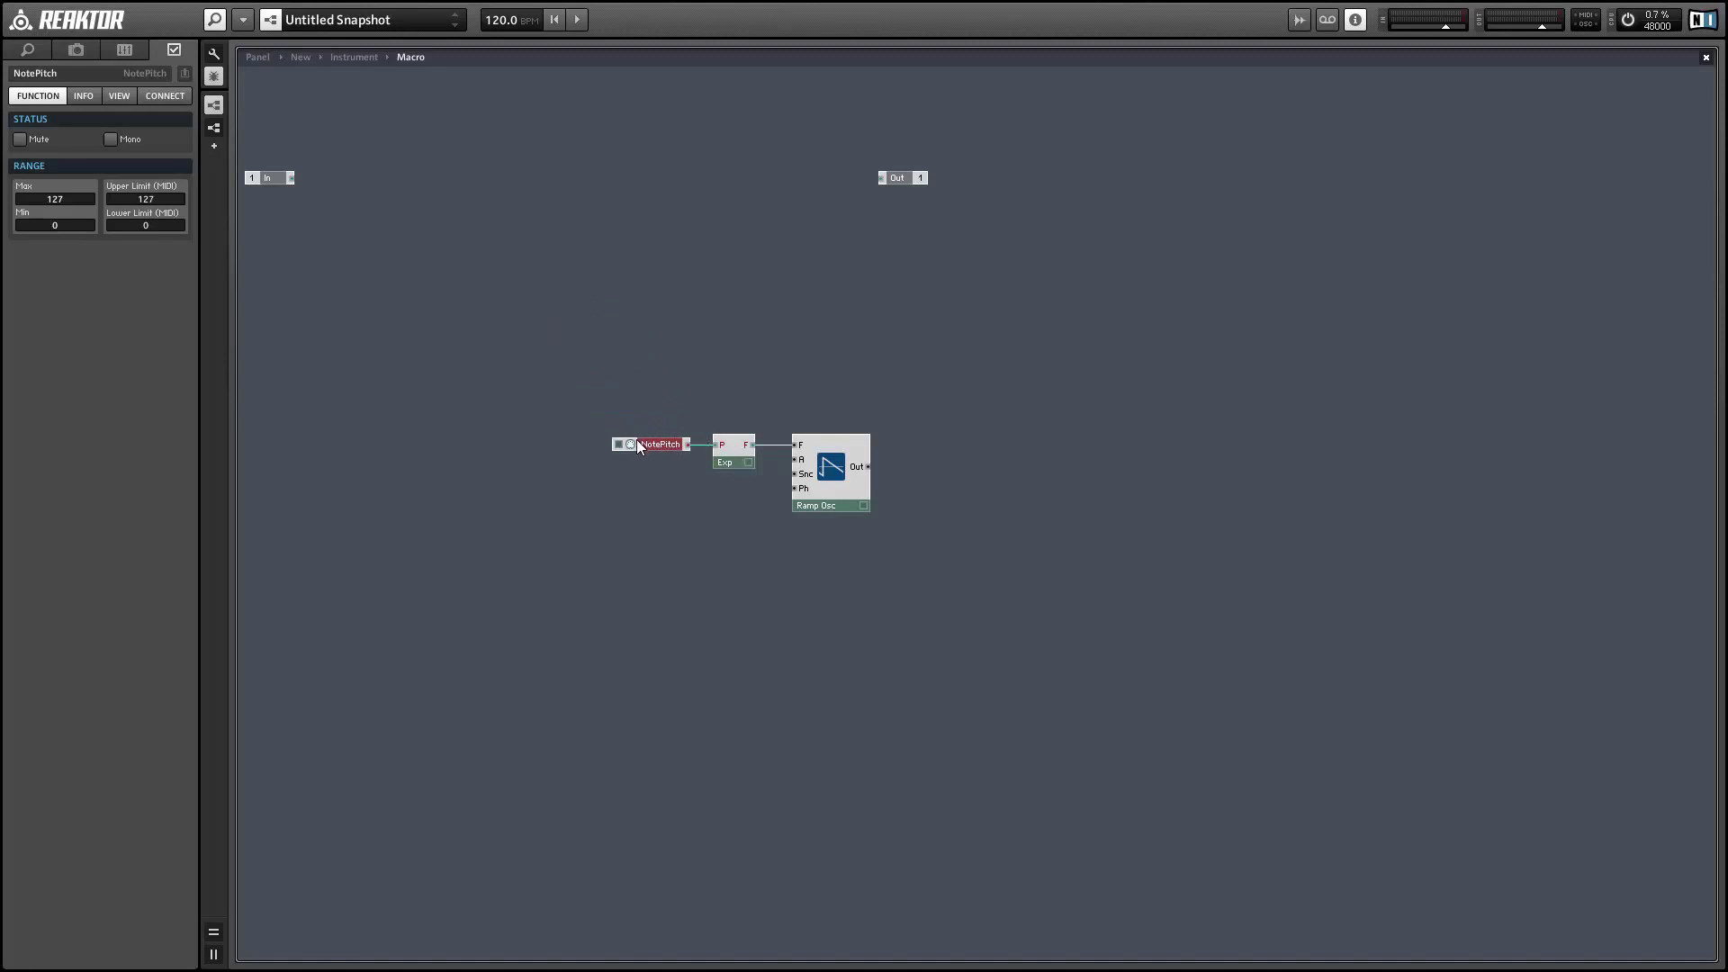
# Step: Give Ramp Osc's A input a constant amplitude of 1
pyautogui.rightClick(799, 460)
pyautogui.click(821, 493)
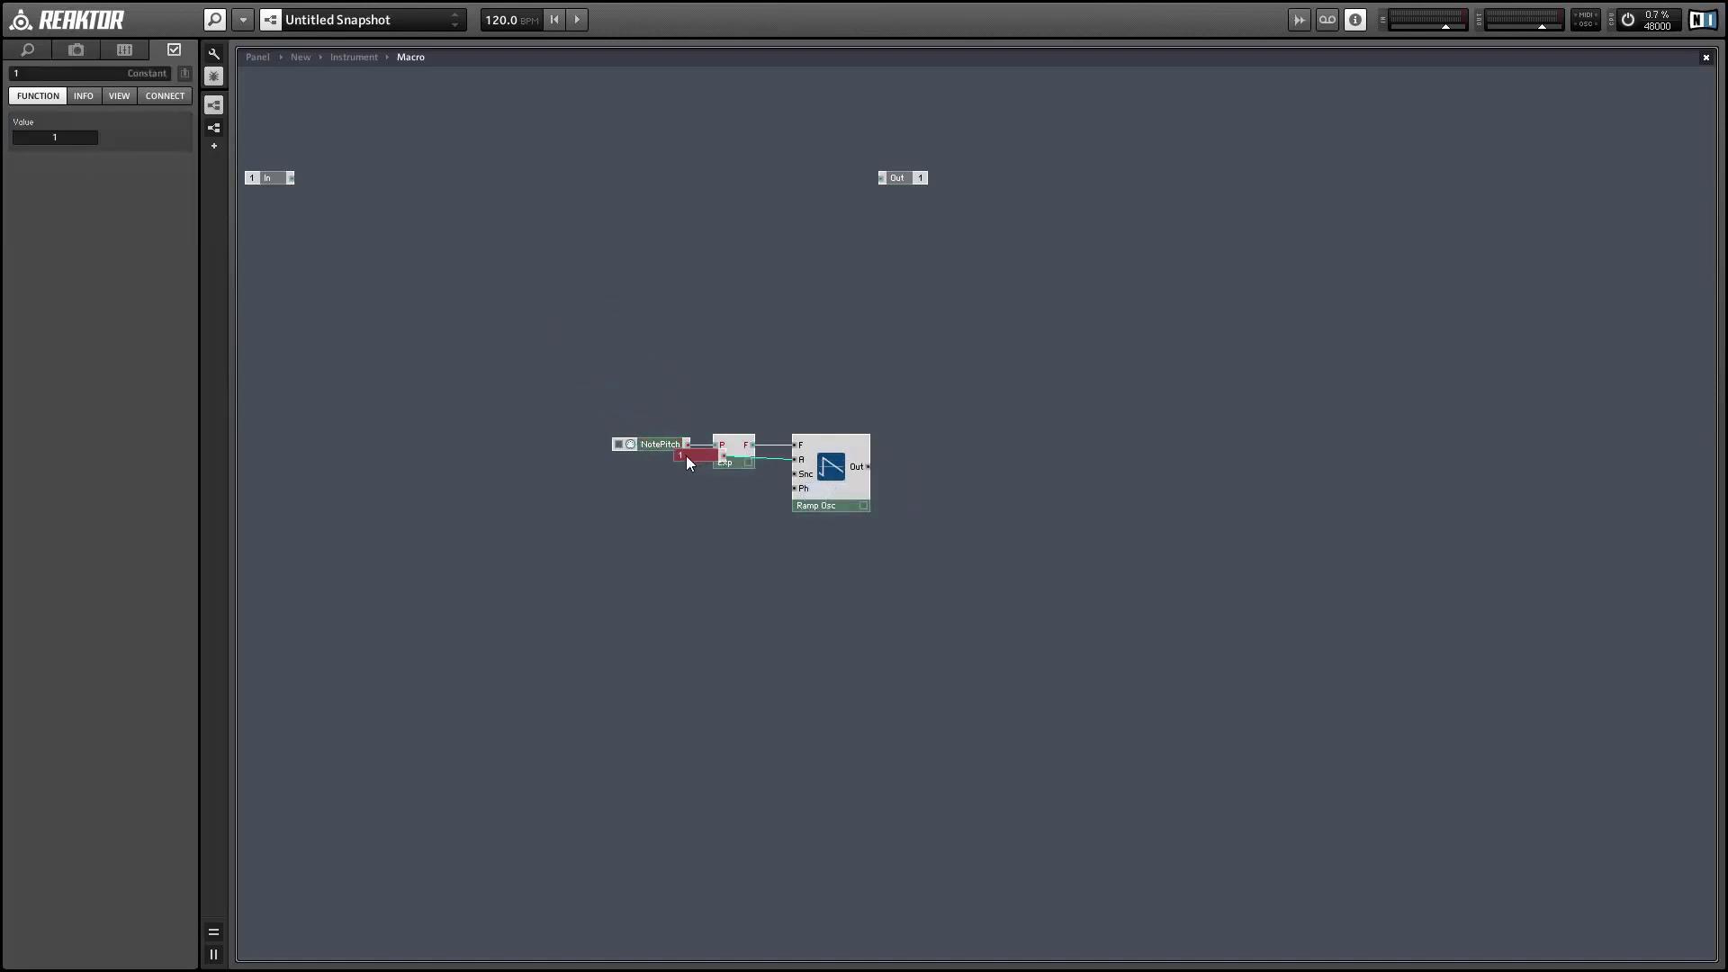
pyautogui.moveTo(683, 455); pyautogui.dragTo(655, 458)
pyautogui.click(630, 454)
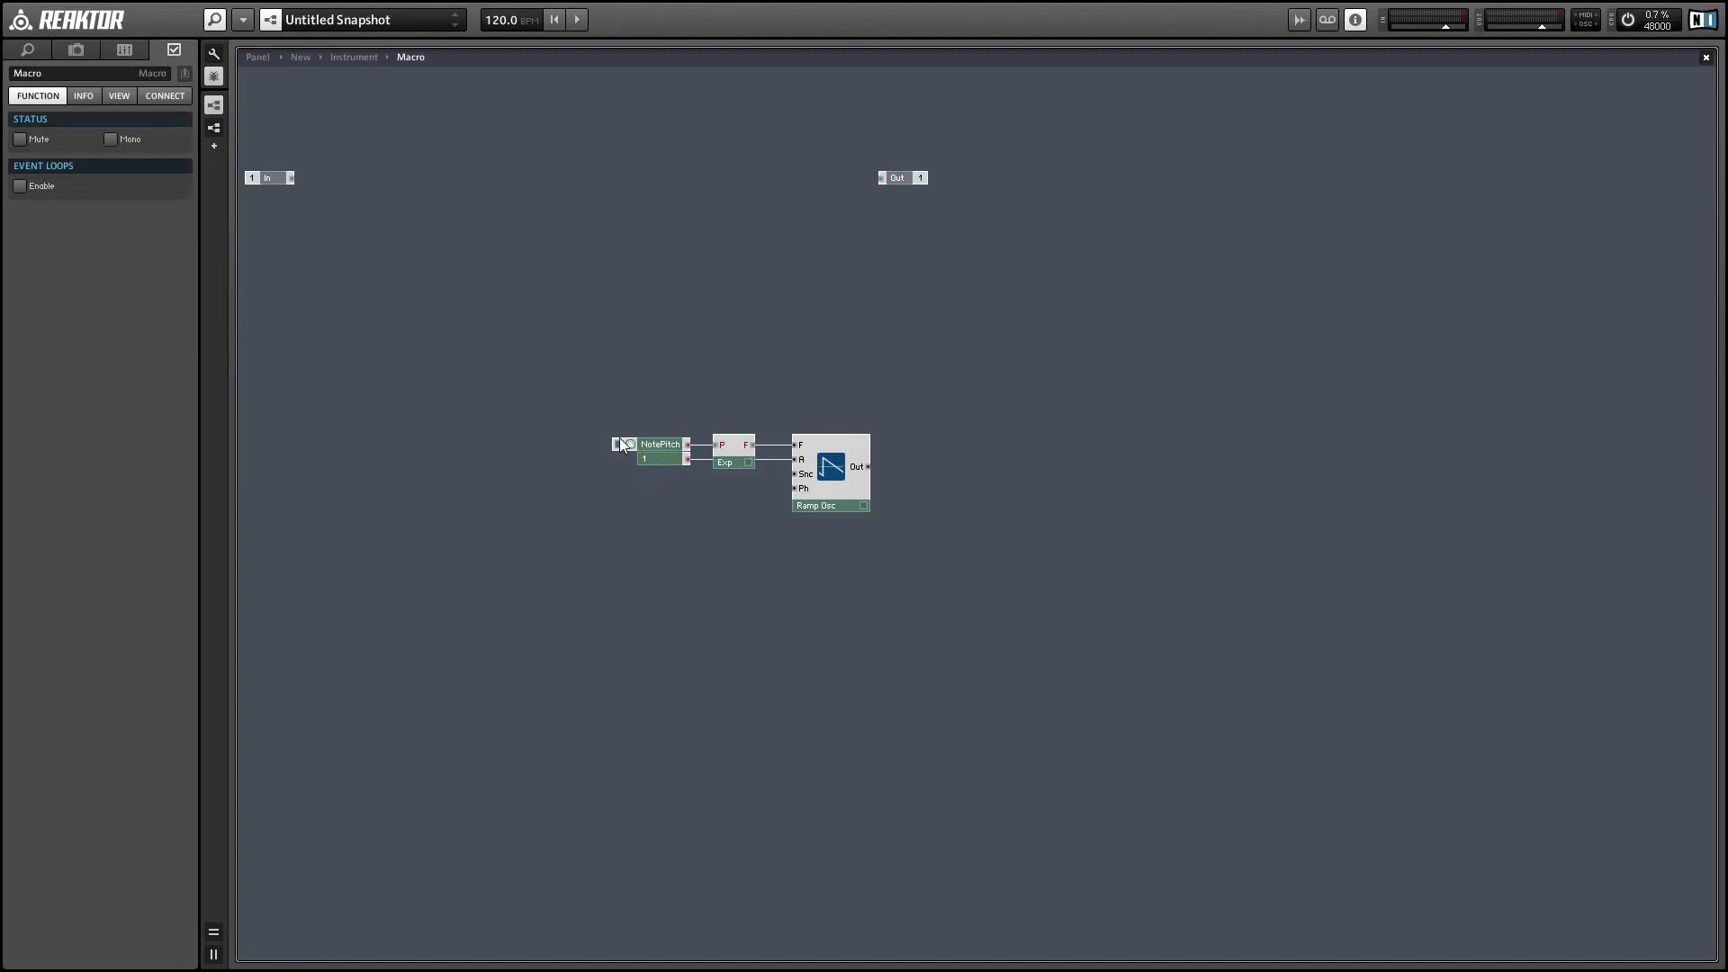
# Step: Add a MIDI Gate driving Ramp Osc's sync input and tidy the module layout
pyautogui.rightClick(545, 484)
pyautogui.moveTo(817, 525)
pyautogui.click(918, 569)
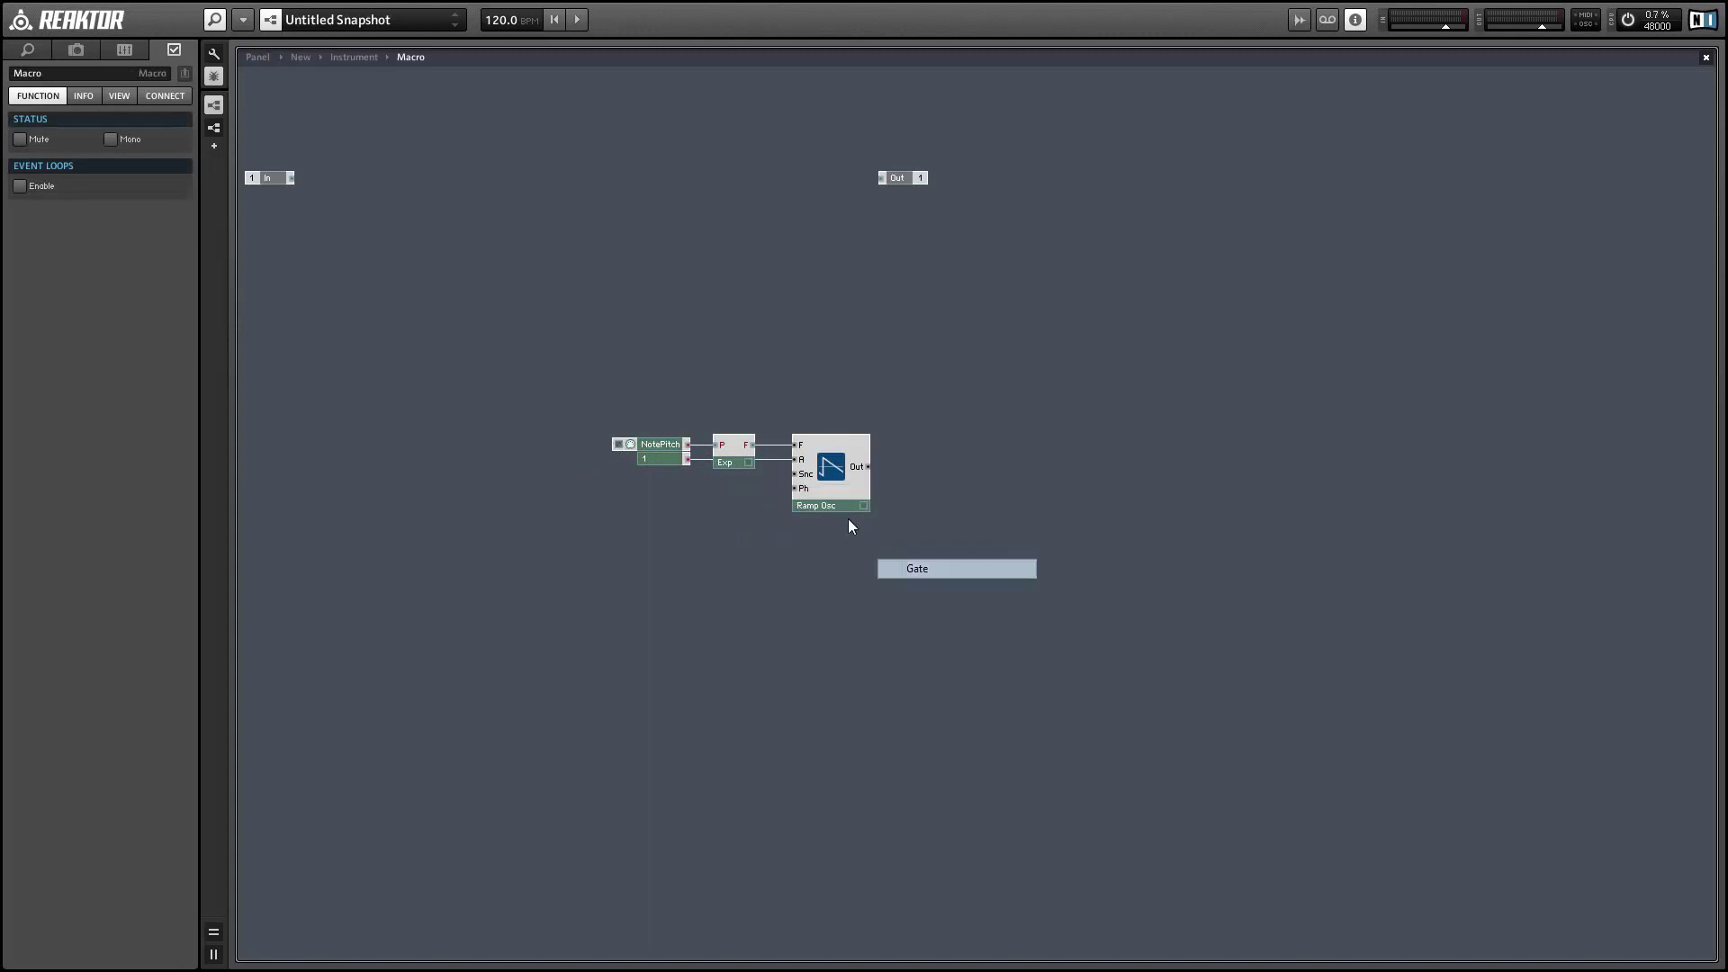
pyautogui.moveTo(618, 490); pyautogui.dragTo(794, 473)
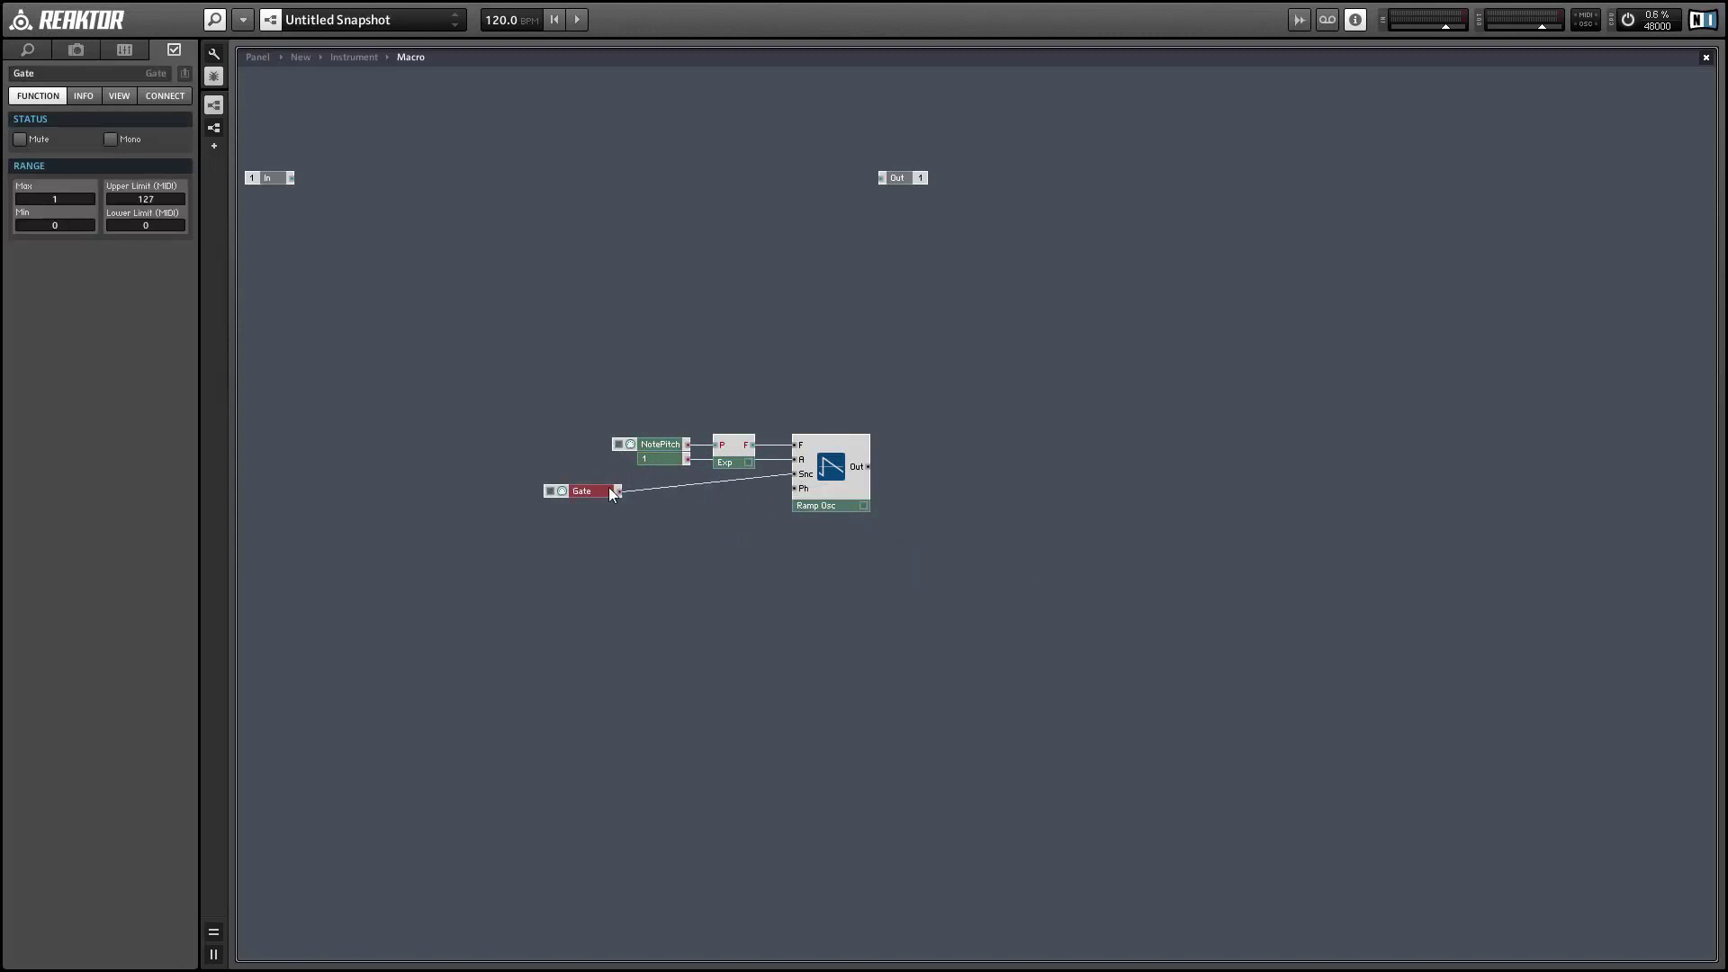
pyautogui.moveTo(605, 488); pyautogui.dragTo(656, 476)
pyautogui.click(567, 500)
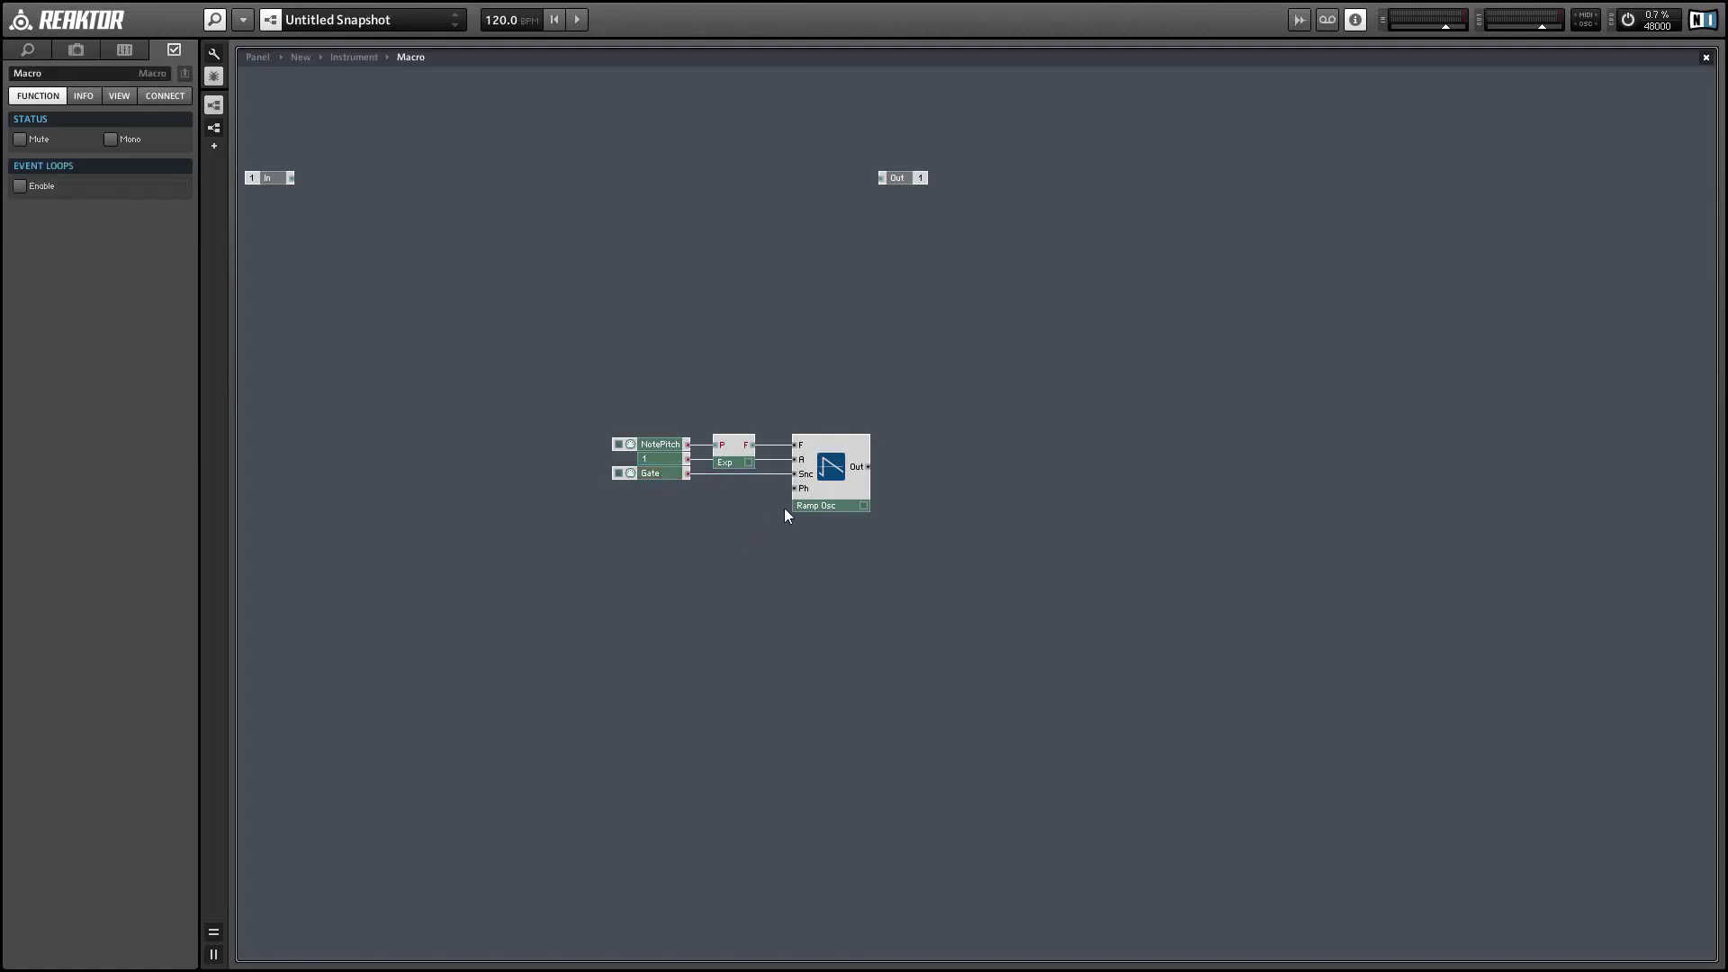
pyautogui.moveTo(815, 500); pyautogui.dragTo(808, 499)
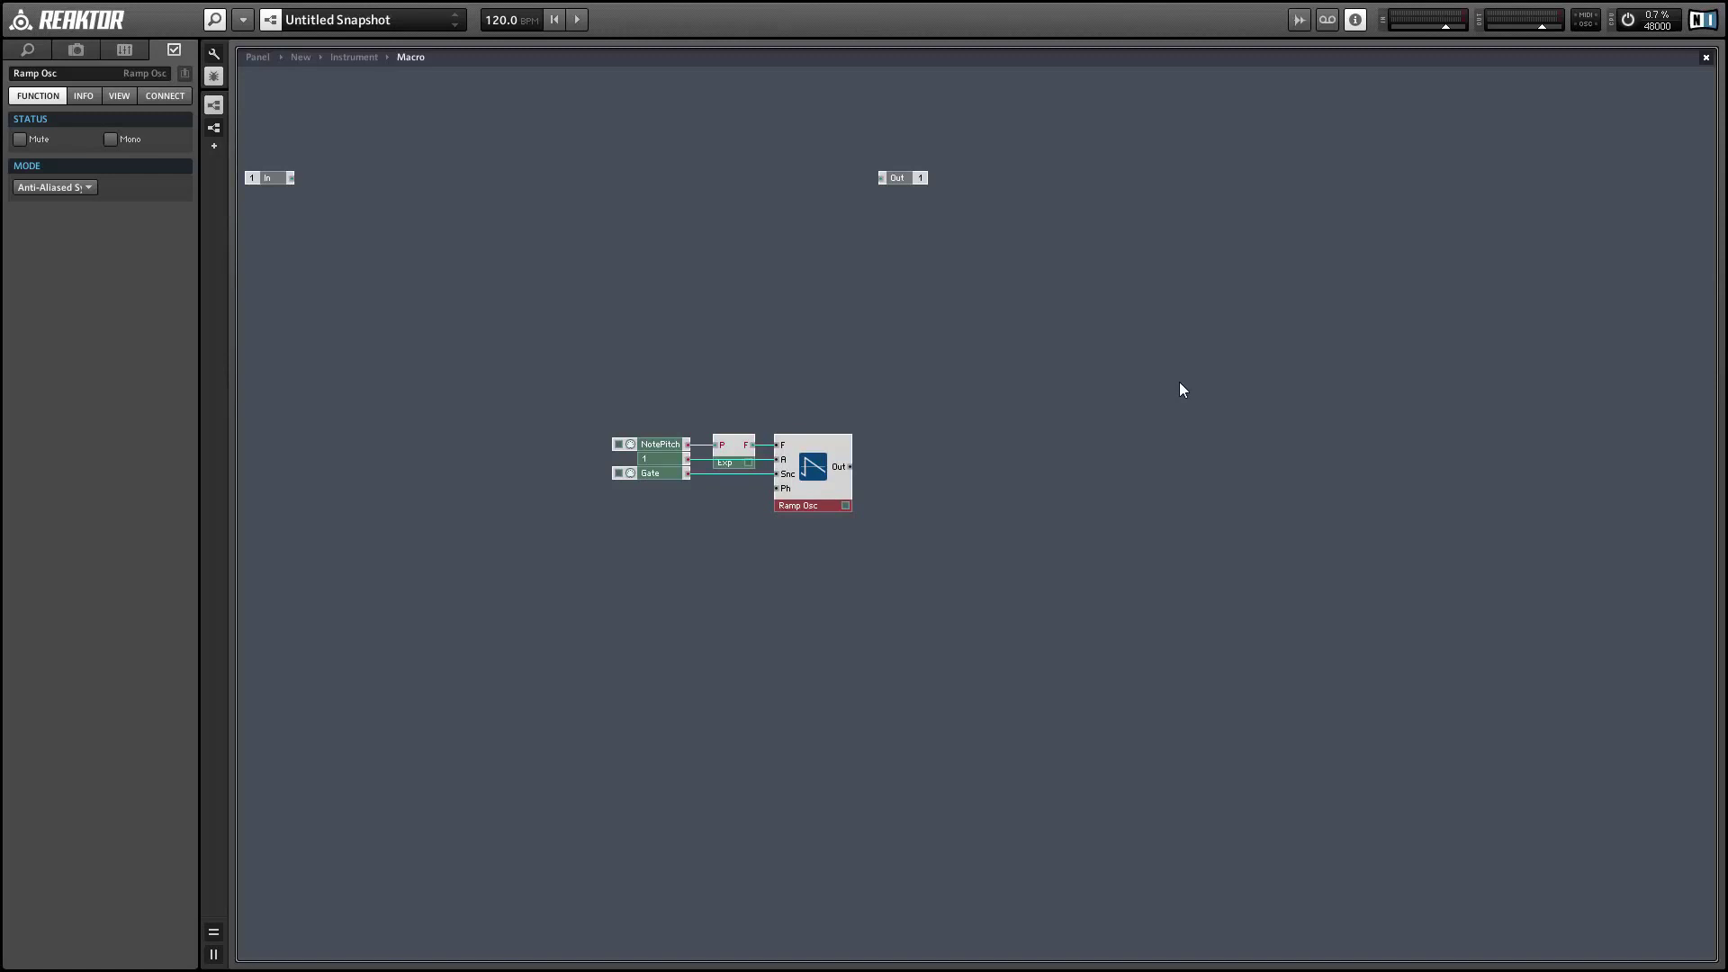
pyautogui.moveTo(556, 381); pyautogui.dragTo(678, 434)
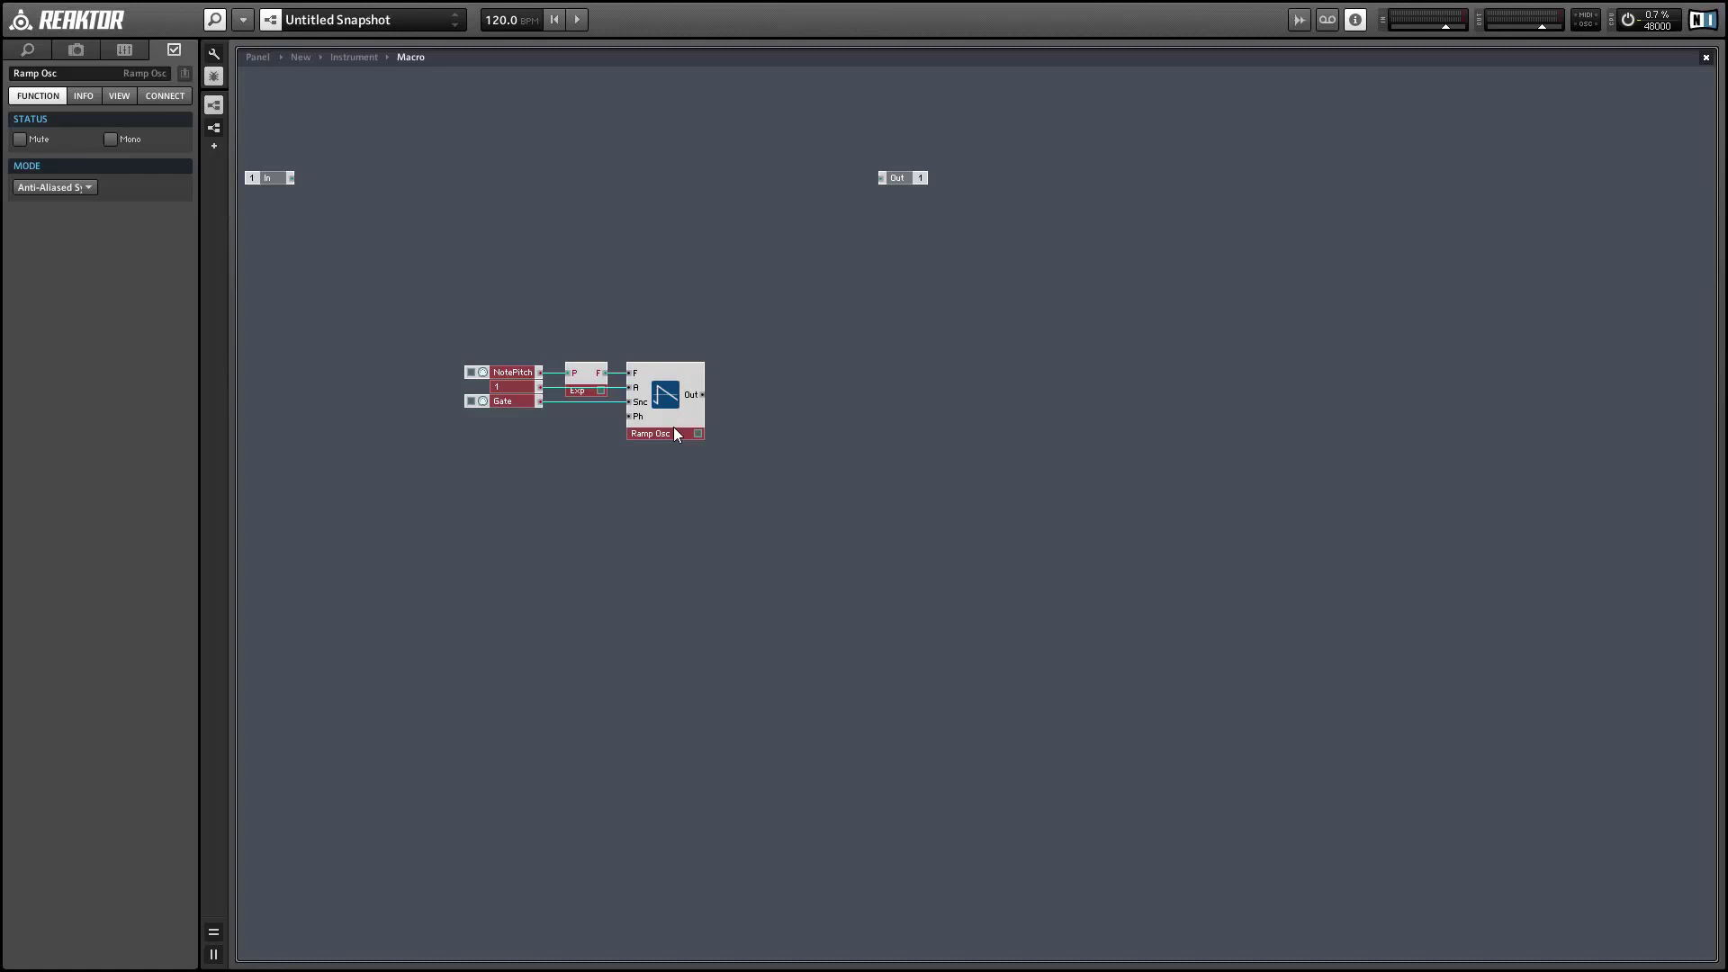
# Step: Add a Math Compare module to the macro
pyautogui.click(757, 453)
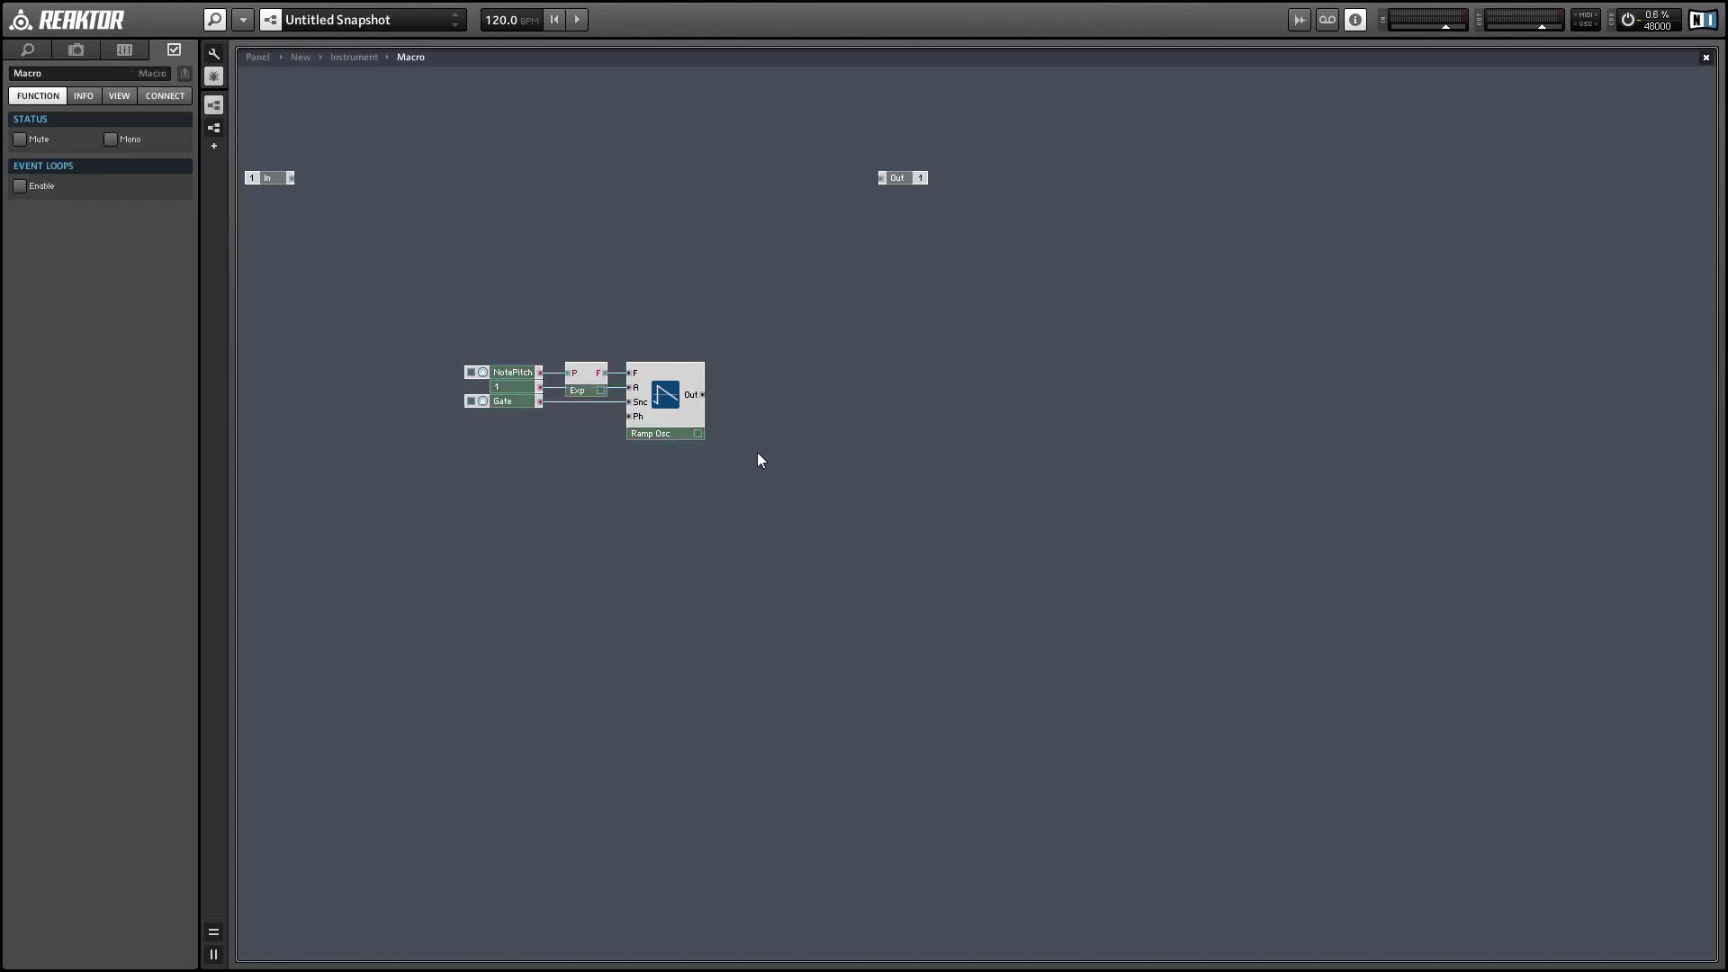
pyautogui.rightClick(813, 410)
pyautogui.moveTo(882, 422)
pyautogui.moveTo(1116, 502)
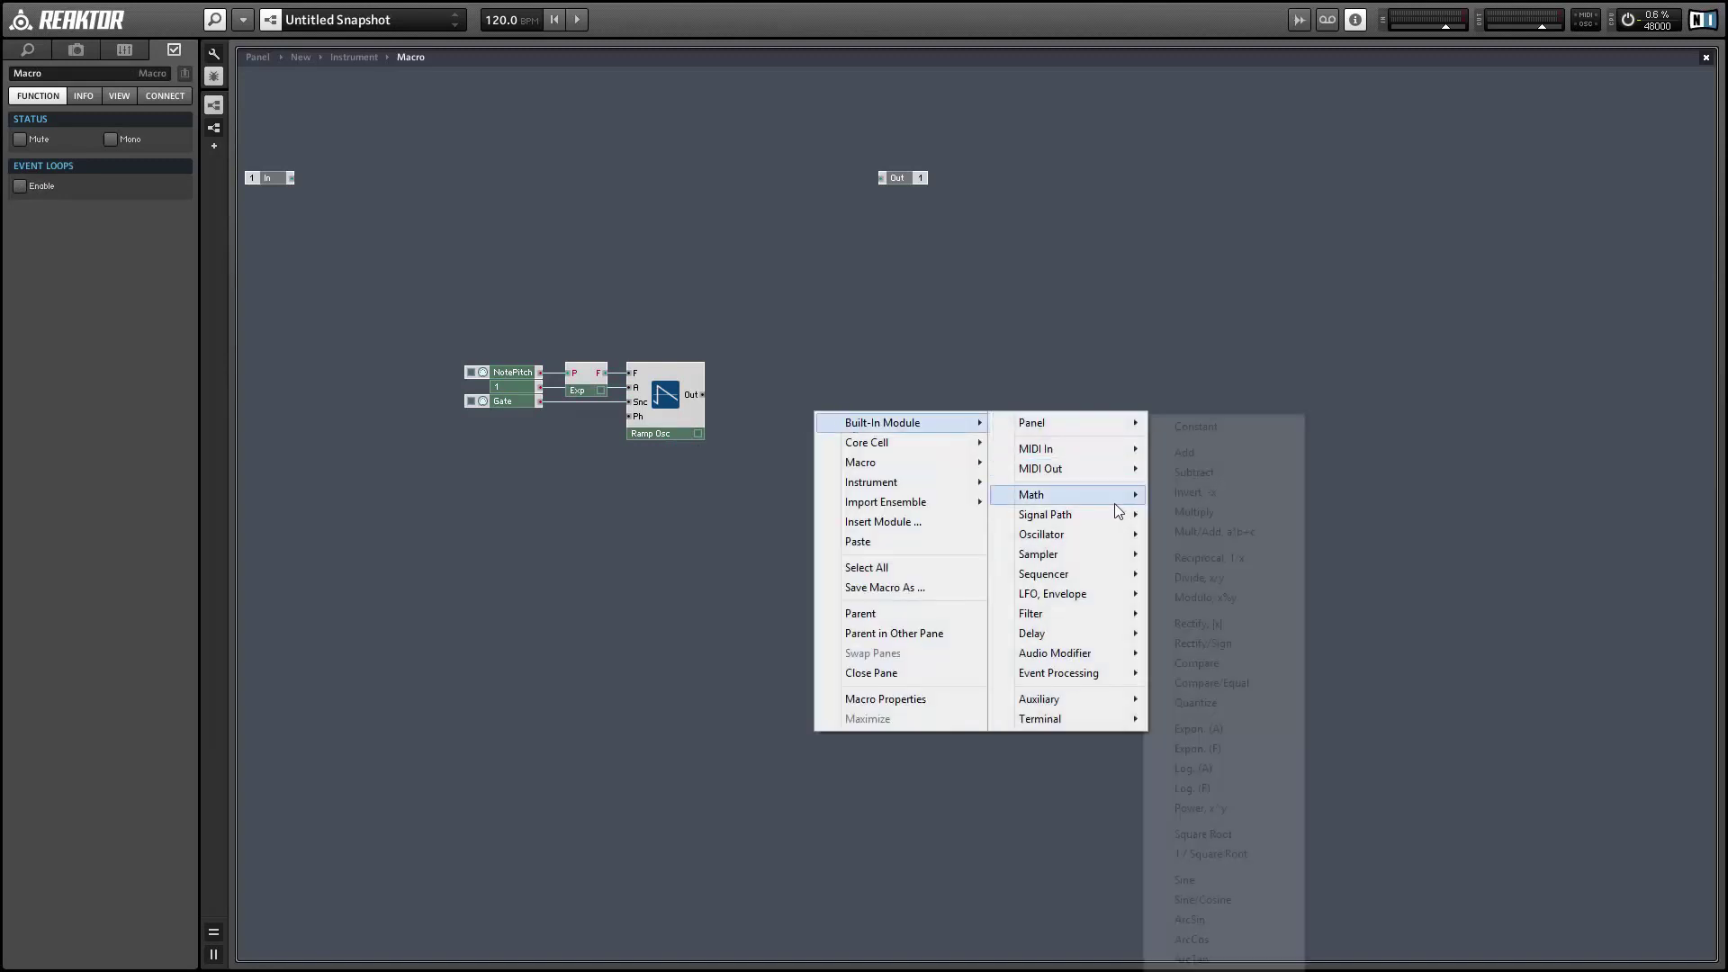
pyautogui.click(1245, 660)
# Step: Add a panel knob named d and place it below Ramp Osc
pyautogui.rightClick(800, 288)
pyautogui.moveTo(844, 306)
pyautogui.moveTo(1030, 304)
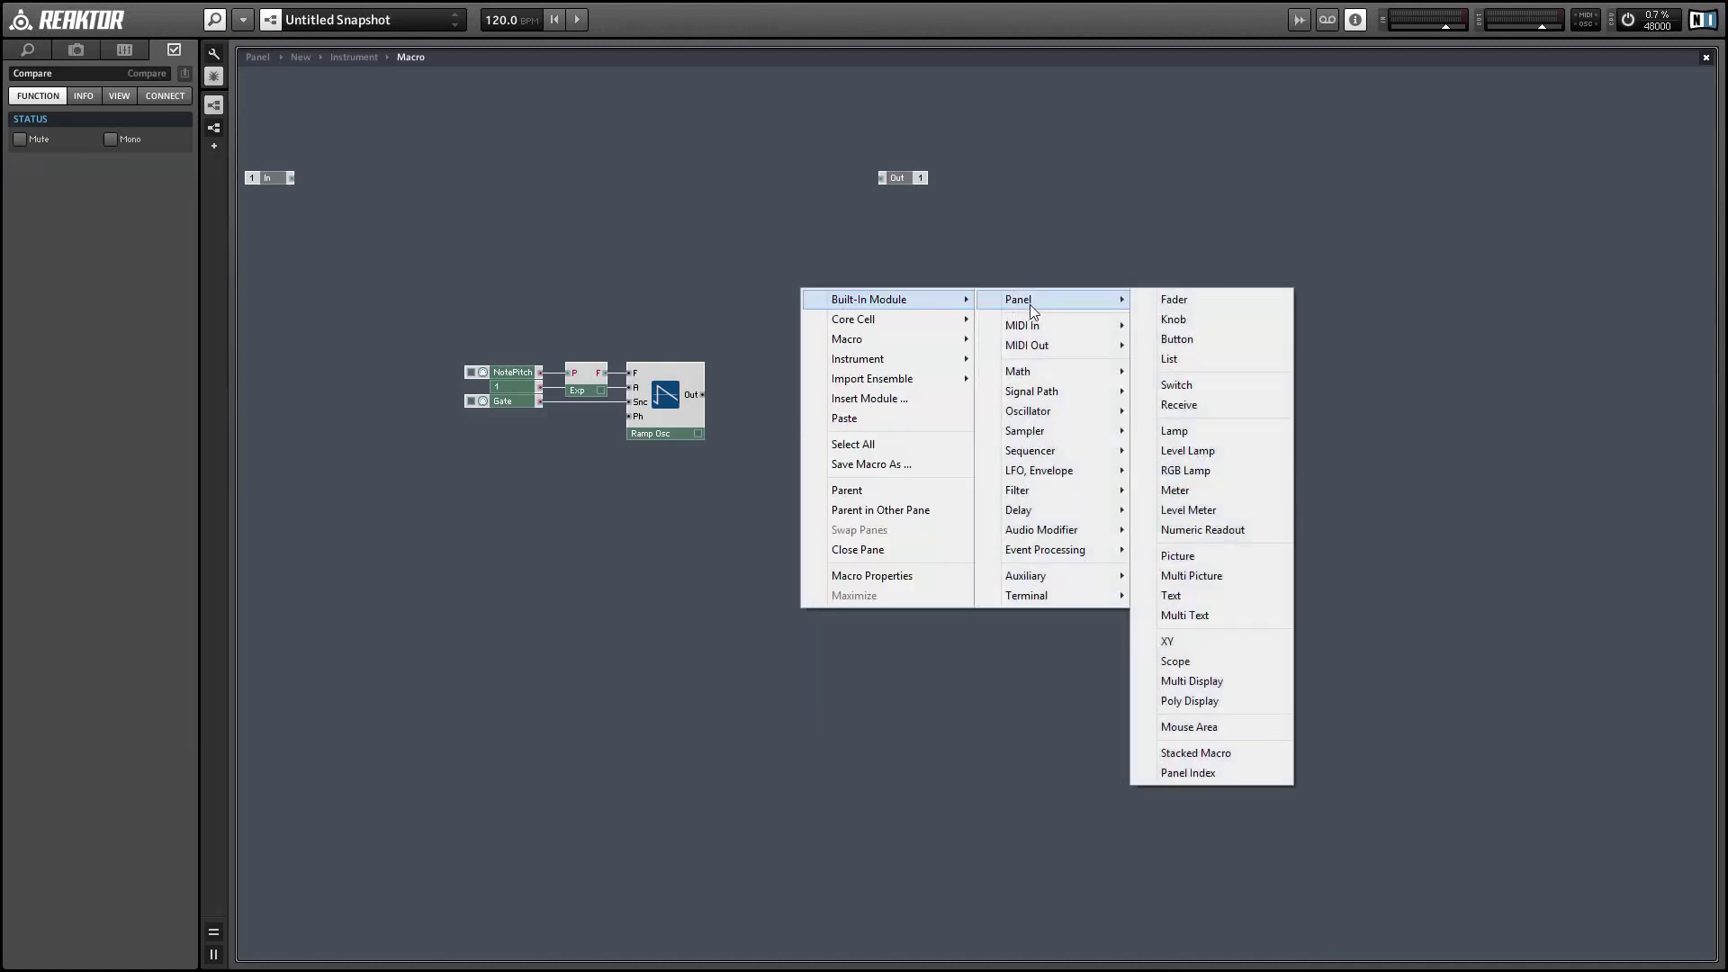
pyautogui.click(1213, 322)
pyautogui.doubleClick(56, 73)
pyautogui.write('d')
pyautogui.click(628, 327)
pyautogui.moveTo(843, 294); pyautogui.dragTo(705, 499)
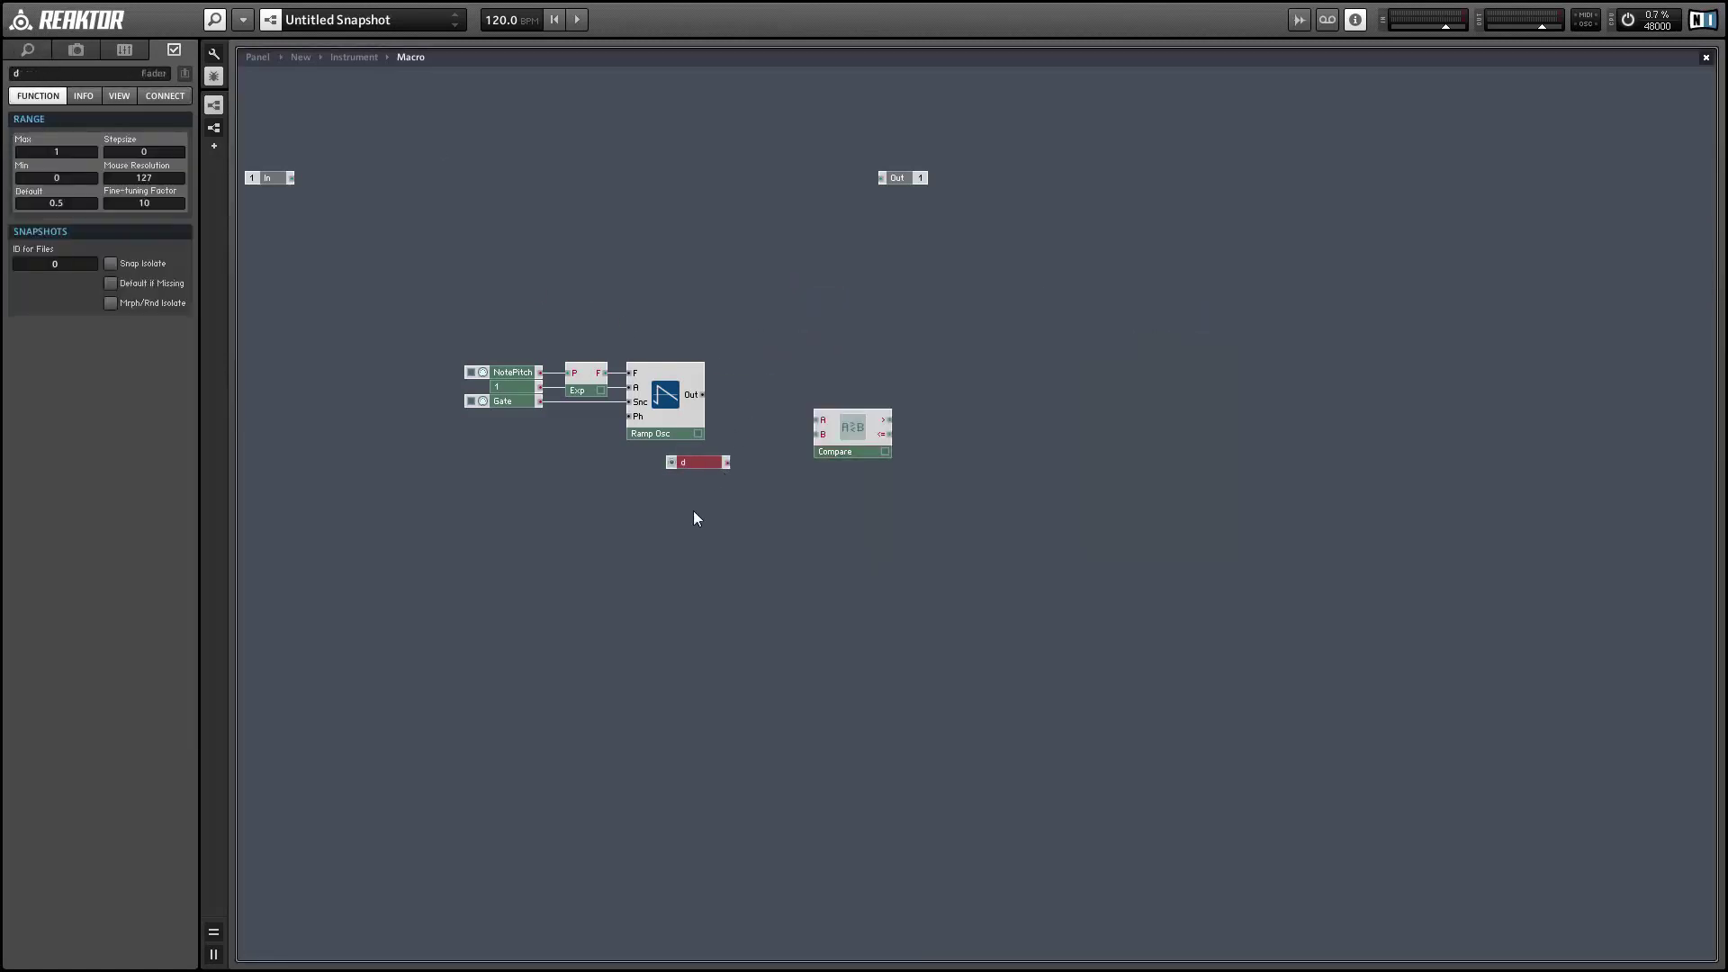
# Step: Wire Ramp Osc into Compare's A input and d through an Event Smoother into B
pyautogui.moveTo(703, 394); pyautogui.dragTo(959, 425)
pyautogui.click(824, 502)
pyautogui.rightClick(772, 494)
pyautogui.moveTo(841, 506)
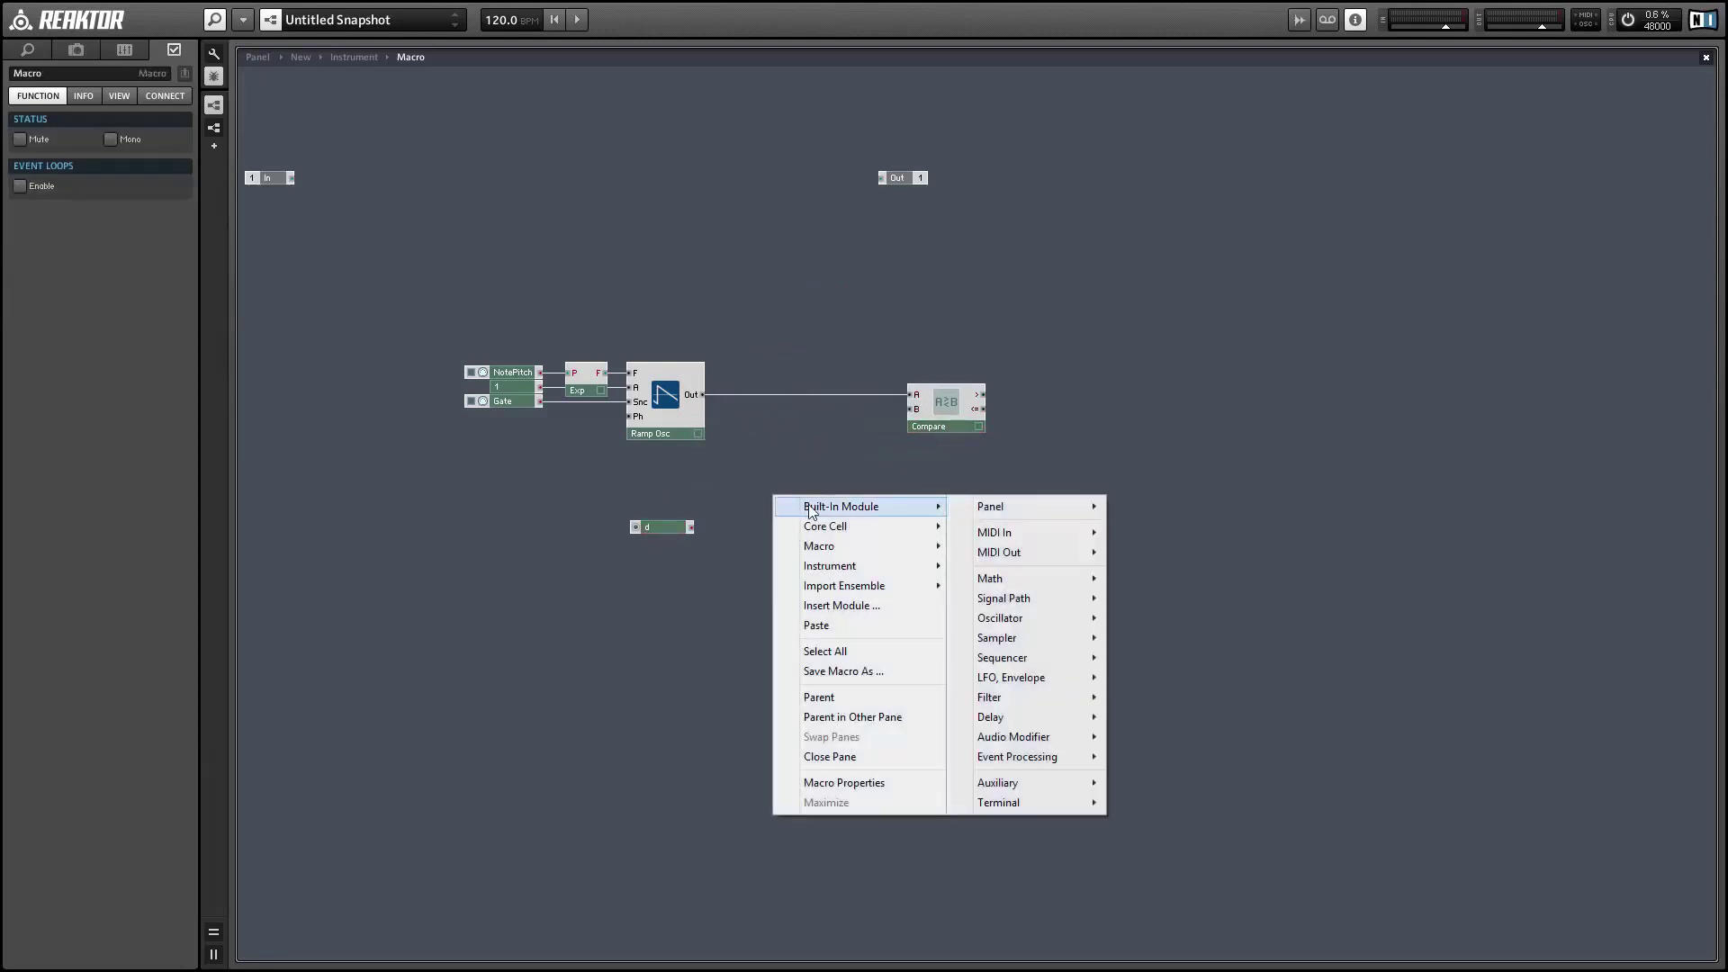
pyautogui.moveTo(1003, 784)
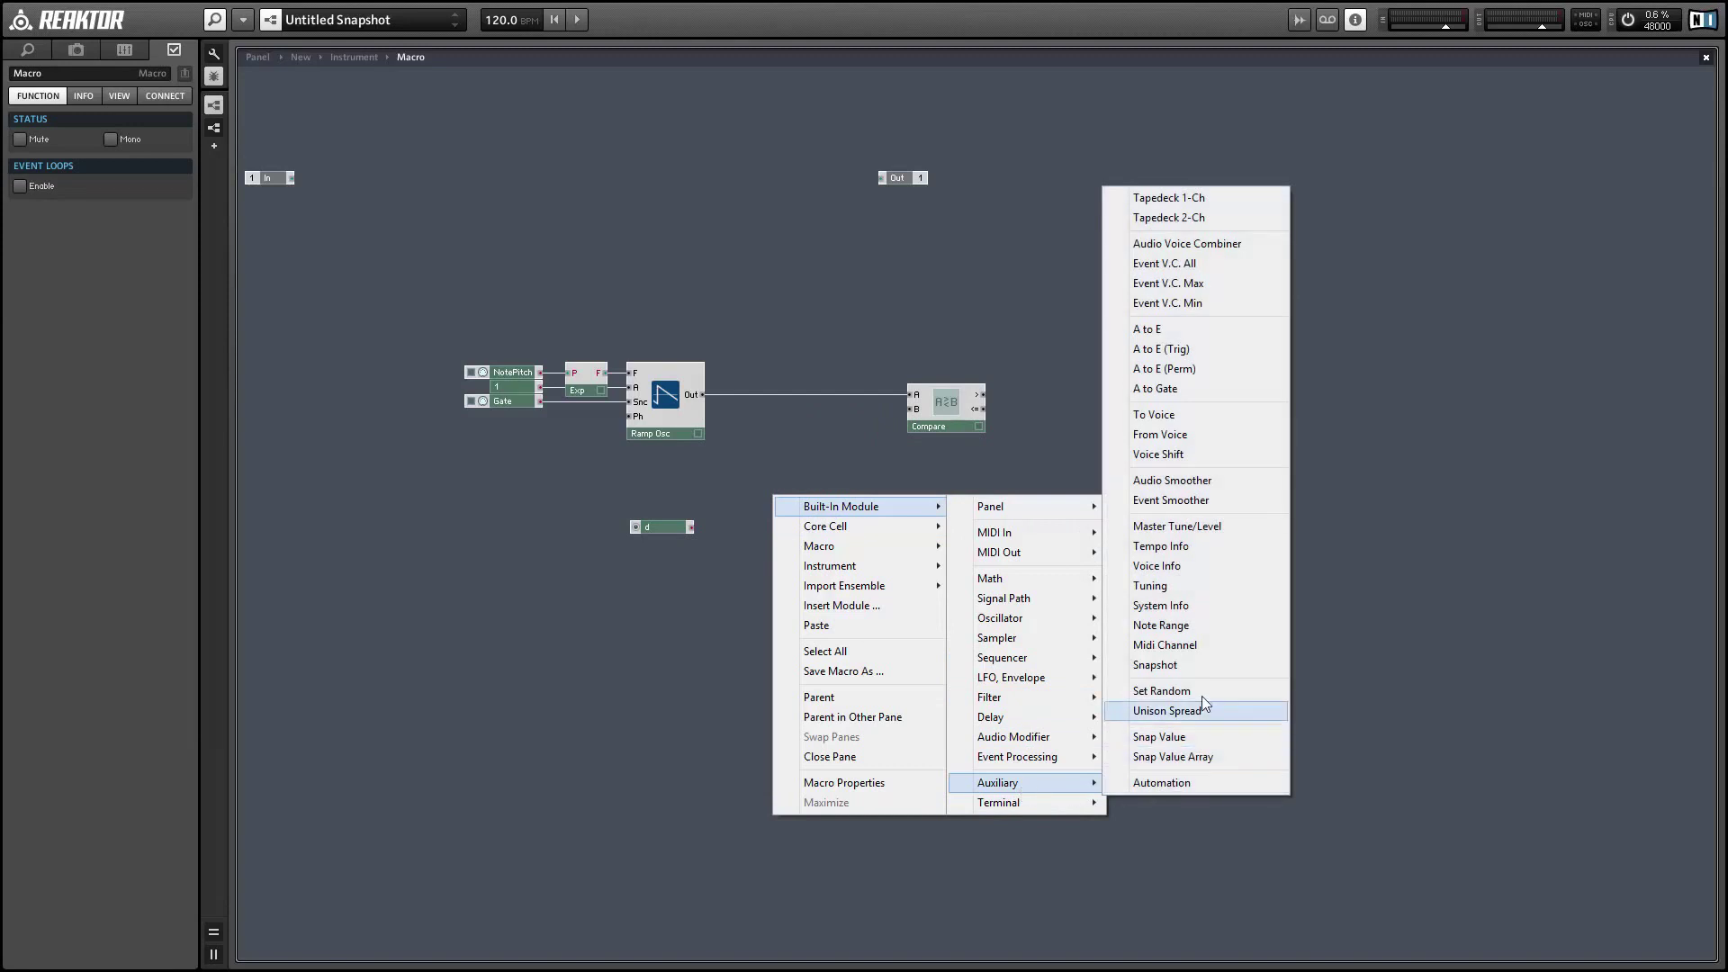
pyautogui.click(1170, 500)
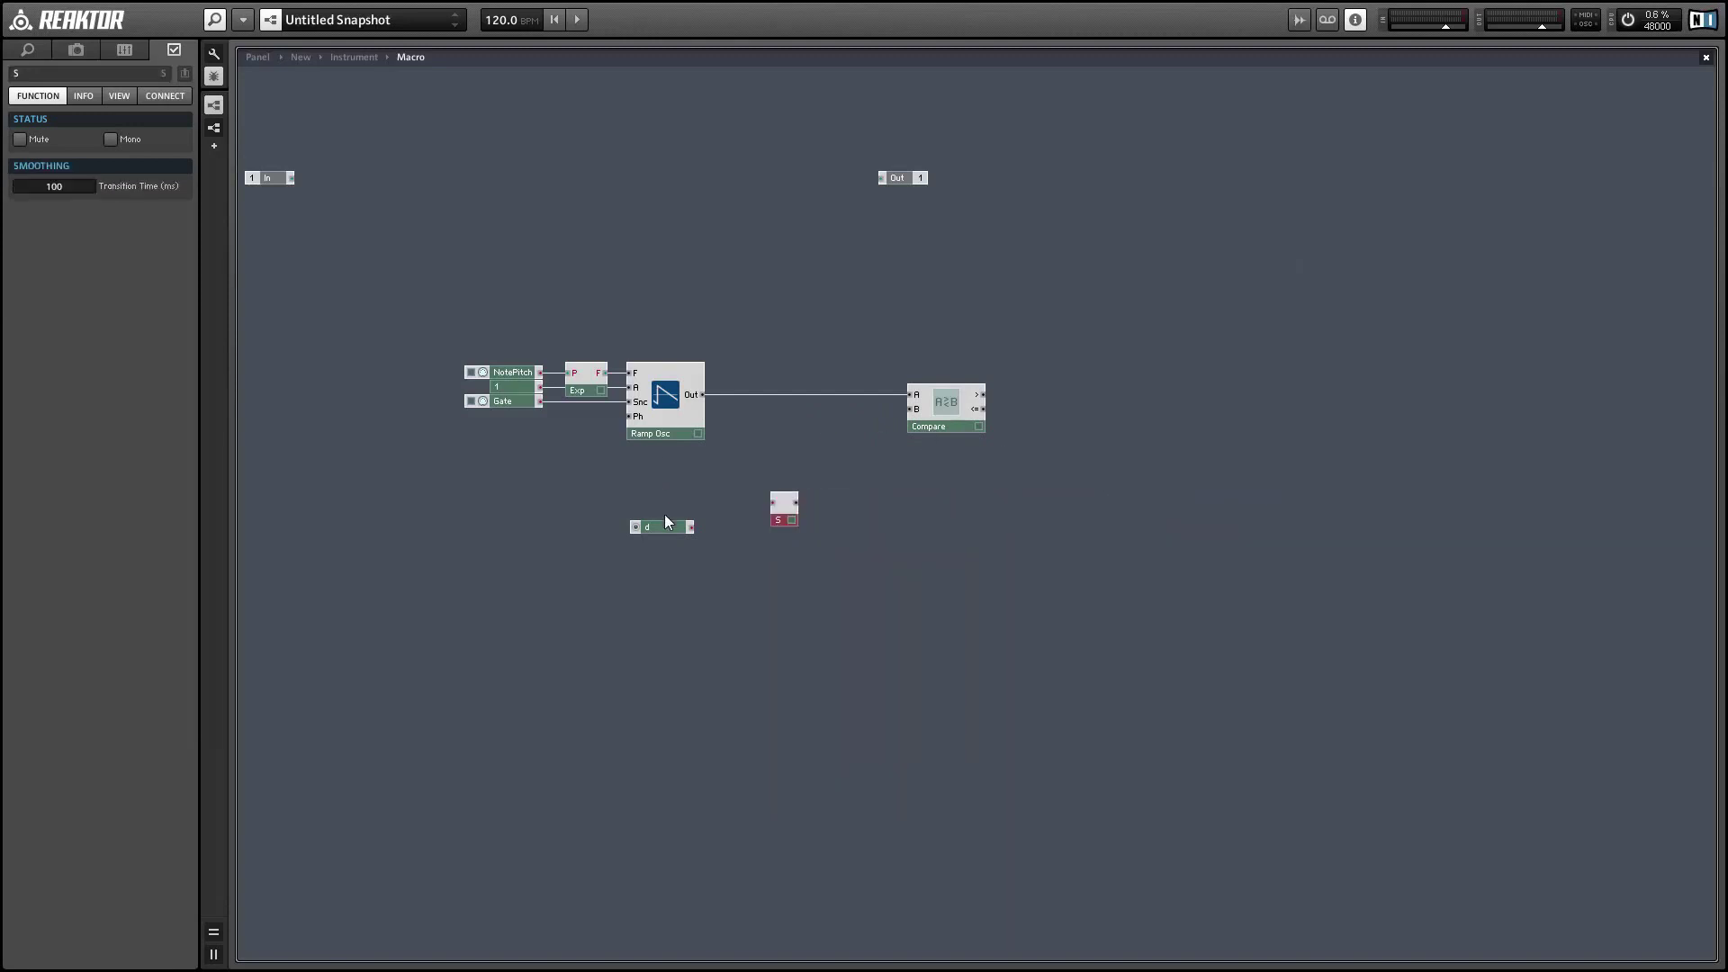
pyautogui.moveTo(733, 510); pyautogui.dragTo(911, 410)
pyautogui.moveTo(662, 528); pyautogui.dragTo(883, 424)
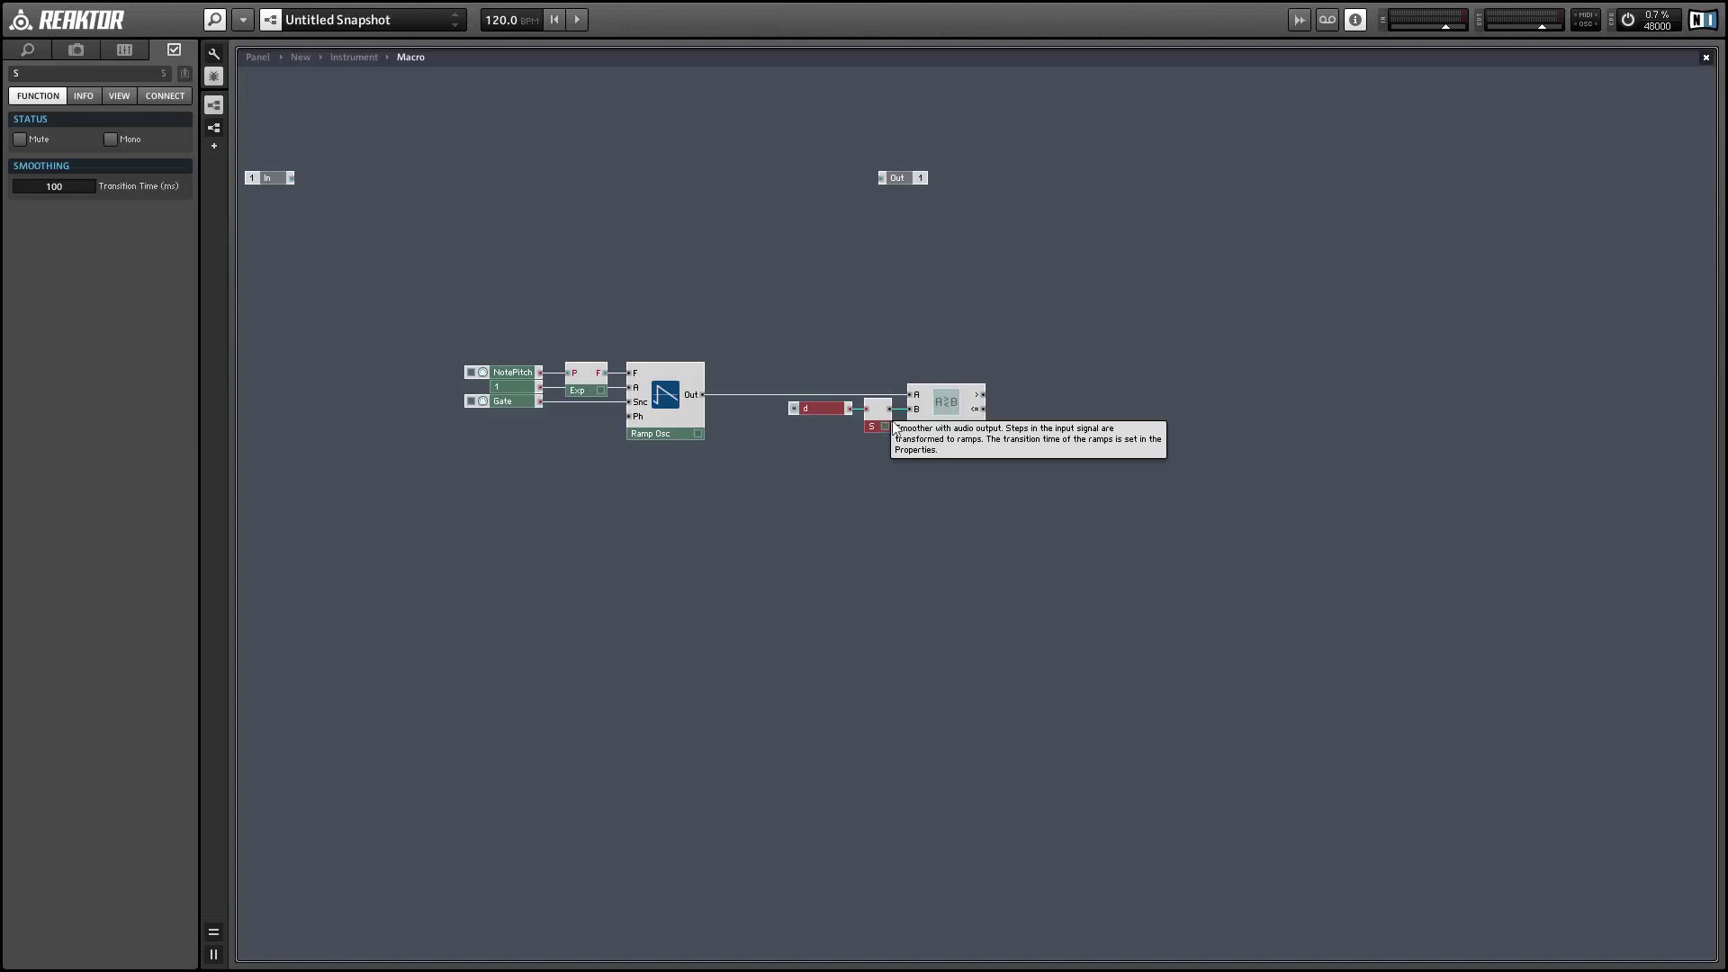
pyautogui.click(962, 515)
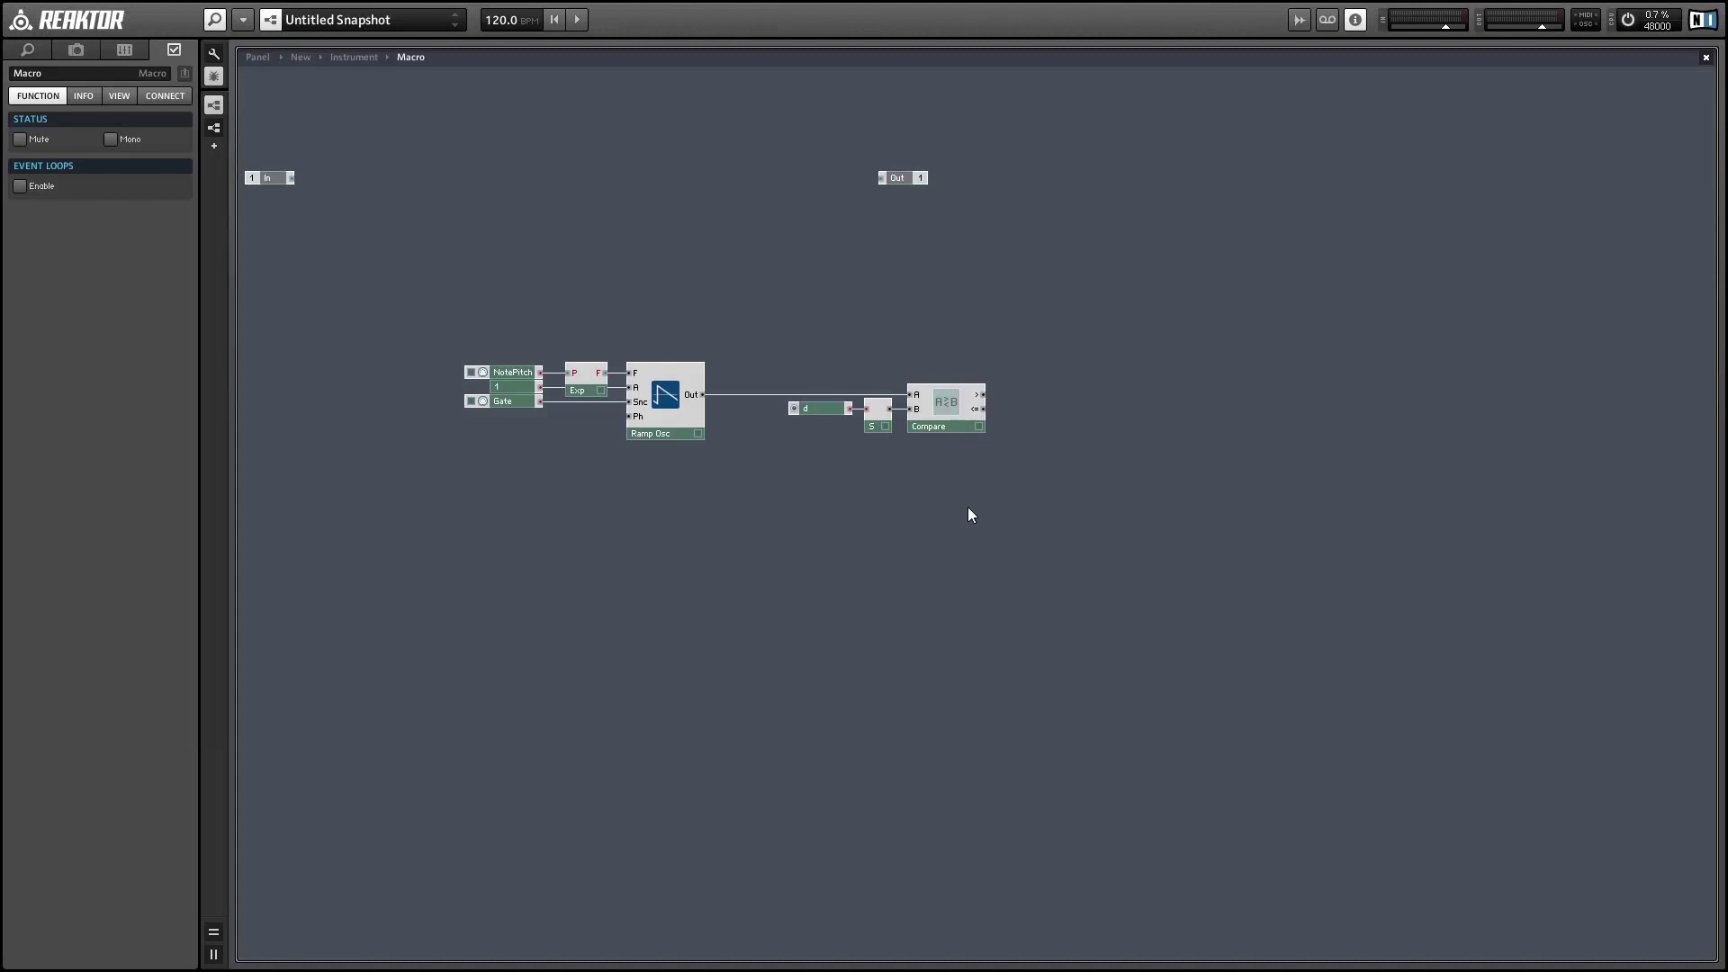
# Step: Add a Selector with 2 input ports, its Pos driven by Compare's > output
pyautogui.rightClick(1078, 389)
pyautogui.moveTo(1116, 398)
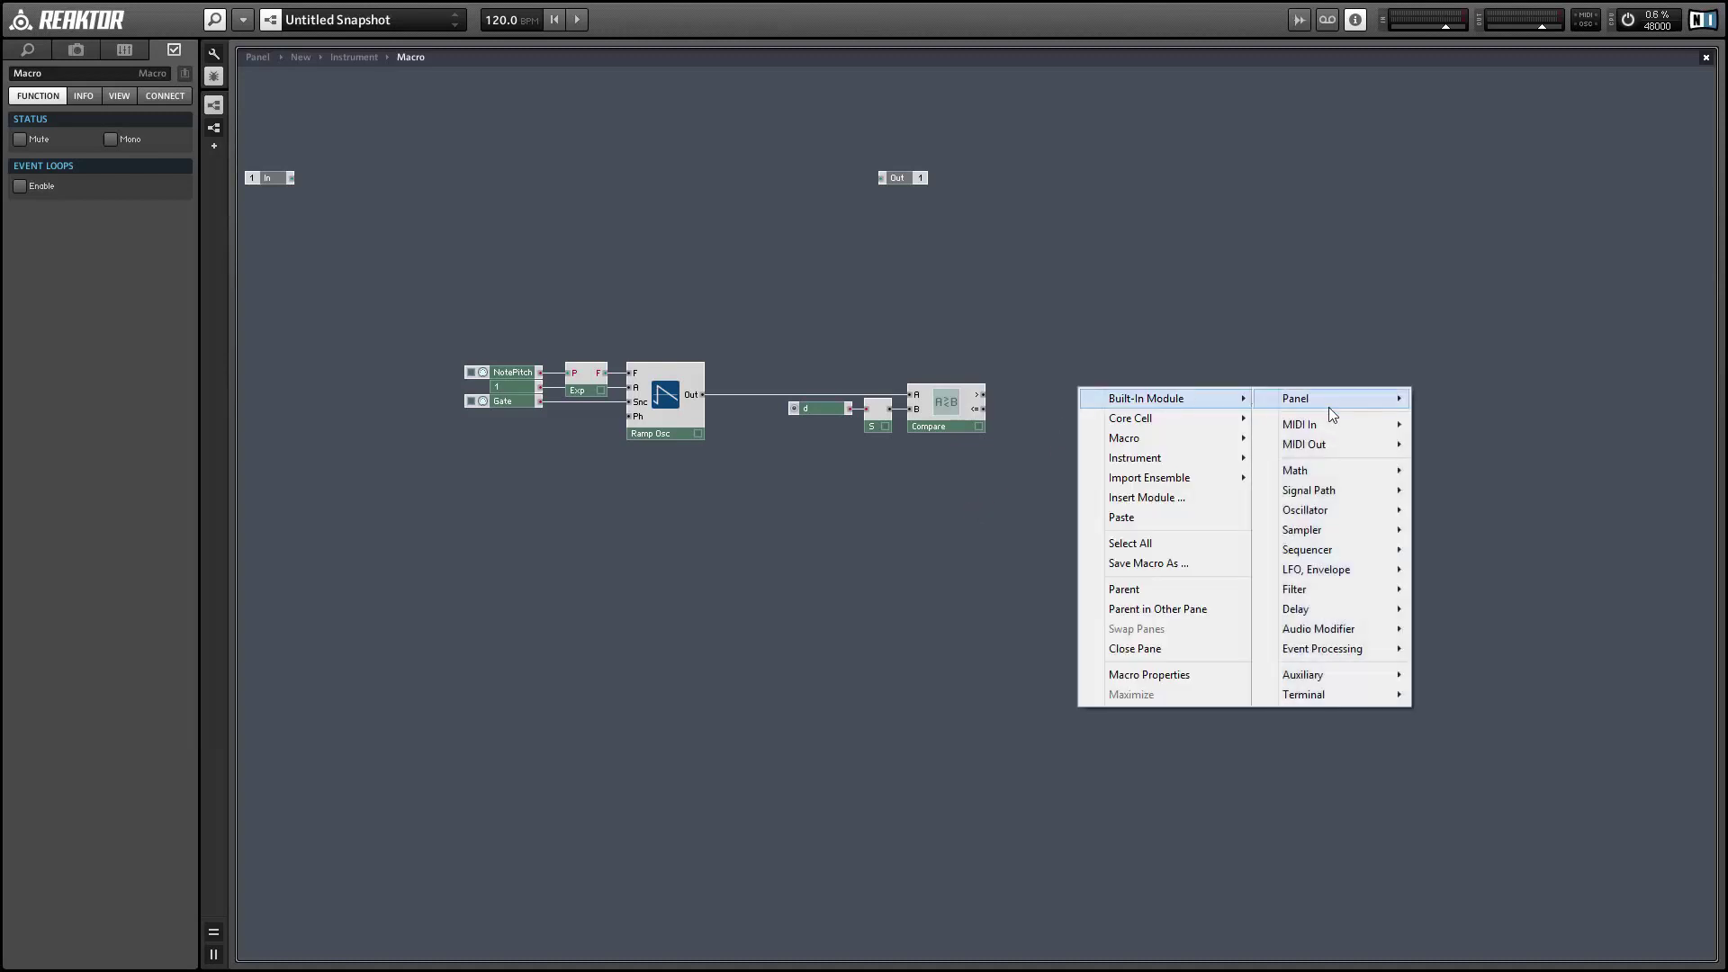
pyautogui.moveTo(1332, 490)
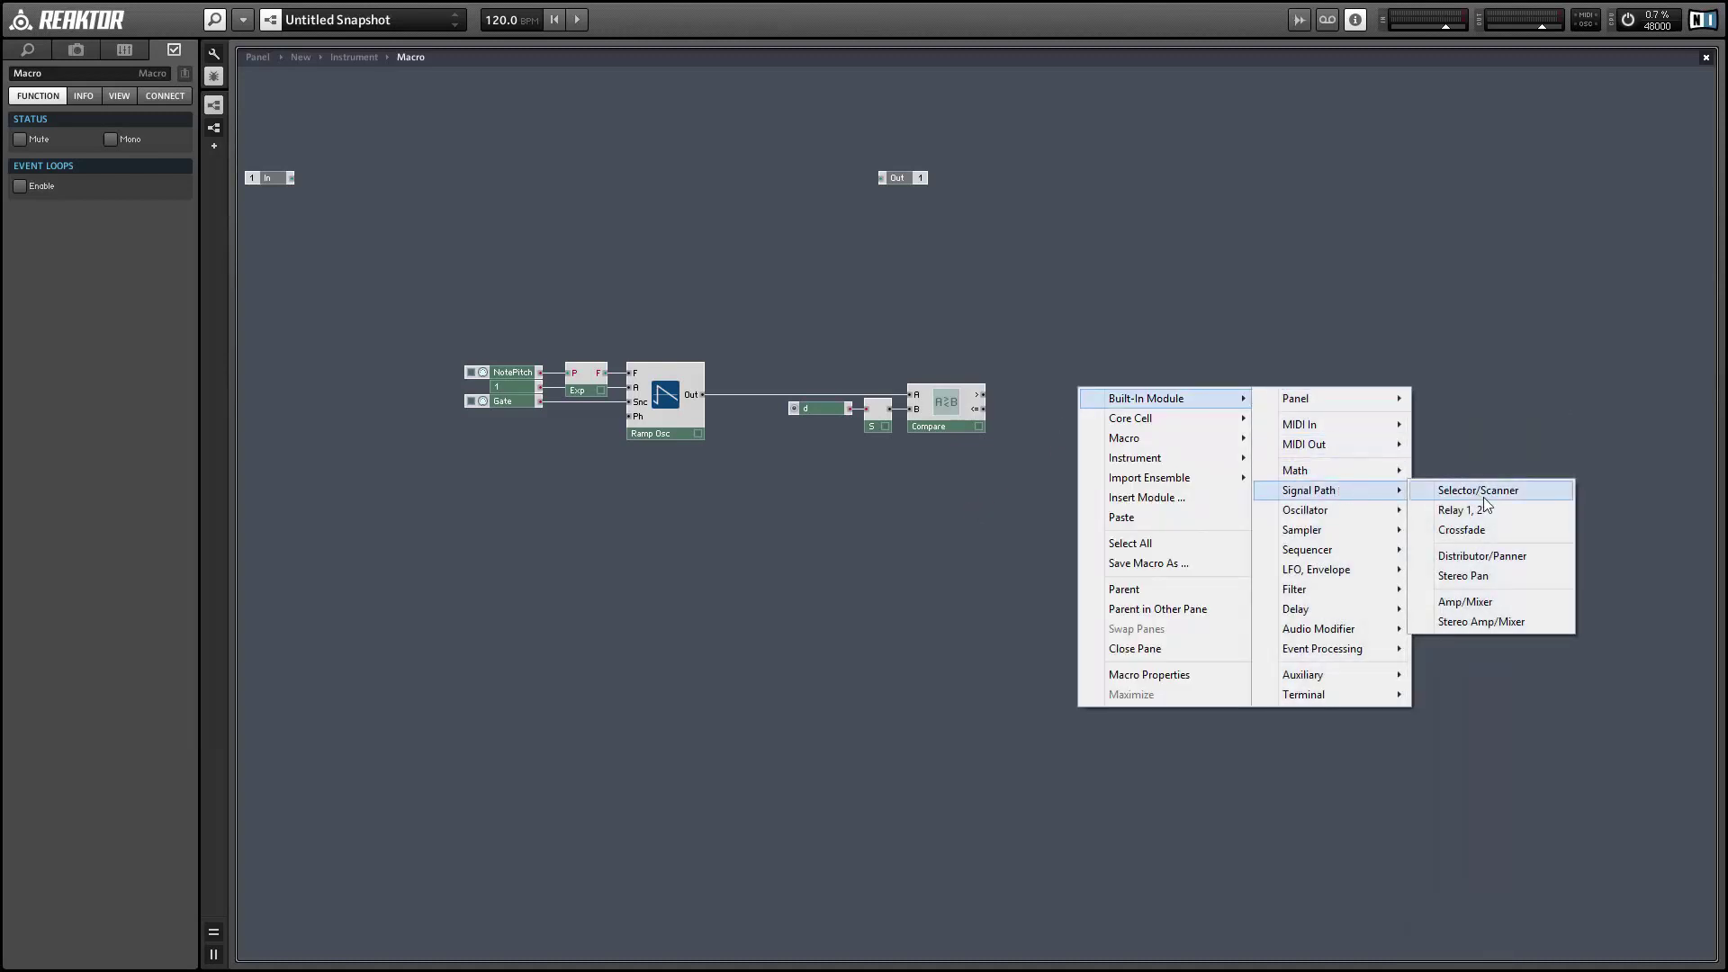
pyautogui.click(1463, 486)
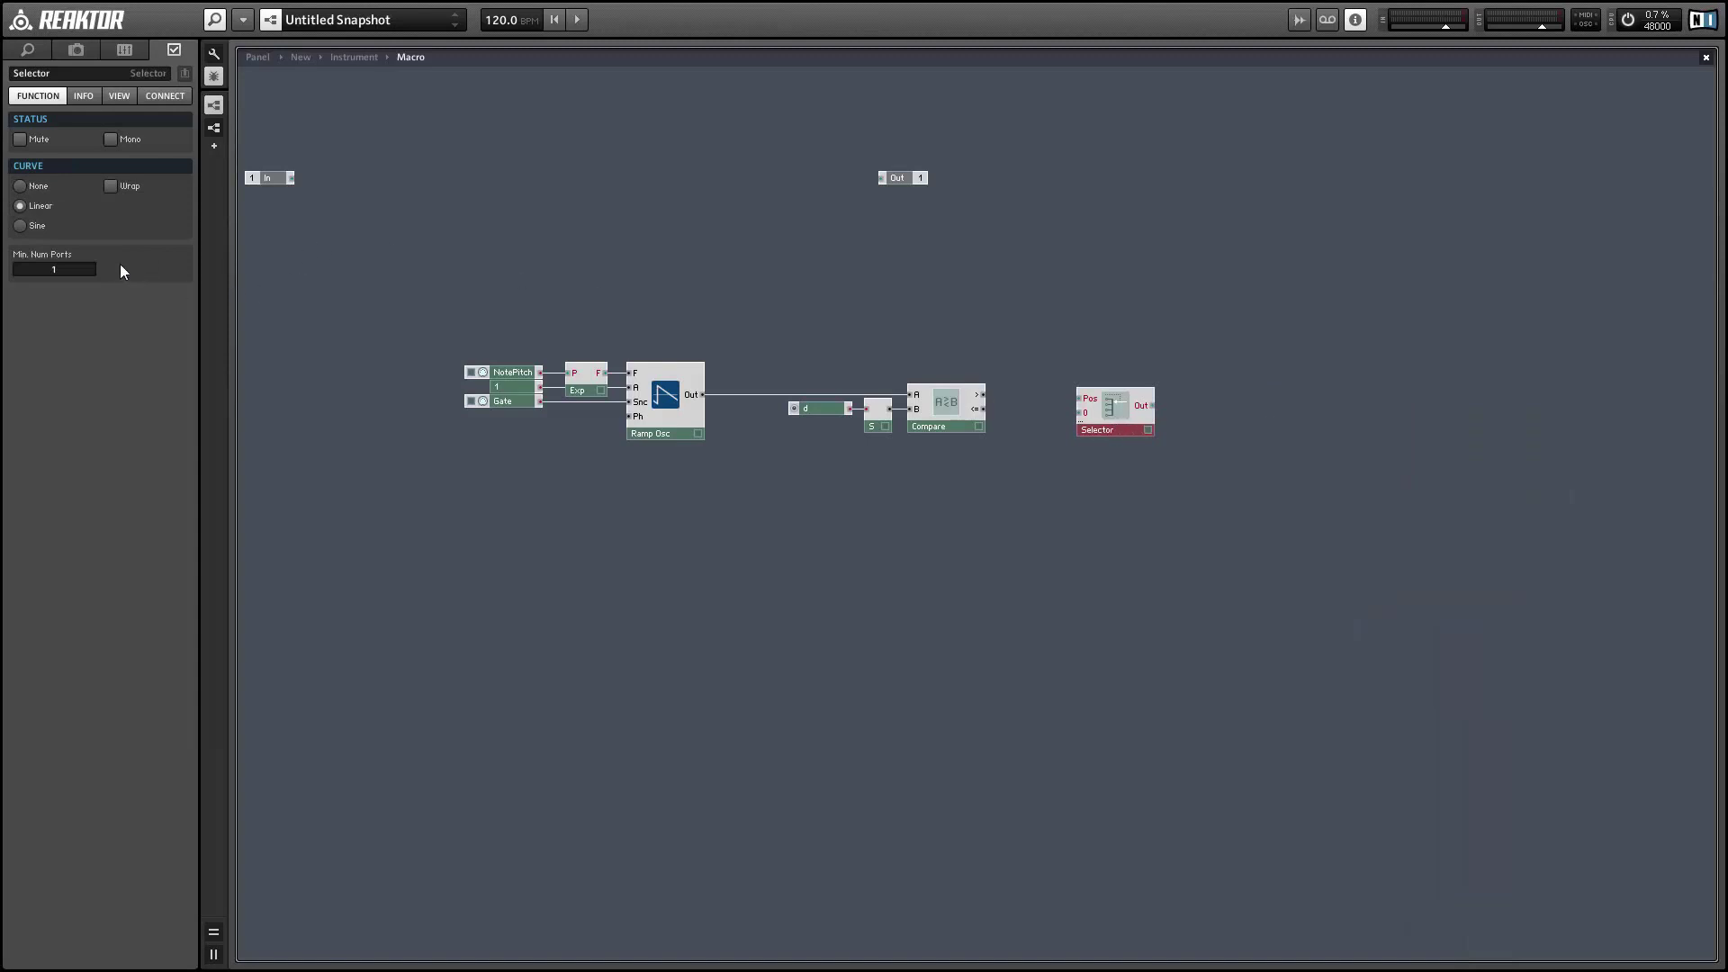
pyautogui.moveTo(69, 267); pyautogui.dragTo(54, 225)
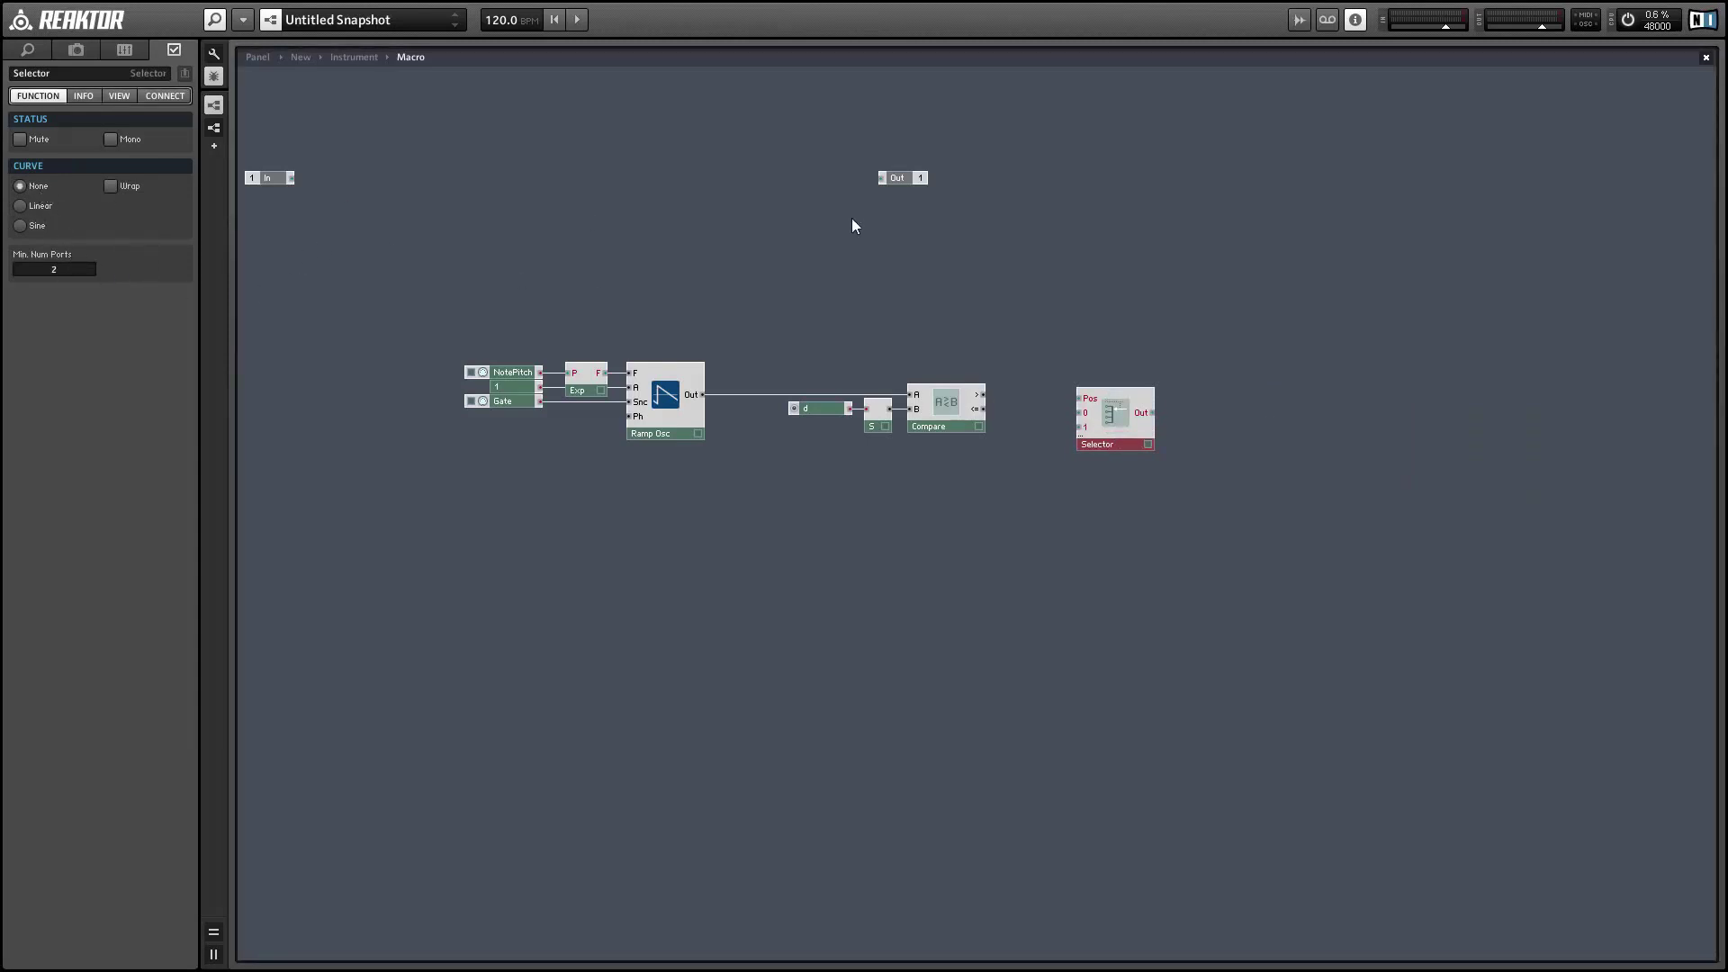
pyautogui.moveTo(981, 395); pyautogui.dragTo(1083, 483)
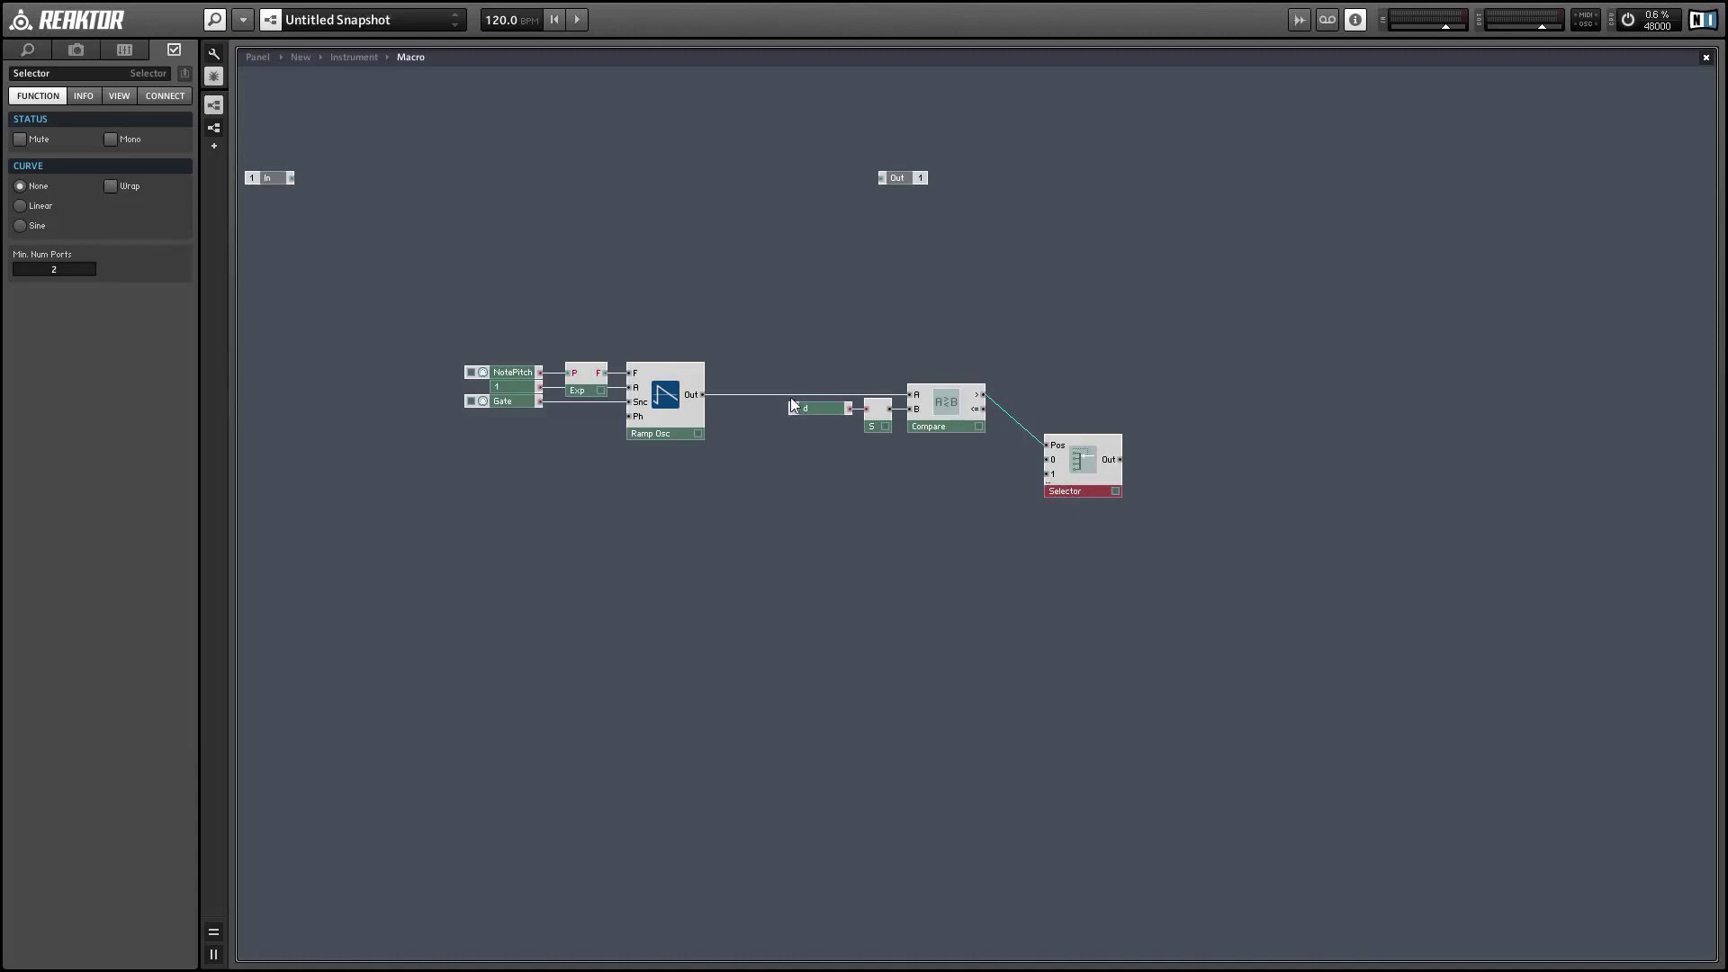
# Step: Insert an empty shaper macro fed by the Ramp Osc output and smoothed d
pyautogui.rightClick(795, 491)
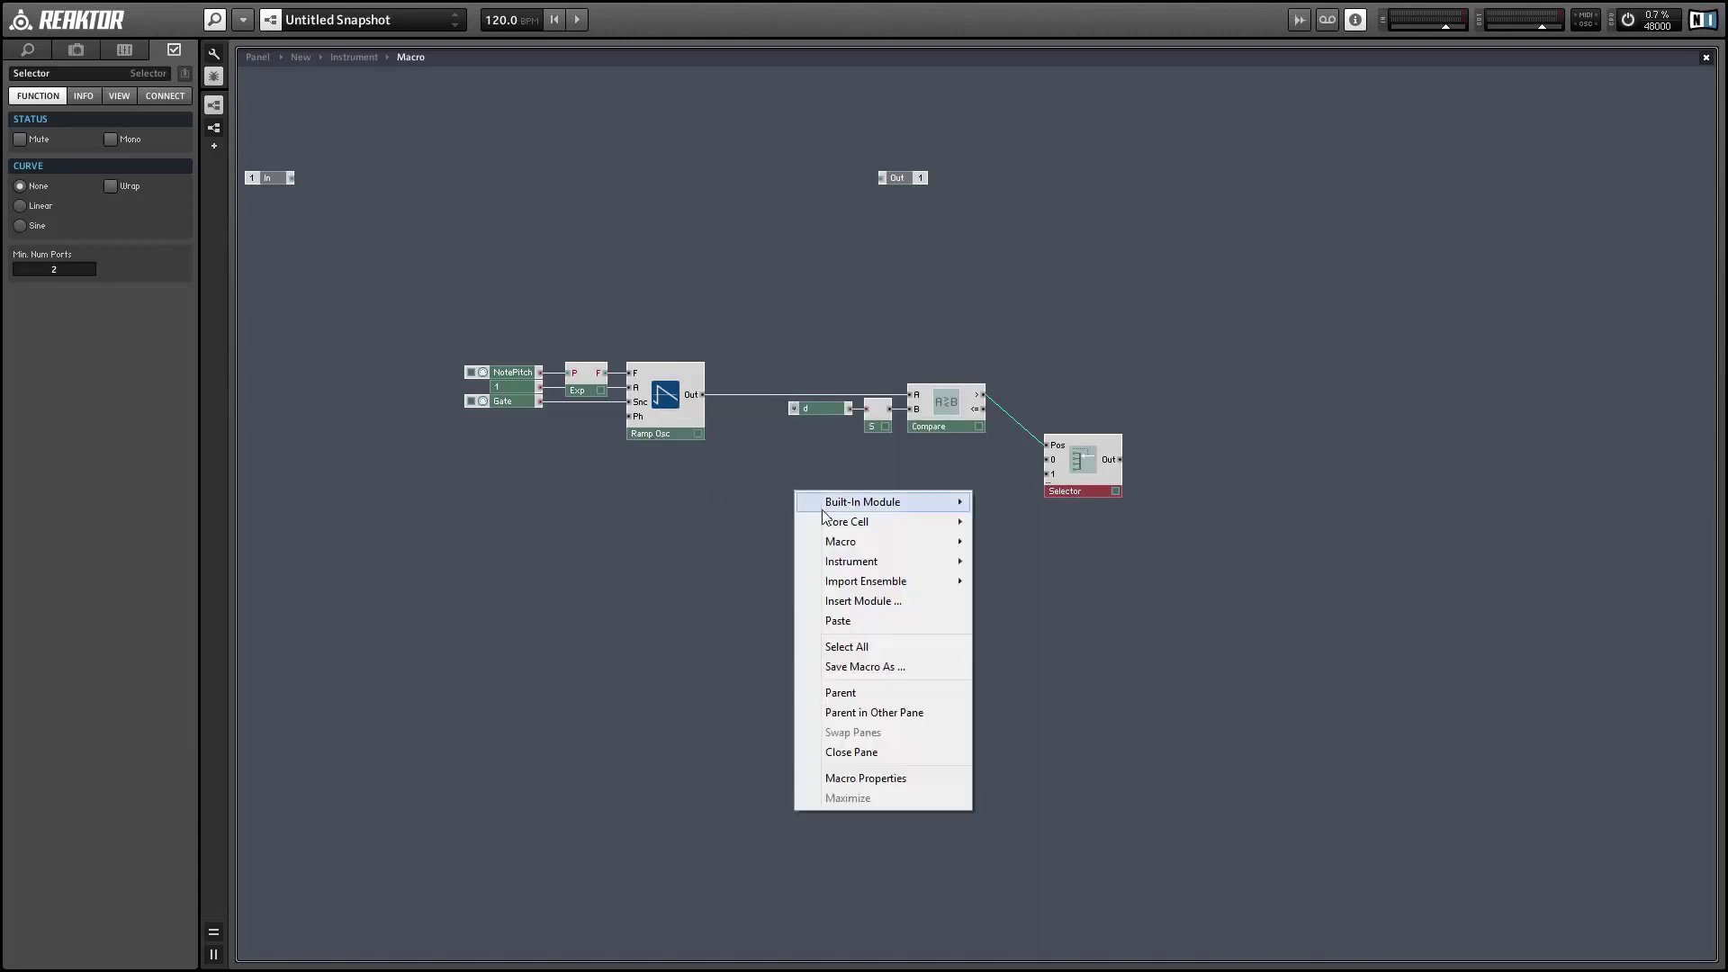
pyautogui.moveTo(927, 551)
pyautogui.click(1035, 580)
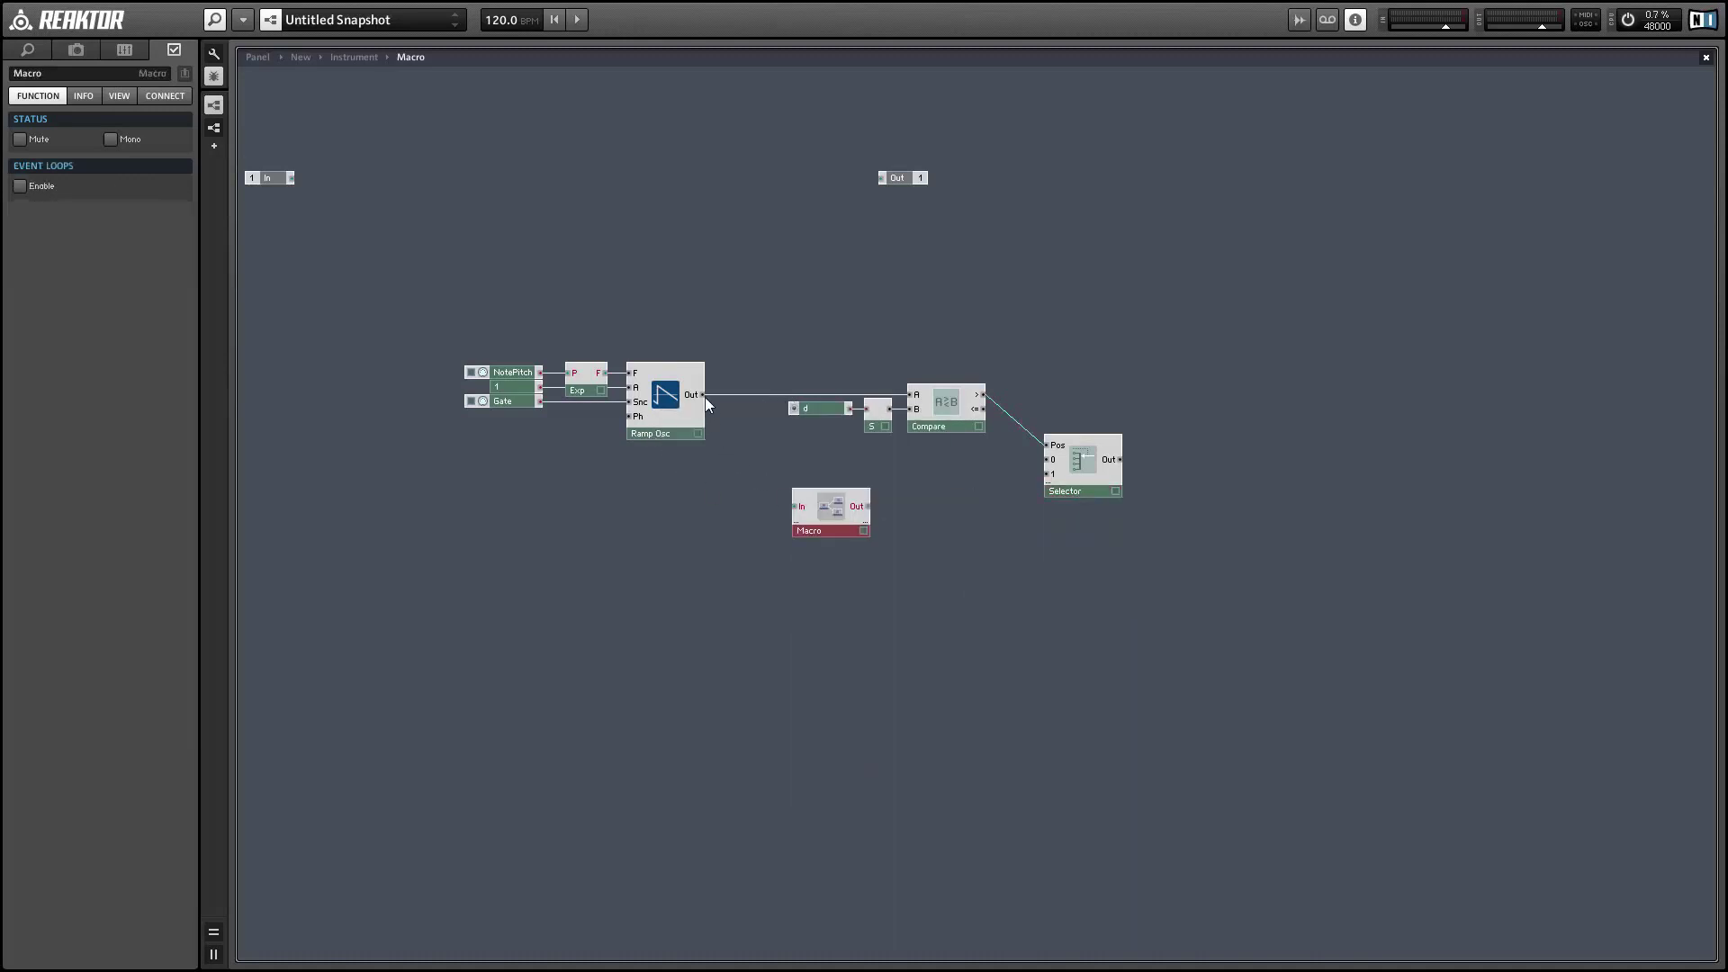
pyautogui.moveTo(781, 501); pyautogui.dragTo(918, 477)
pyautogui.moveTo(784, 389); pyautogui.dragTo(1087, 483)
pyautogui.moveTo(821, 358); pyautogui.dragTo(788, 486)
pyautogui.click(792, 532)
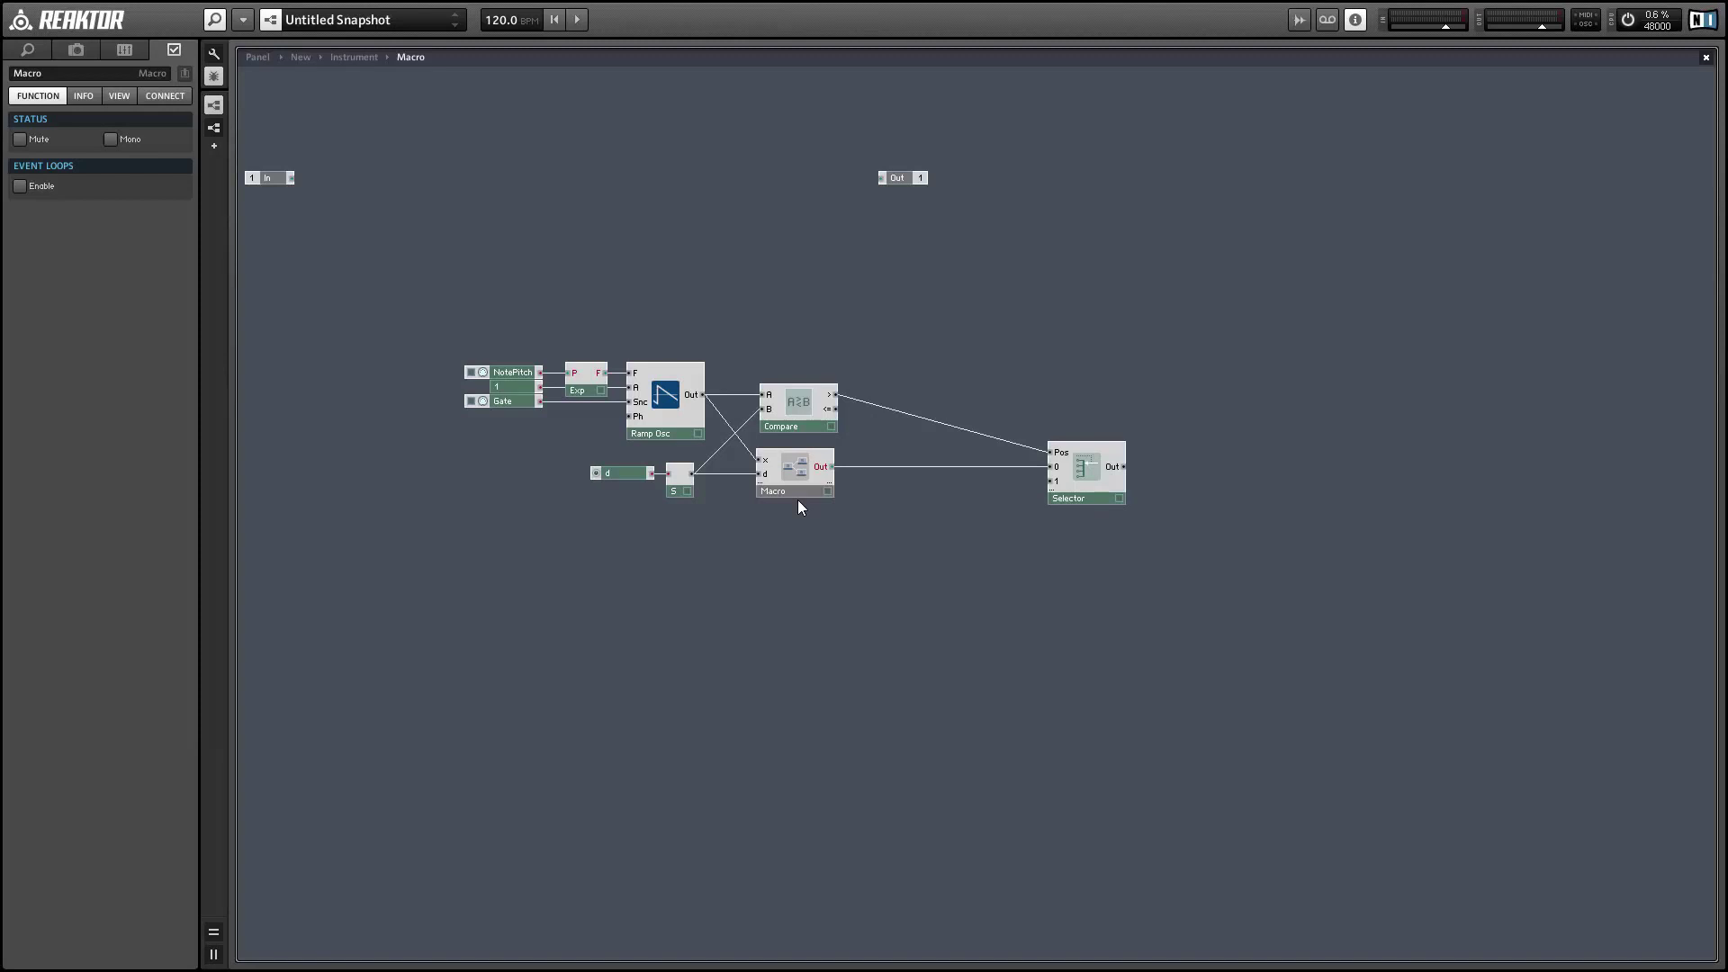
# Step: Duplicate the shaper macro with its input wires and connect the copy to Selector input 1
pyautogui.click(800, 485)
pyautogui.moveTo(801, 493); pyautogui.dragTo(856, 548)
pyautogui.moveTo(1063, 499)
pyautogui.mouseDown()
pyautogui.moveTo(1084, 488)
pyautogui.moveTo(1051, 482)
pyautogui.mouseUp()
pyautogui.moveTo(855, 545); pyautogui.dragTo(914, 499)
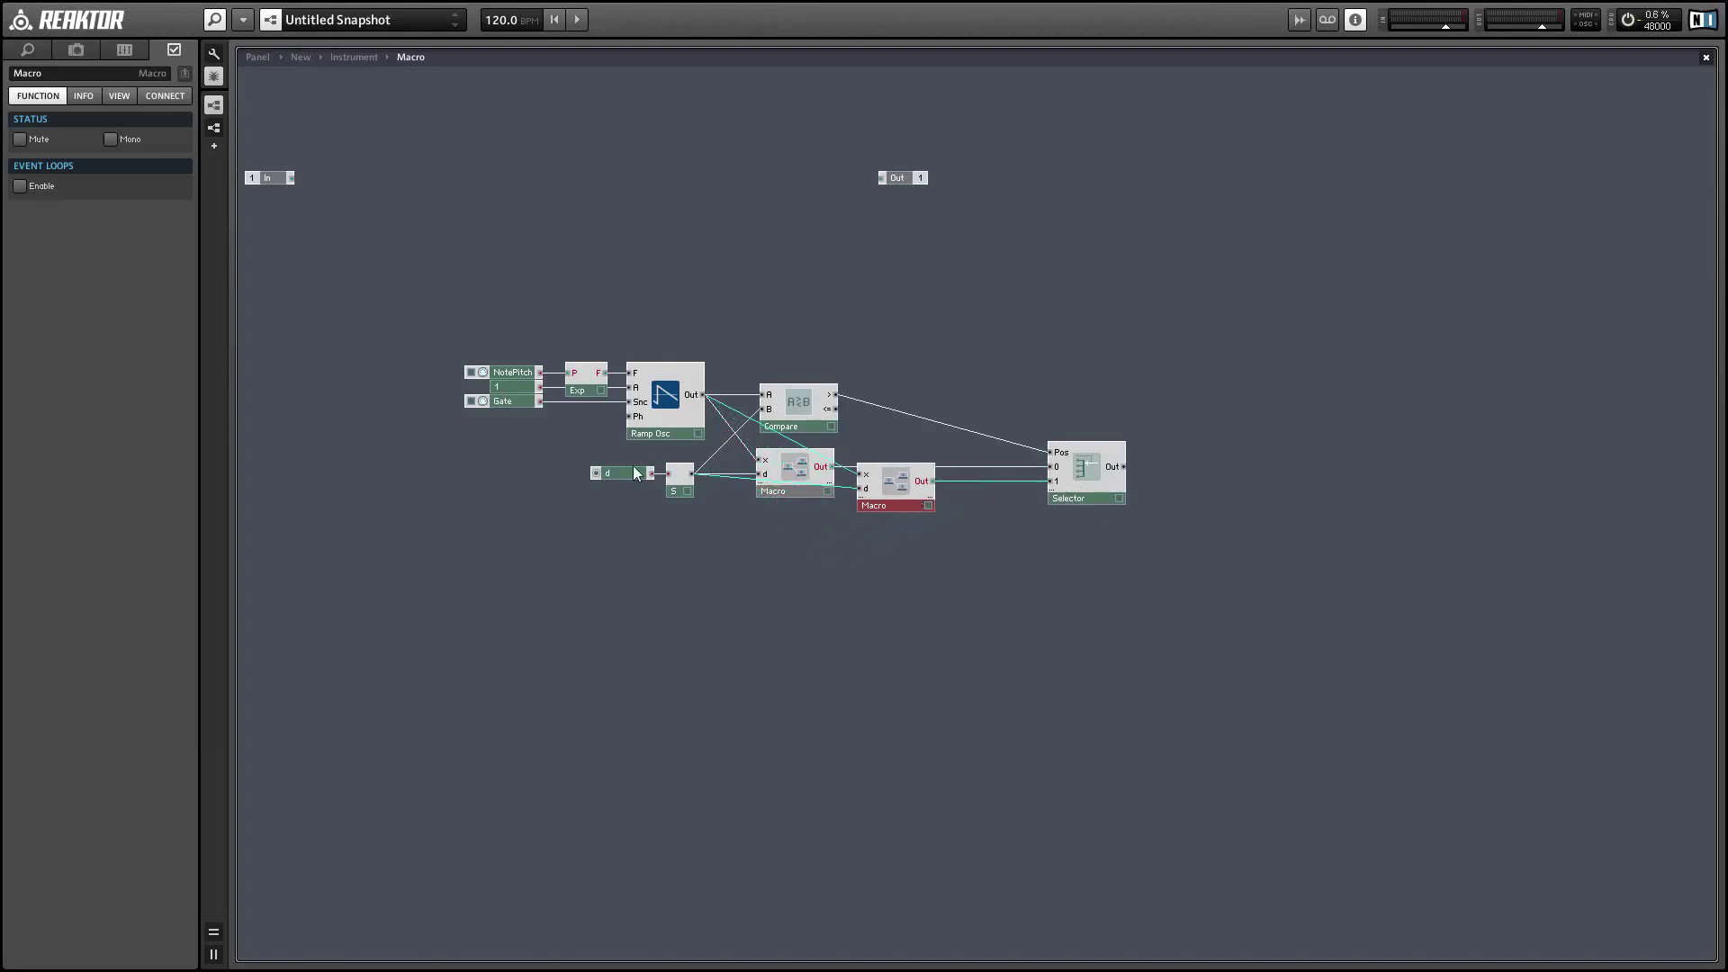
pyautogui.moveTo(589, 454); pyautogui.dragTo(709, 499)
pyautogui.click(894, 538)
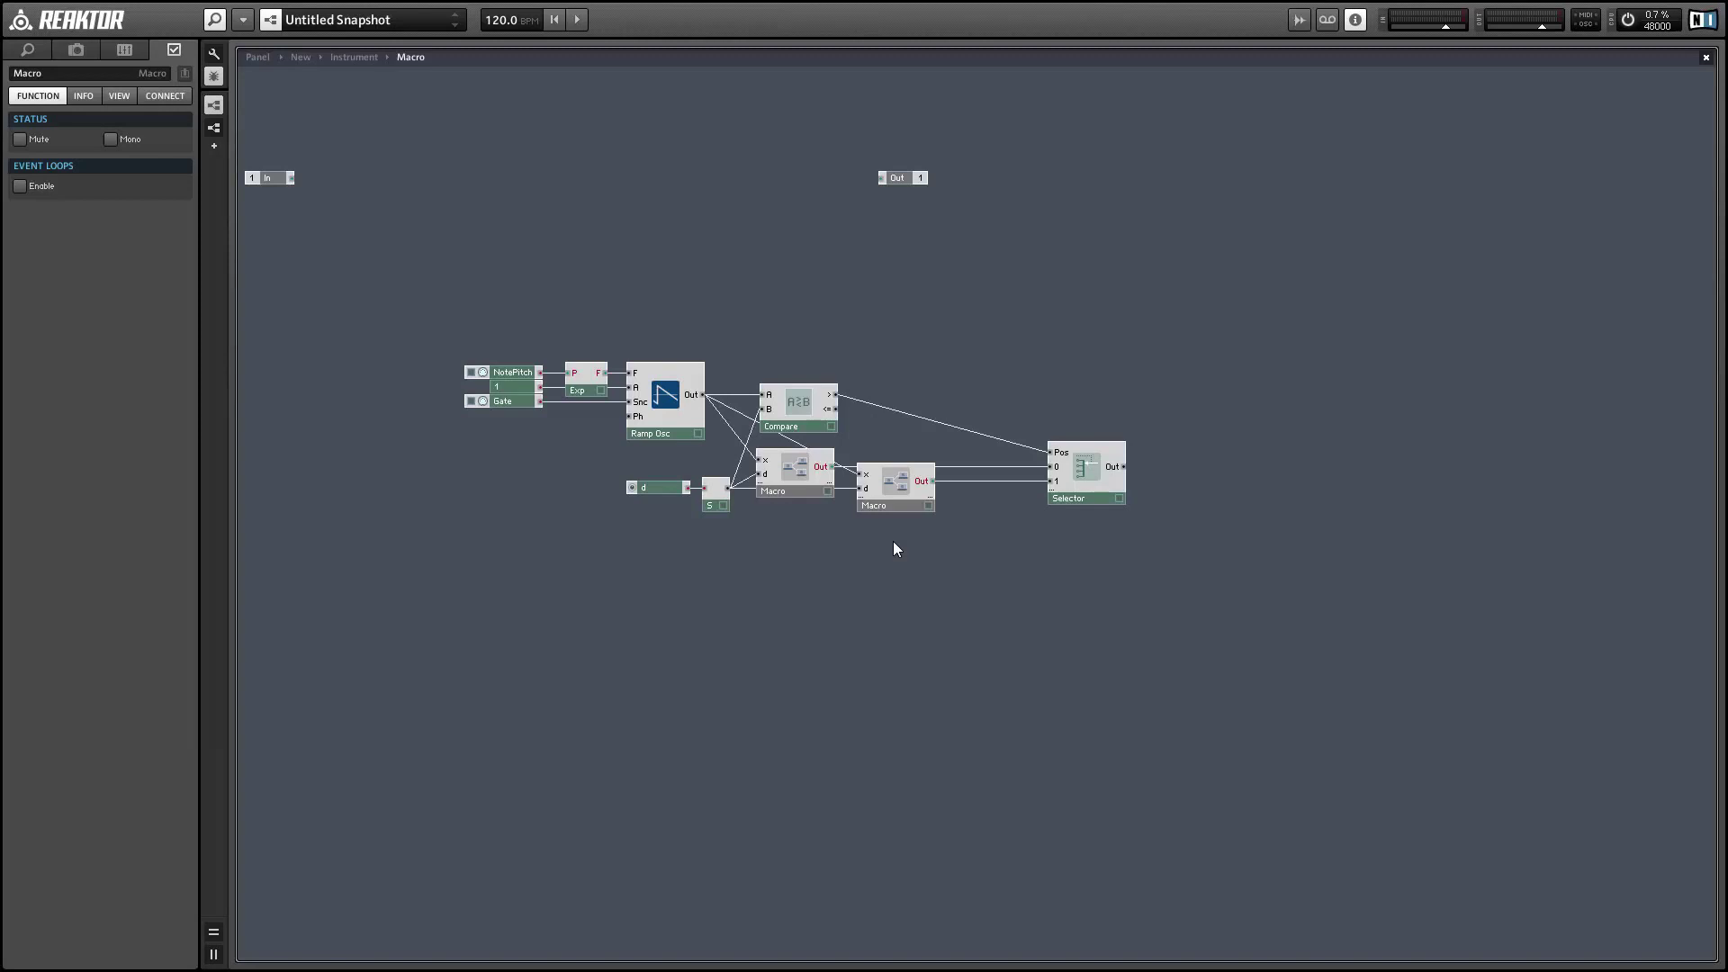
# Step: Open the first shaper macro and wire d into a new Multiply module
pyautogui.doubleClick(796, 466)
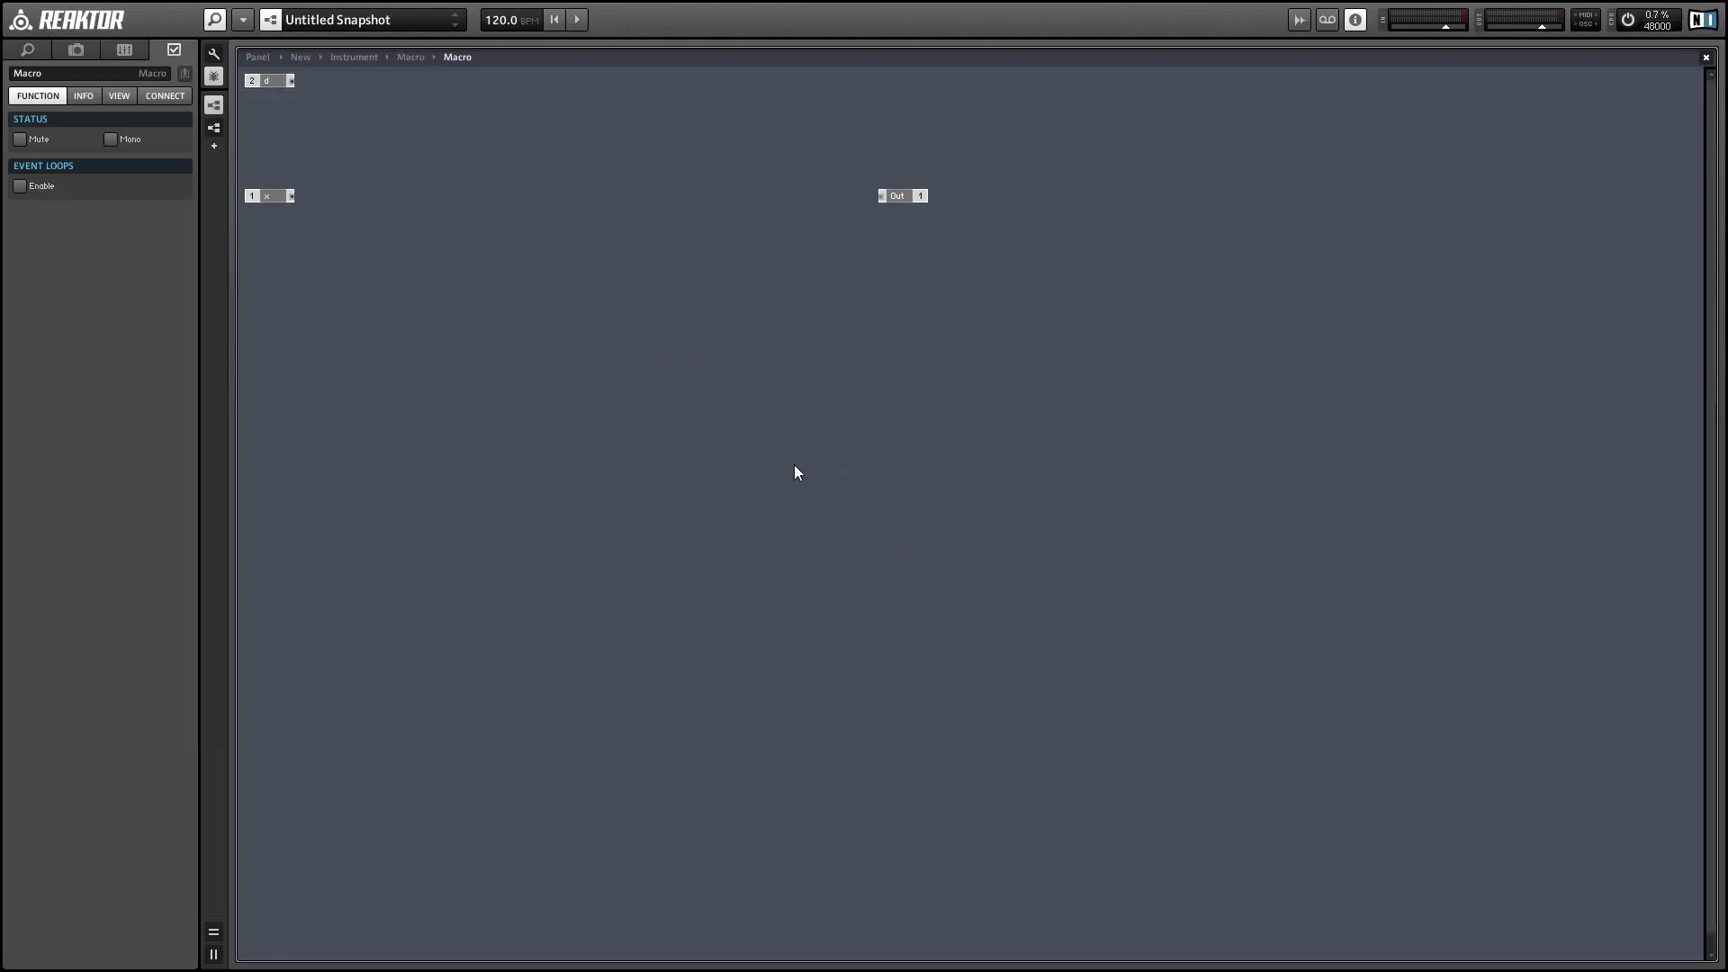
pyautogui.rightClick(540, 269)
pyautogui.moveTo(270, 81); pyautogui.dragTo(500, 364)
pyautogui.rightClick(607, 339)
pyautogui.moveTo(684, 350)
pyautogui.moveTo(866, 427)
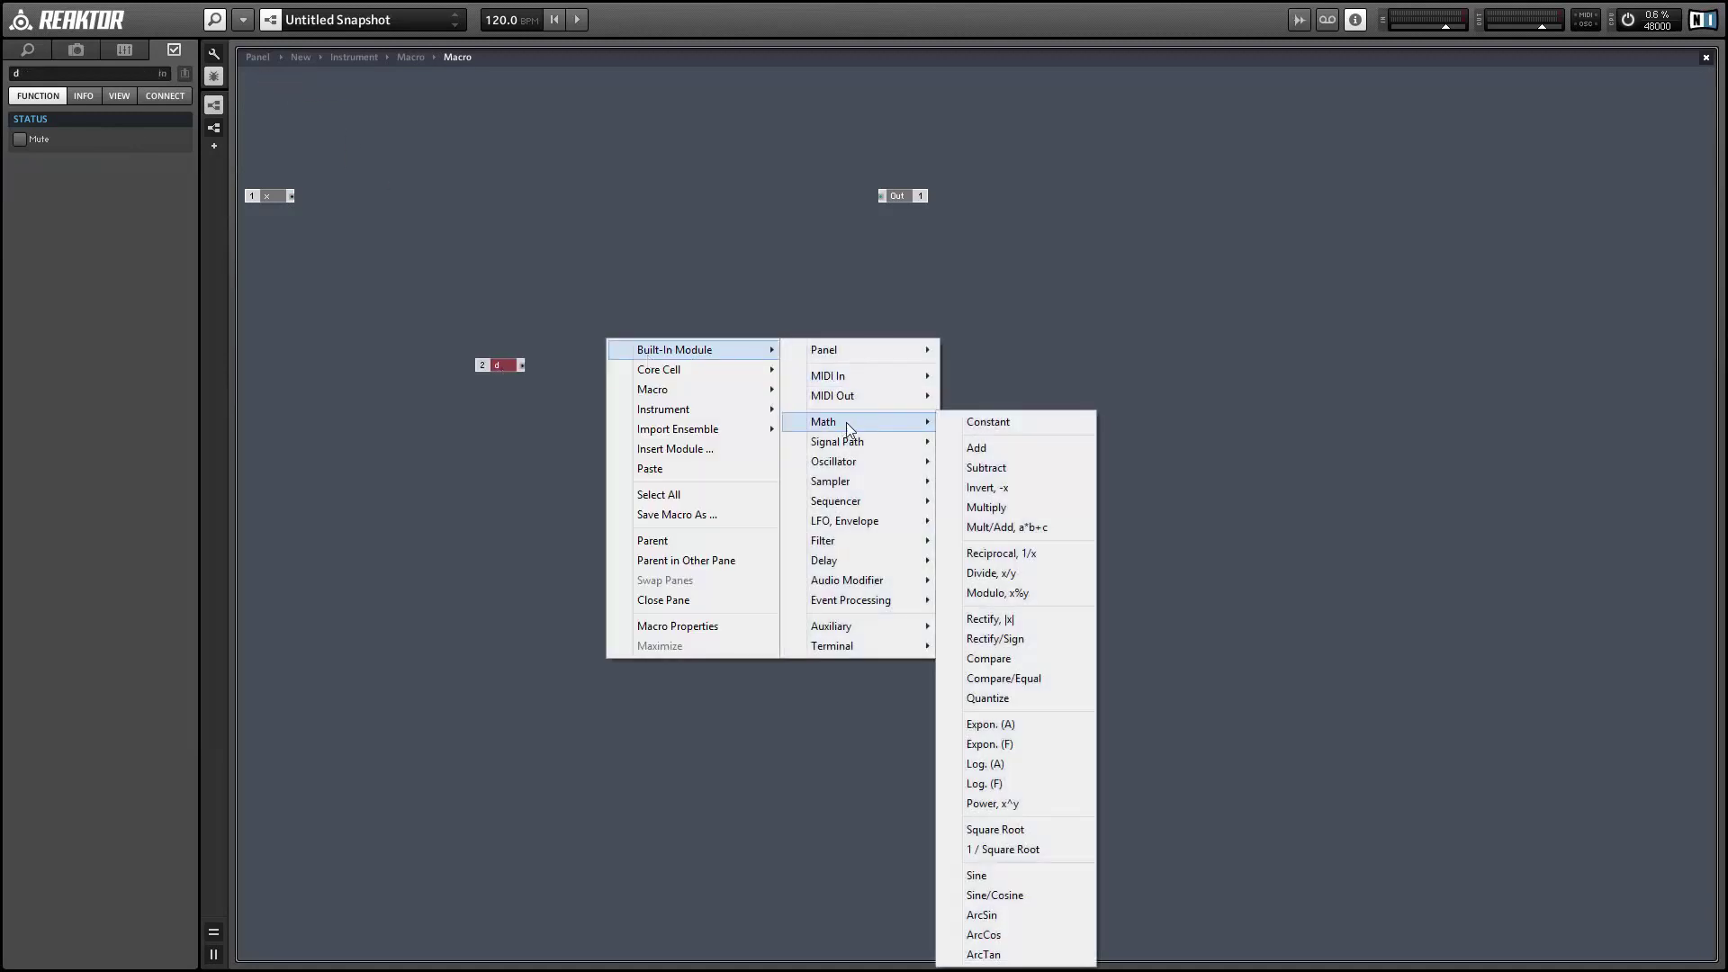
pyautogui.click(999, 506)
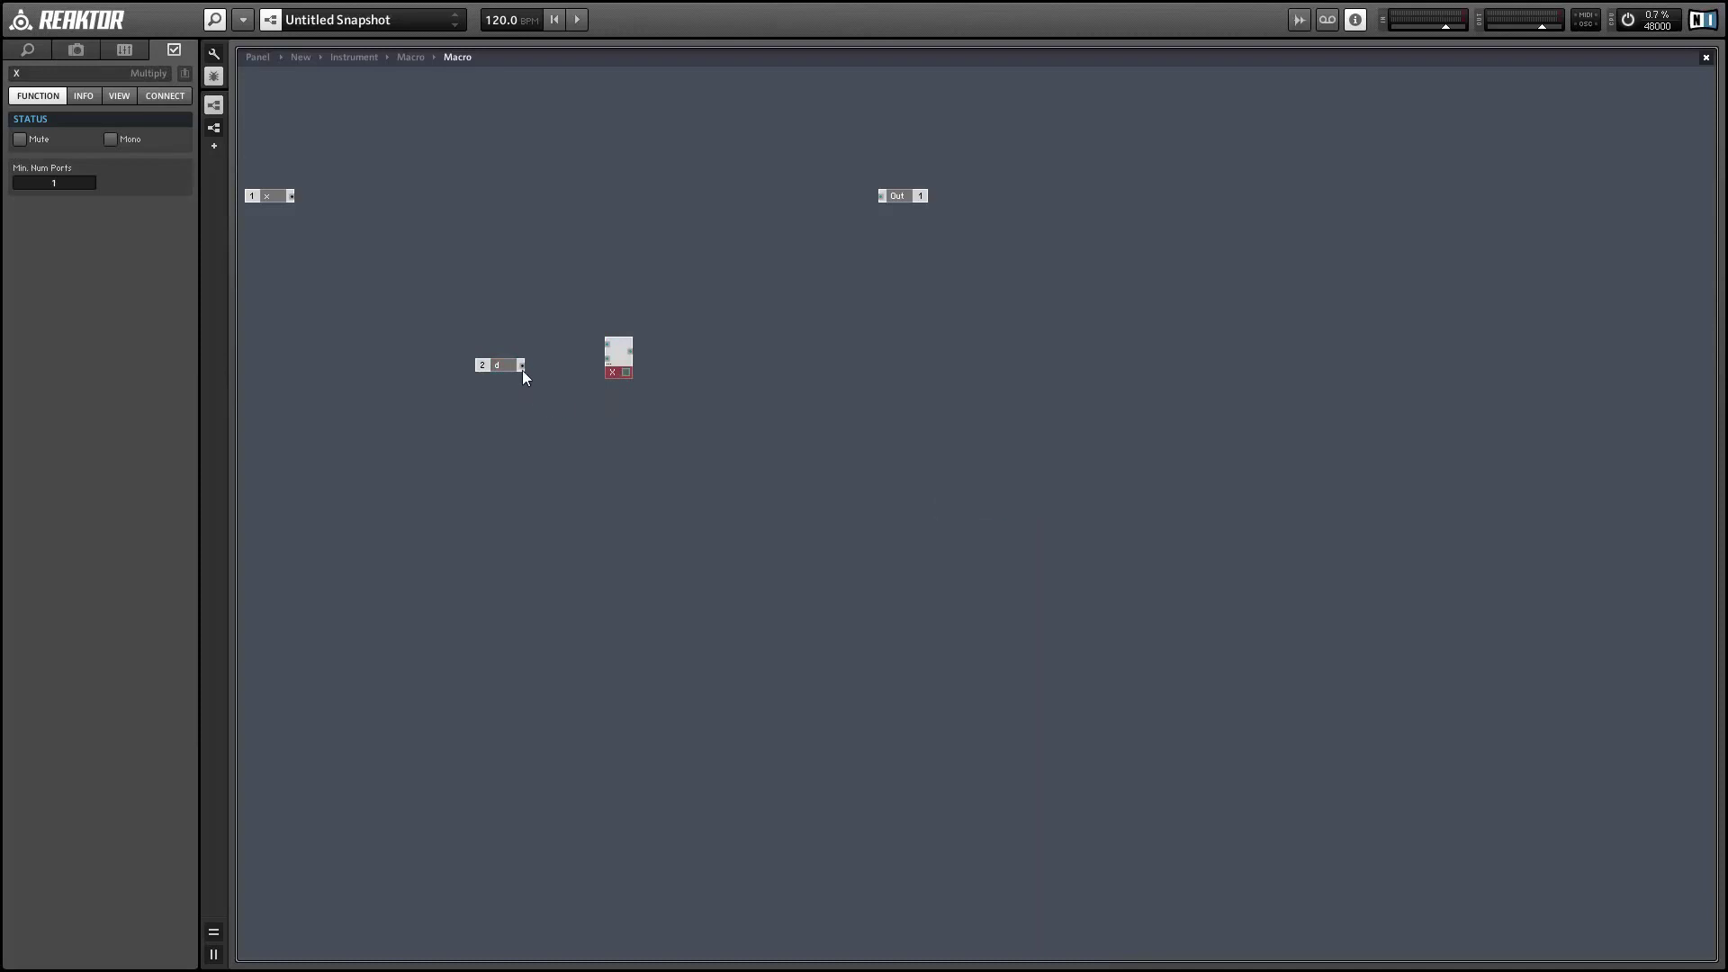
pyautogui.moveTo(522, 364); pyautogui.dragTo(607, 344)
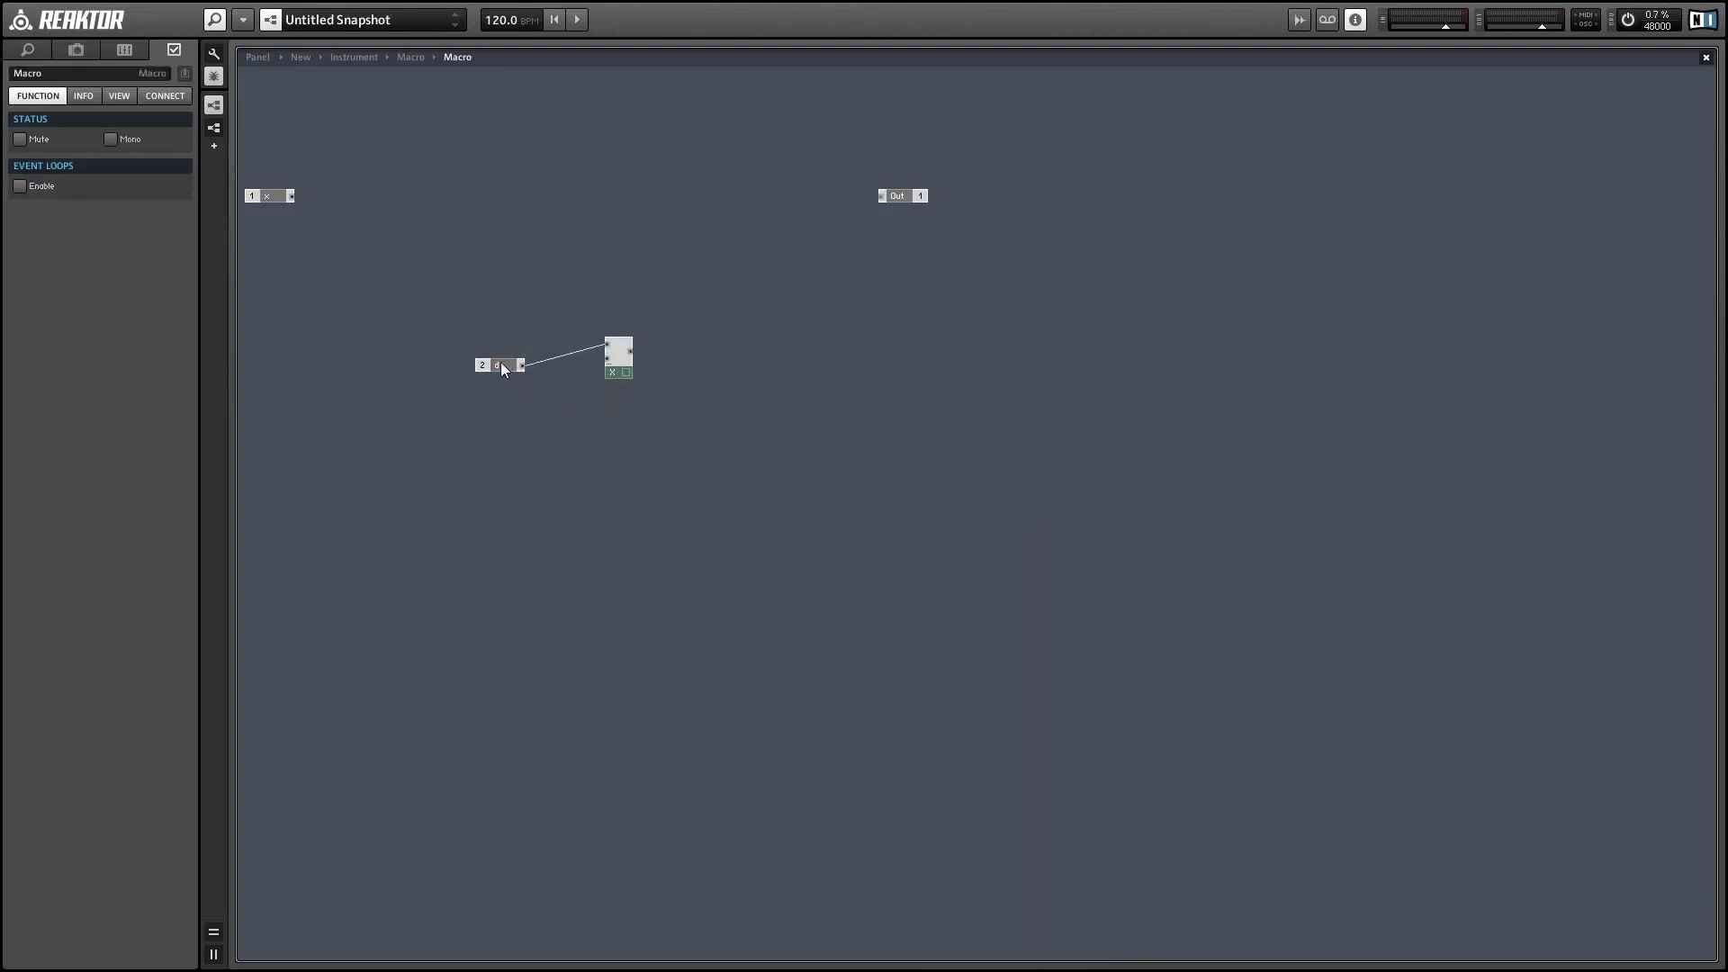
pyautogui.moveTo(505, 369); pyautogui.dragTo(558, 348)
# Step: Set the Multiply's second input to a constant 2
pyautogui.rightClick(605, 358)
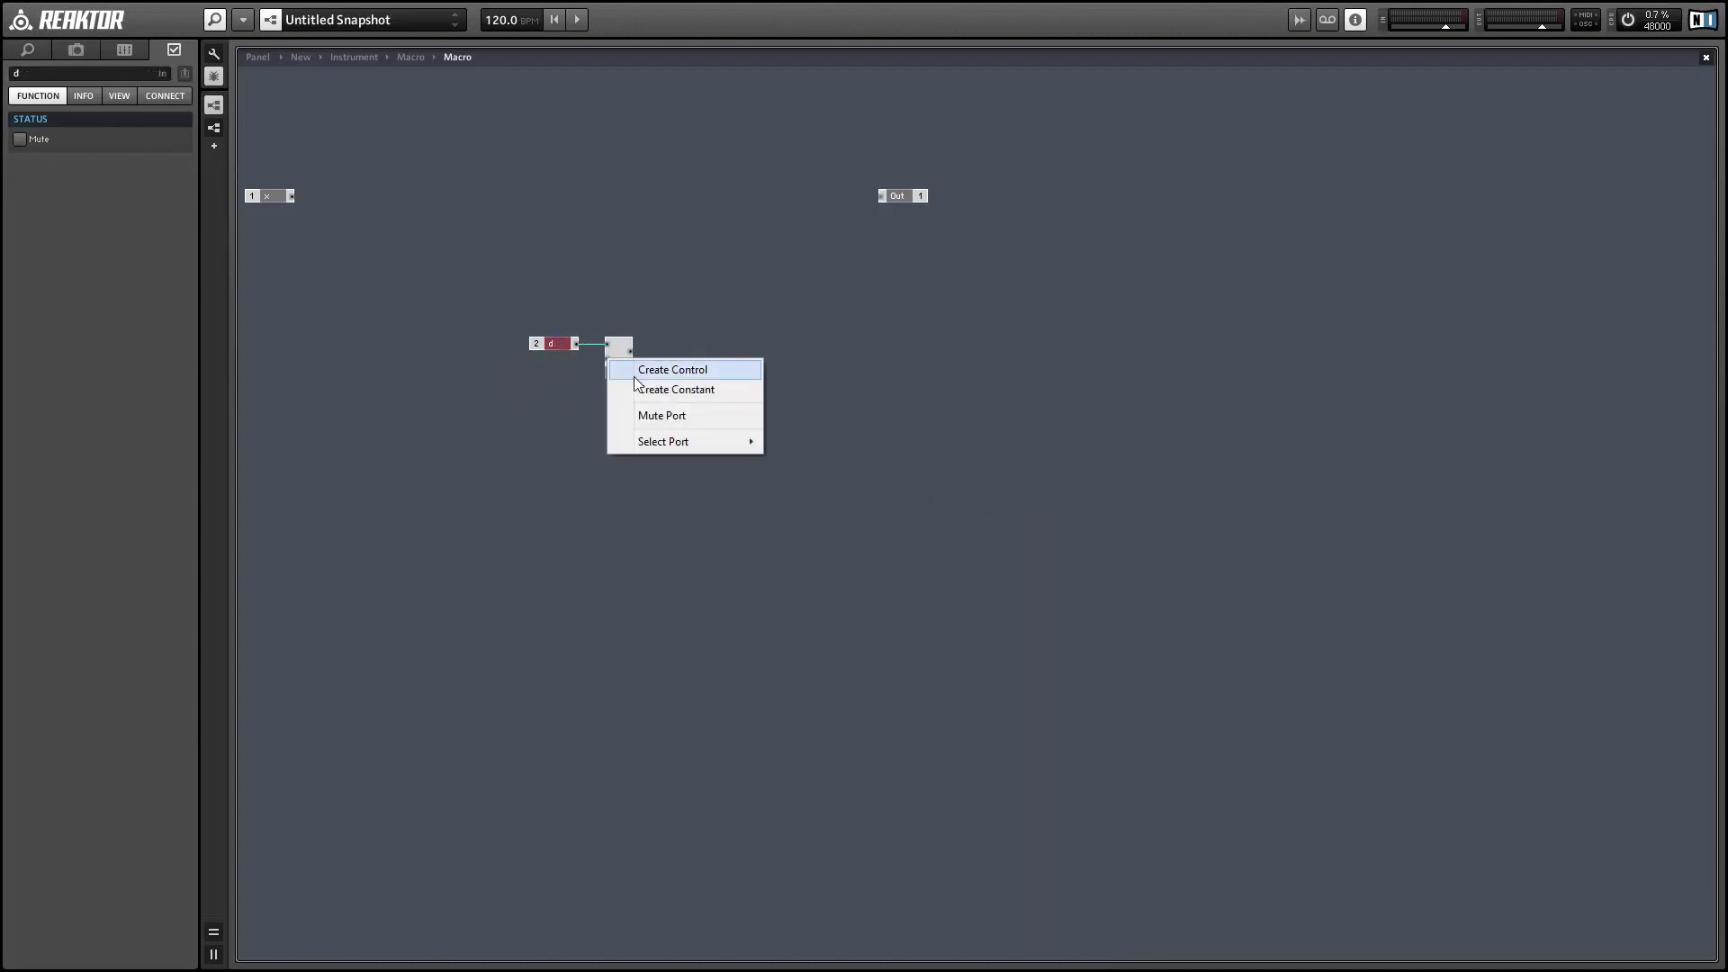
pyautogui.click(641, 389)
pyautogui.click(78, 142)
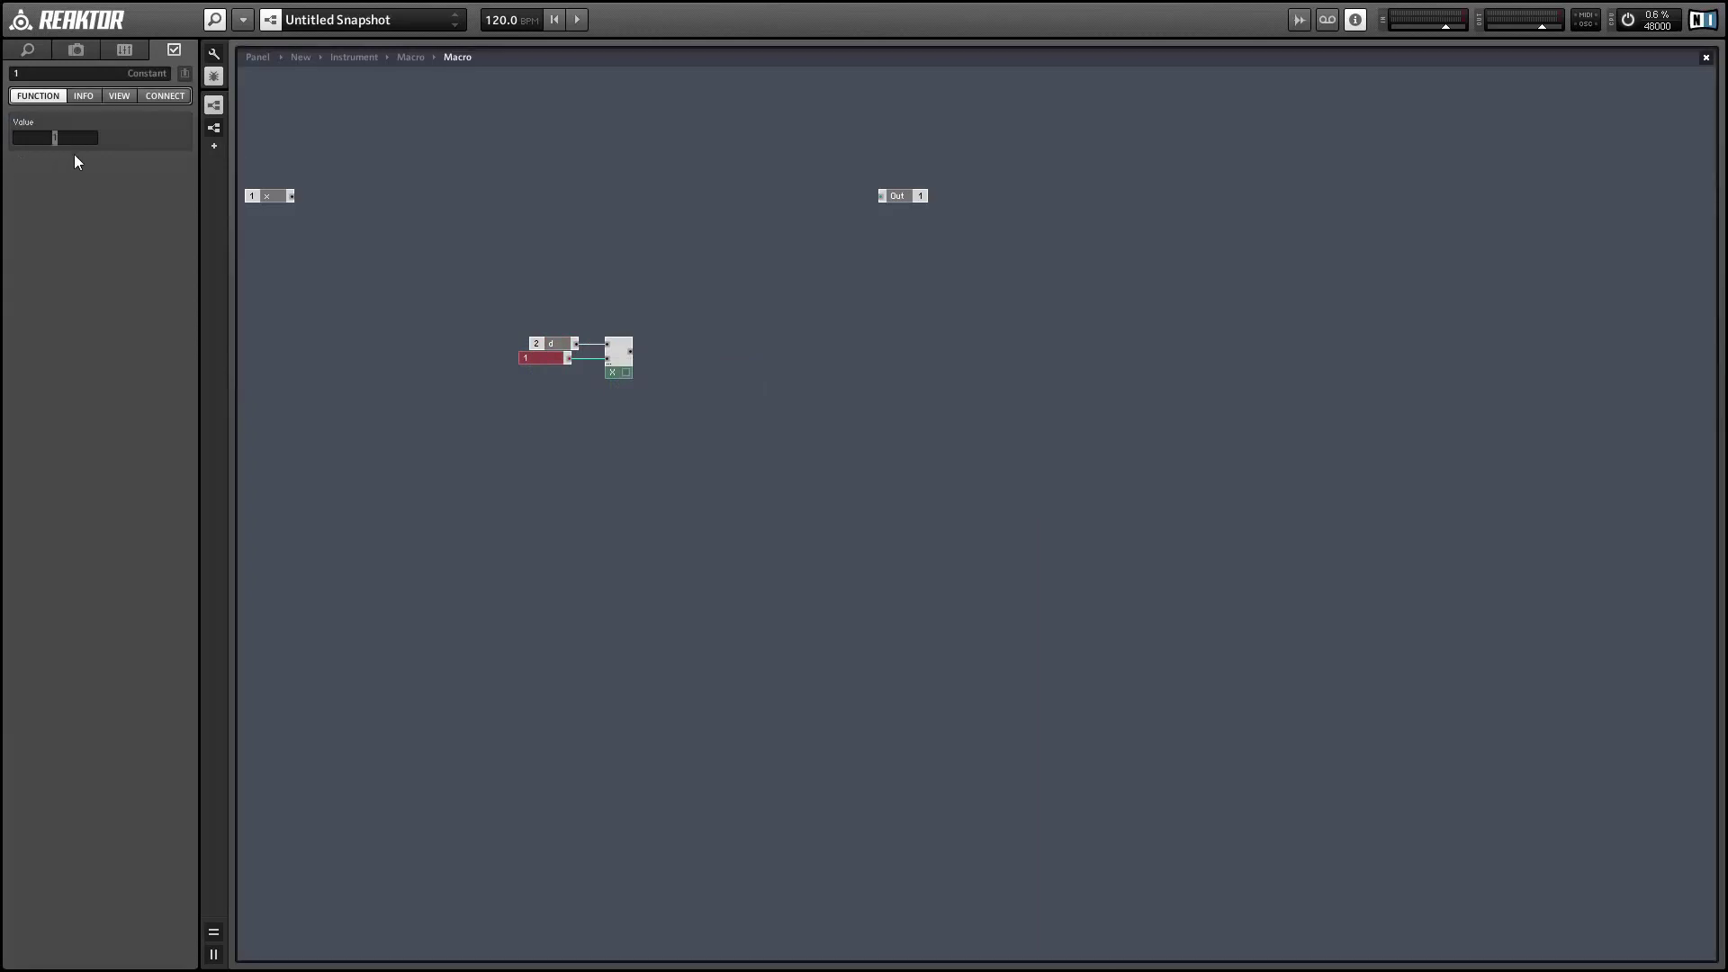
pyautogui.click(521, 345)
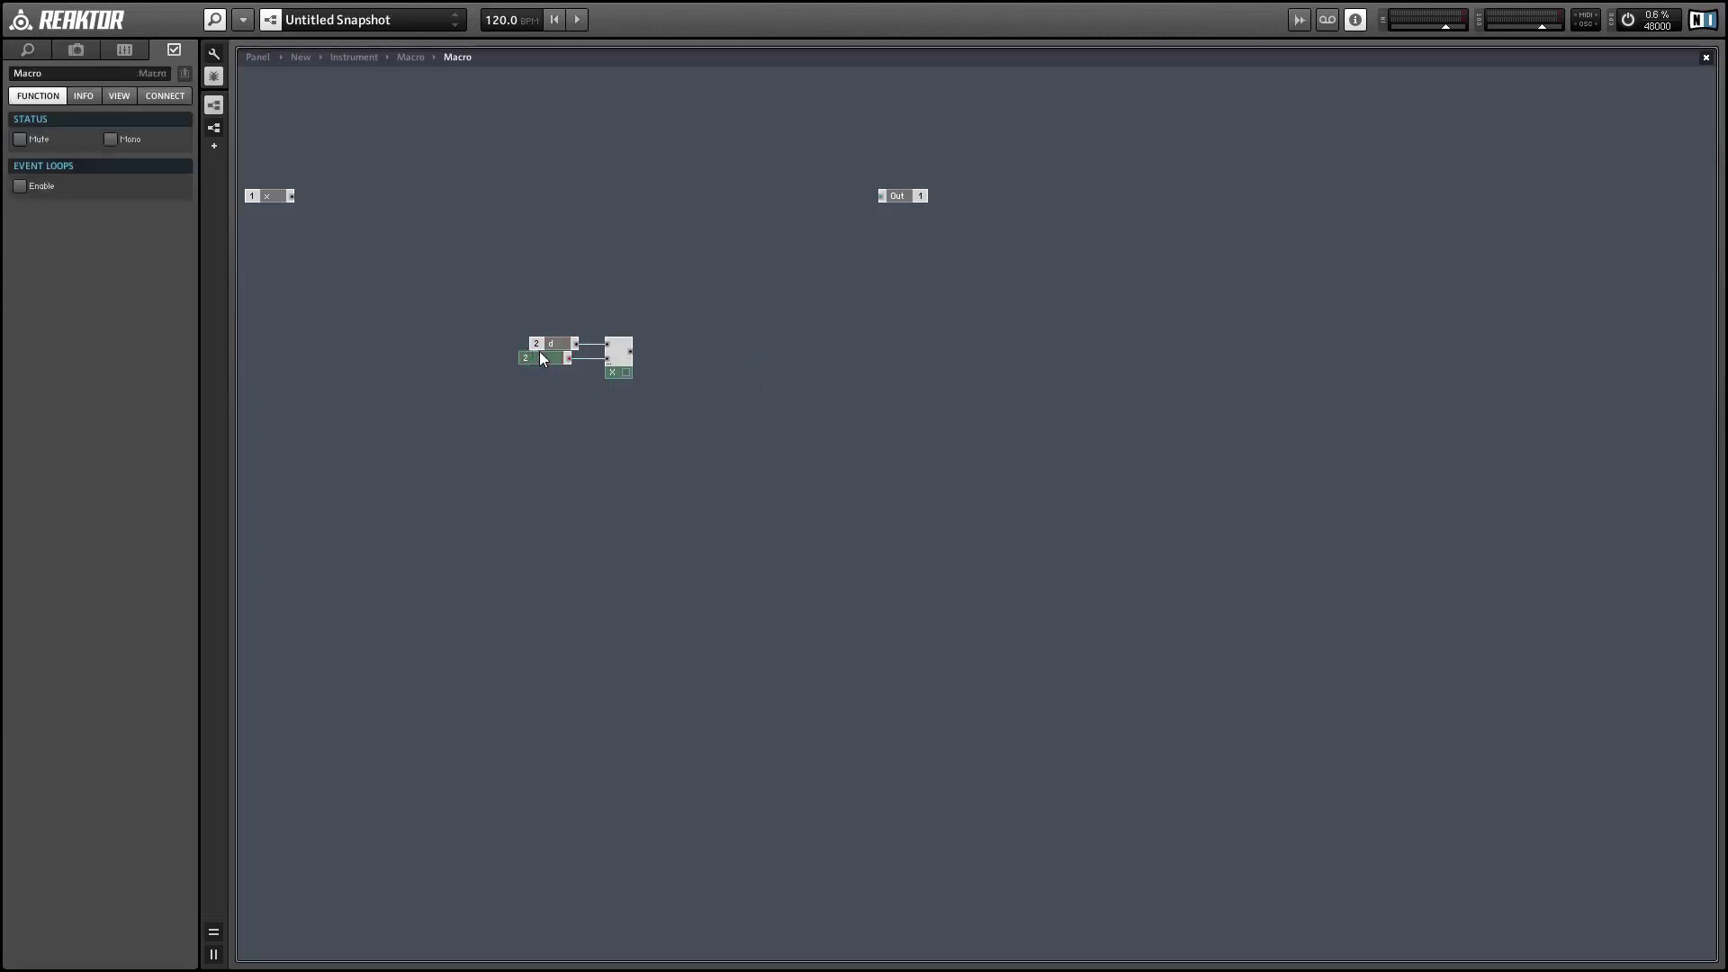
pyautogui.click(543, 355)
# Step: Divide x by 2·d with a Divide module and return to the parent structure
pyautogui.rightClick(668, 294)
pyautogui.moveTo(738, 302)
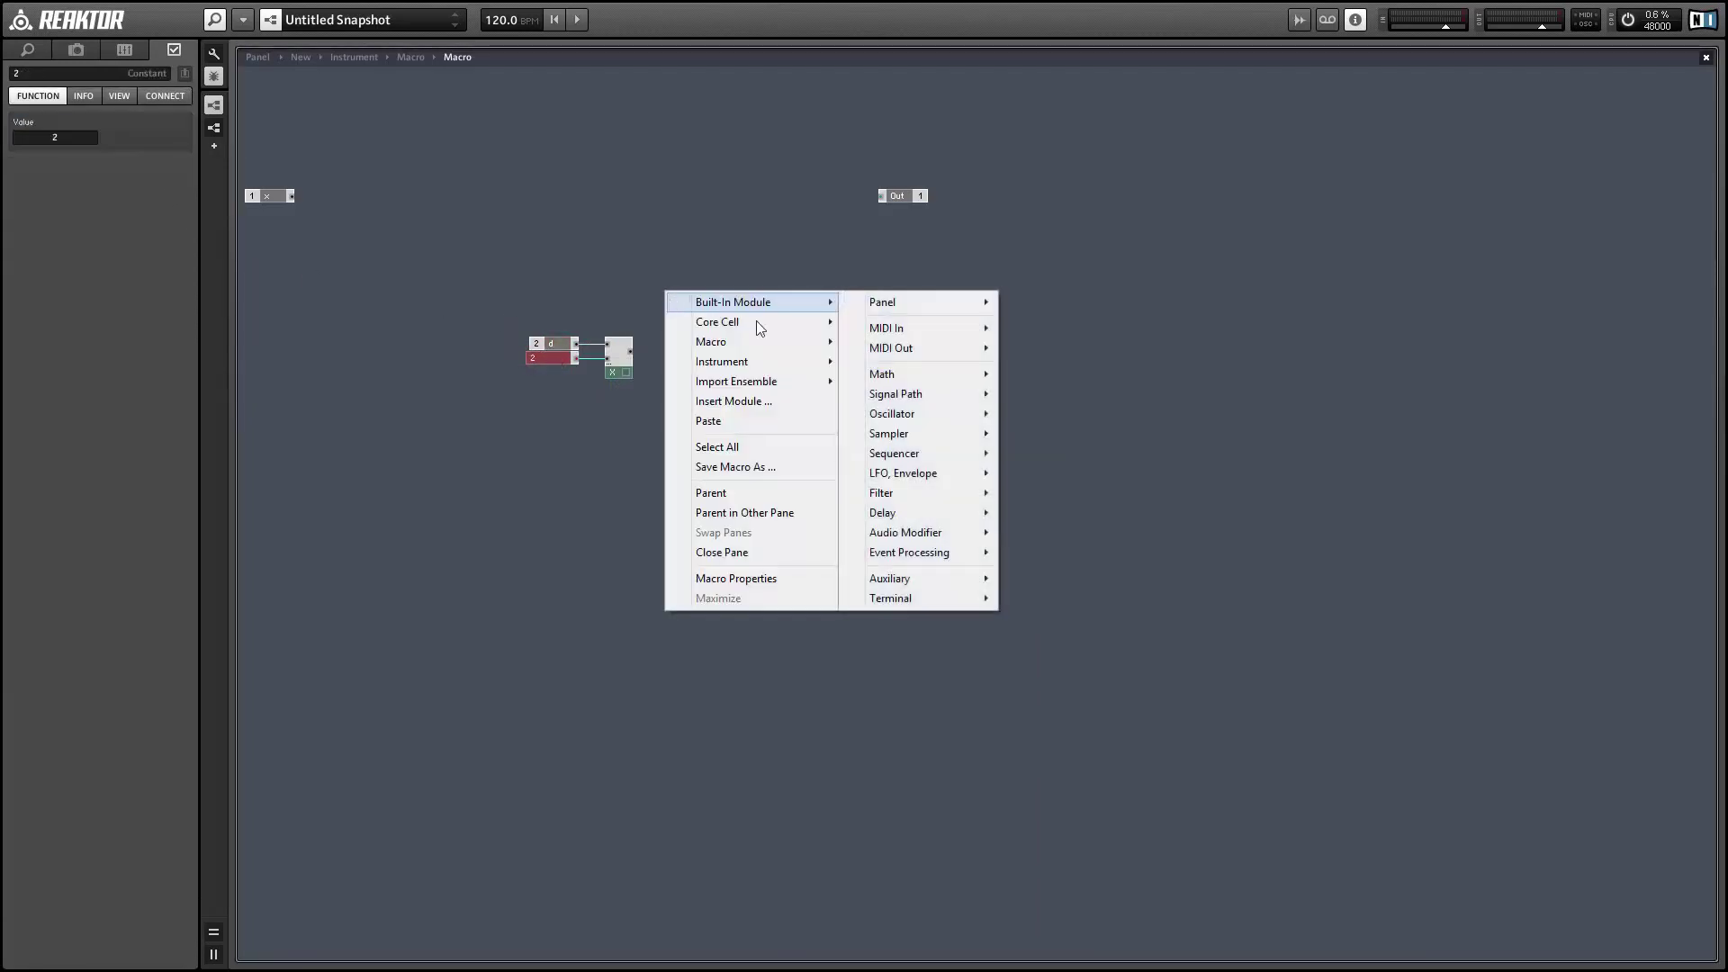
pyautogui.moveTo(886, 373)
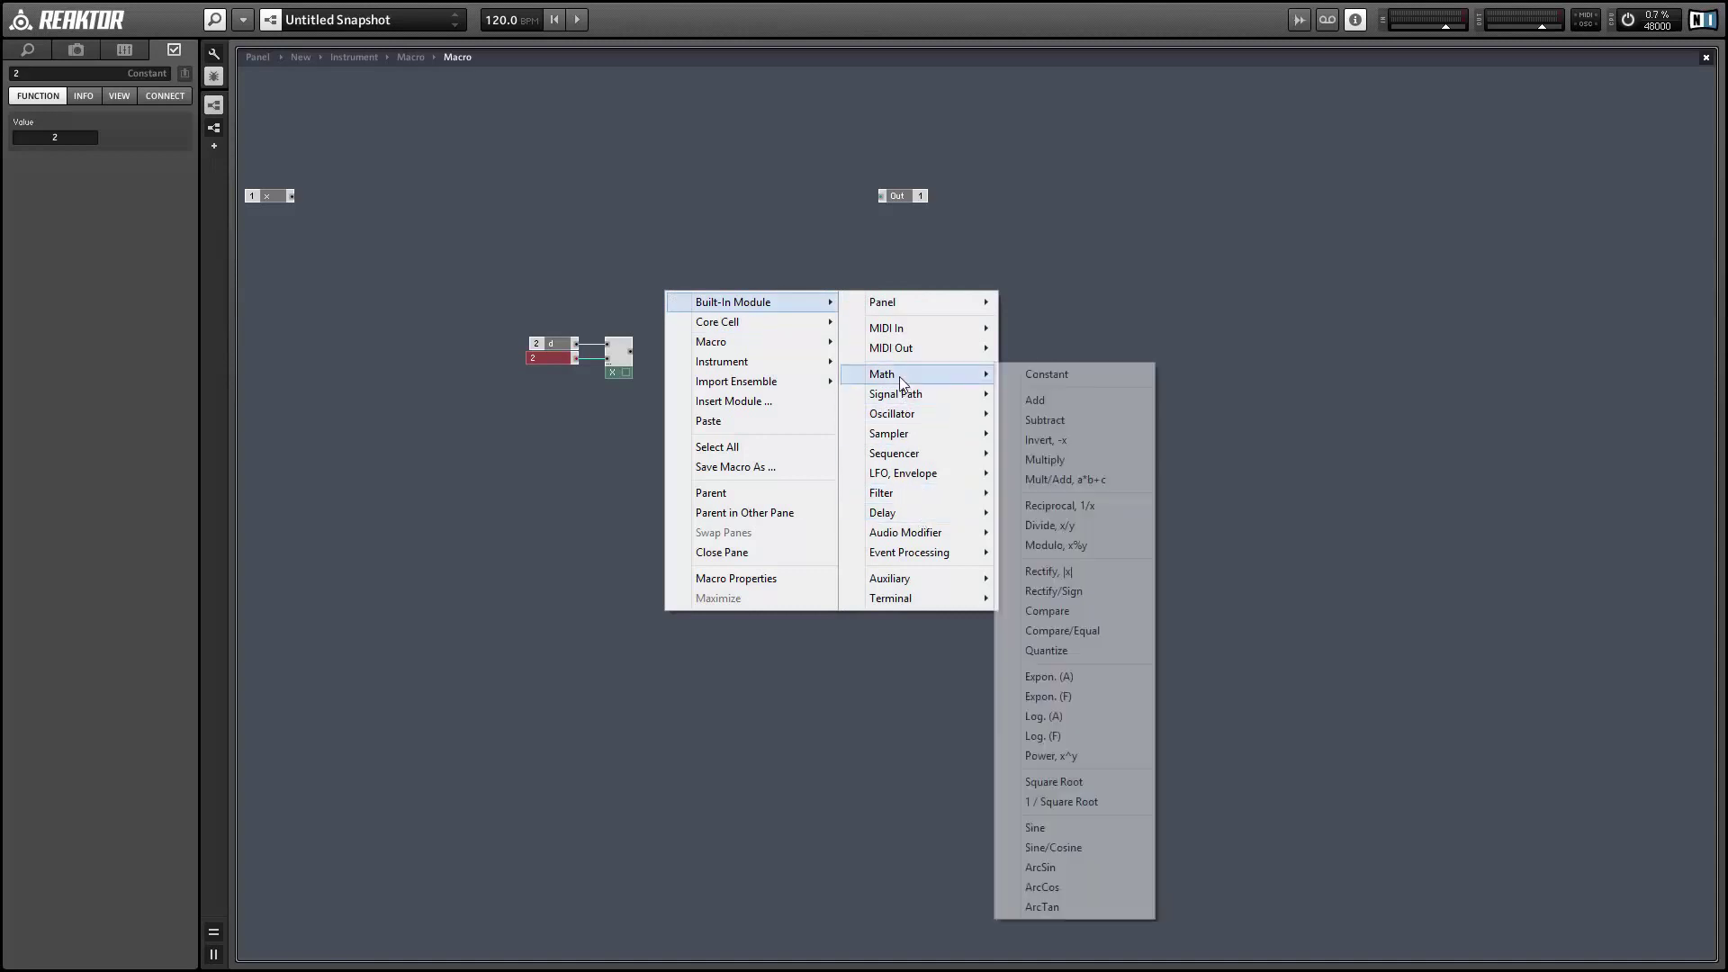
pyautogui.click(1100, 531)
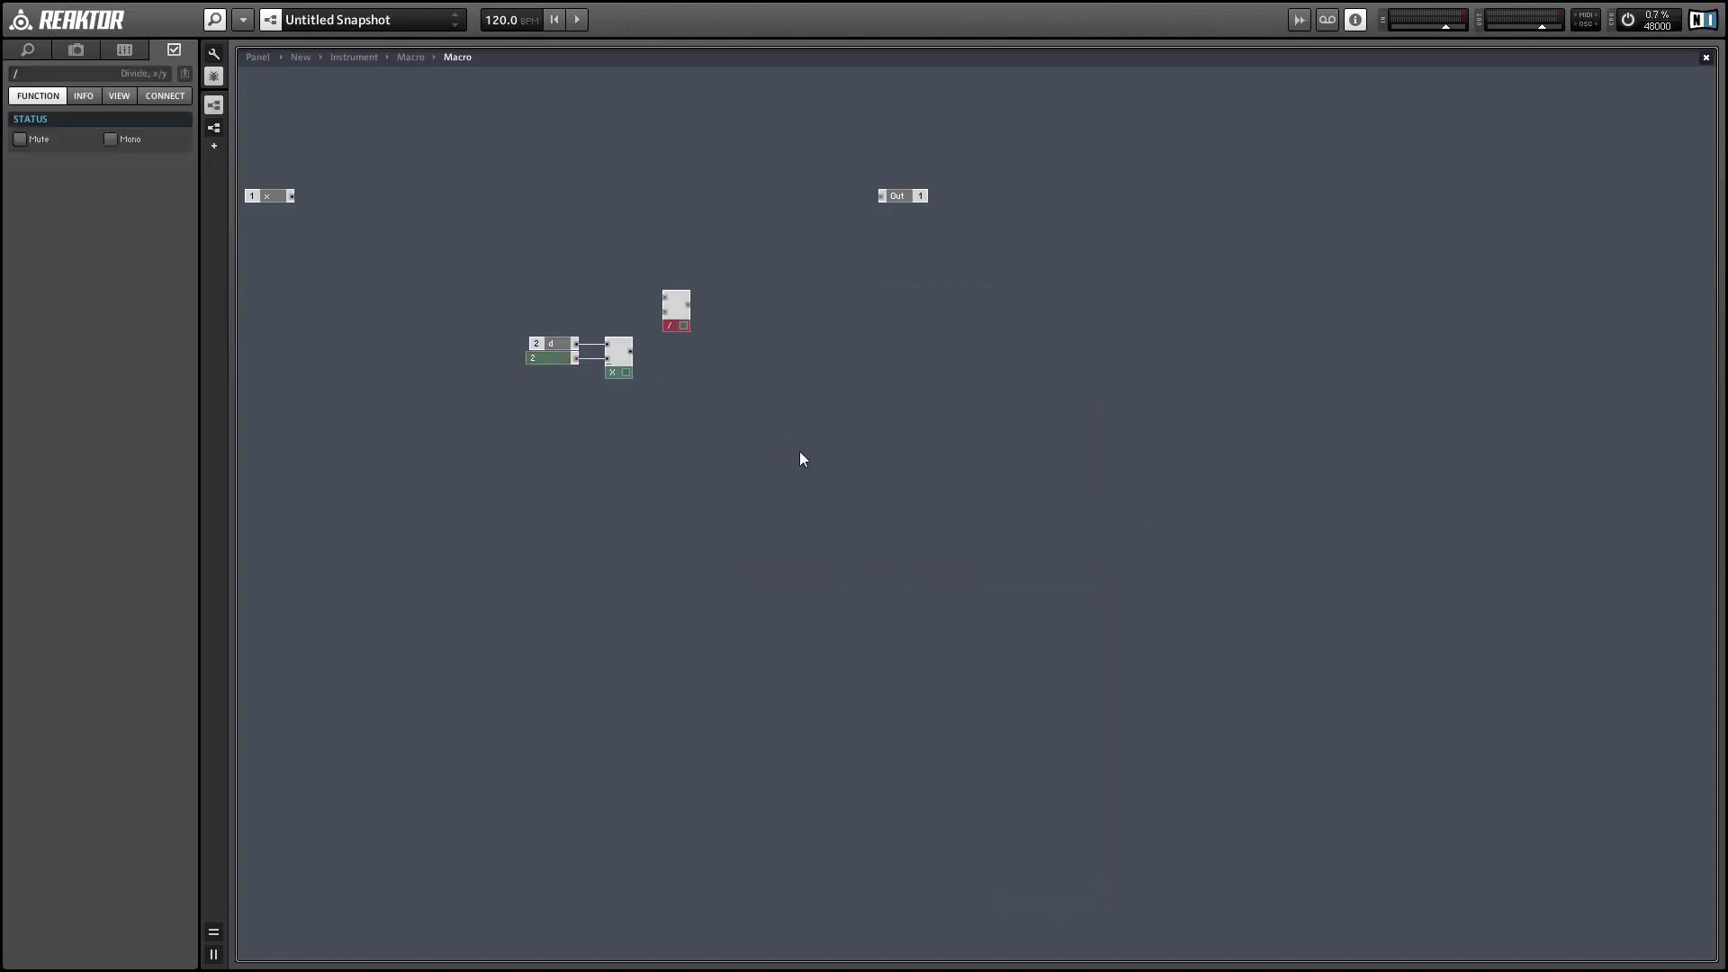
pyautogui.moveTo(671, 322); pyautogui.dragTo(796, 375)
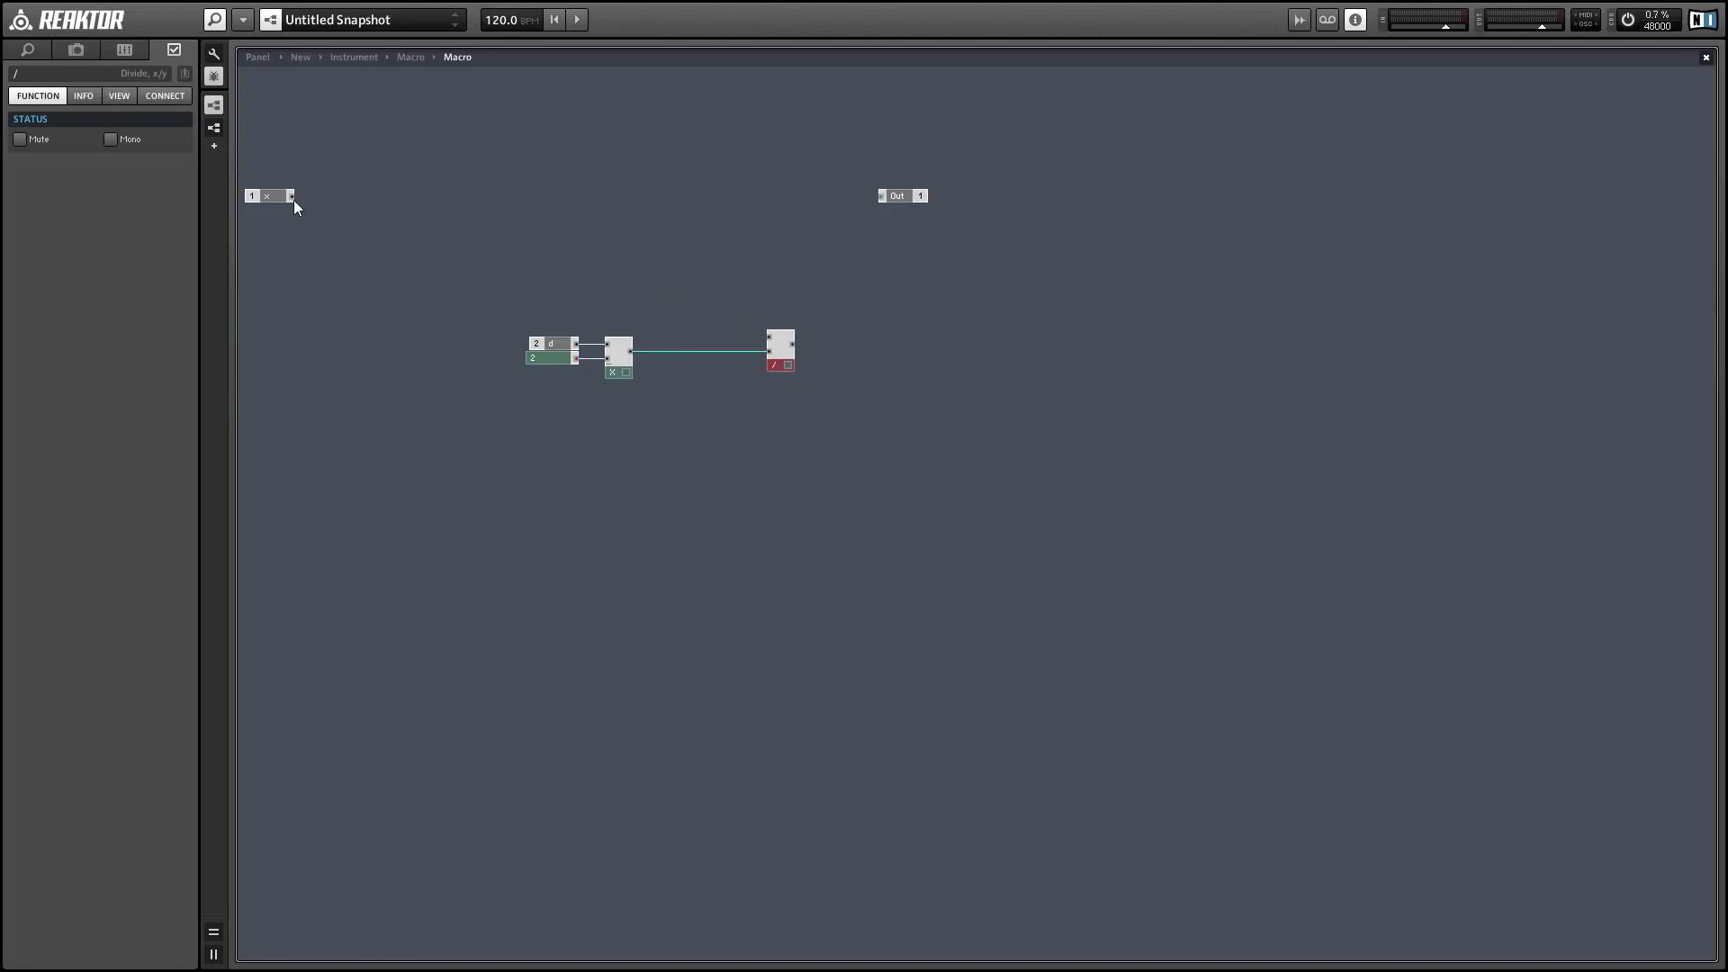
pyautogui.moveTo(291, 197); pyautogui.dragTo(769, 337)
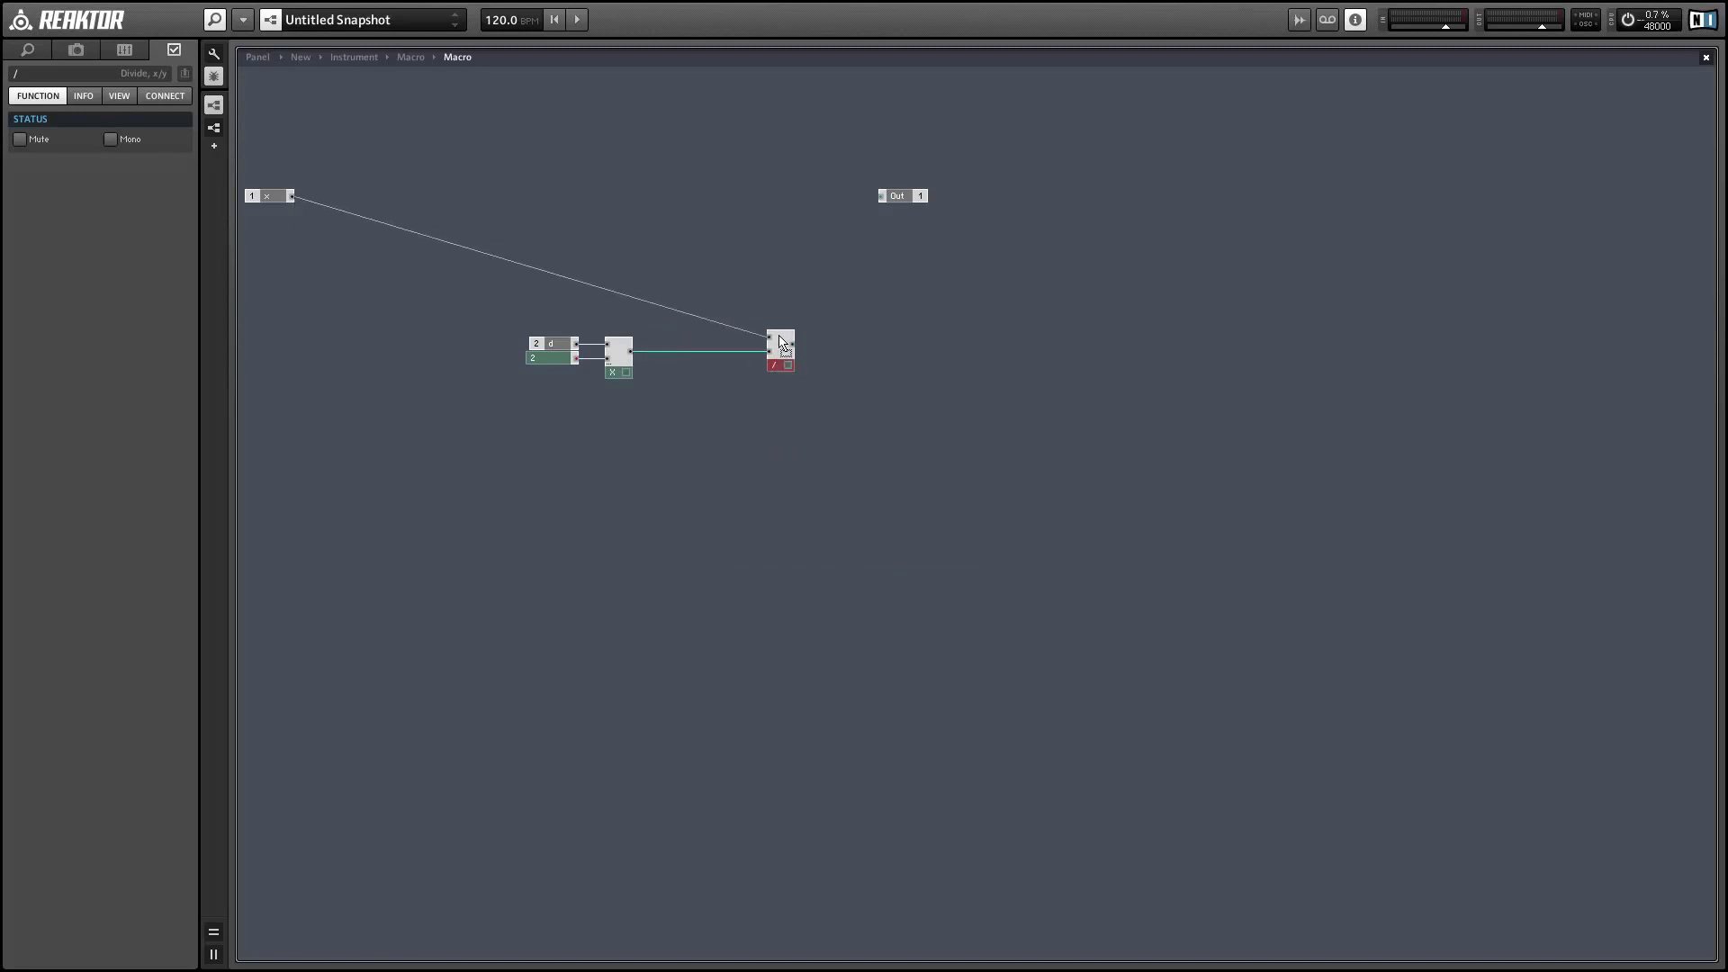
pyautogui.click(281, 198)
pyautogui.moveTo(281, 197)
pyautogui.mouseDown()
pyautogui.moveTo(721, 326)
pyautogui.moveTo(880, 196)
pyautogui.moveTo(853, 284)
pyautogui.mouseUp()
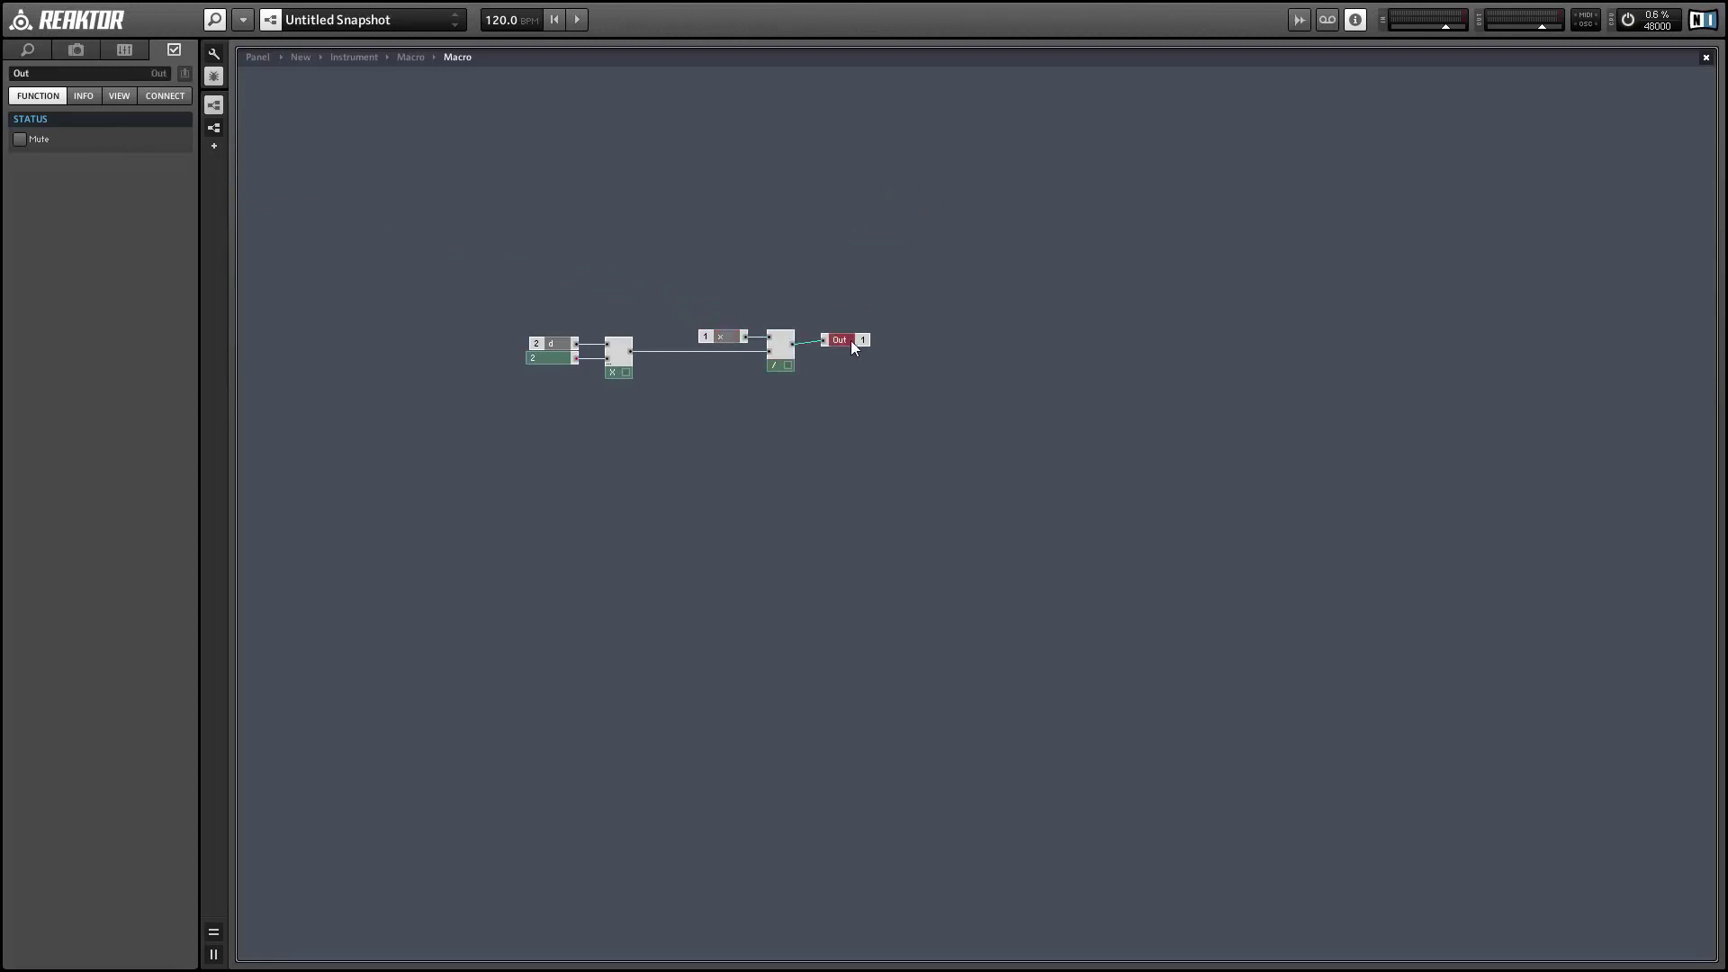
pyautogui.doubleClick(855, 450)
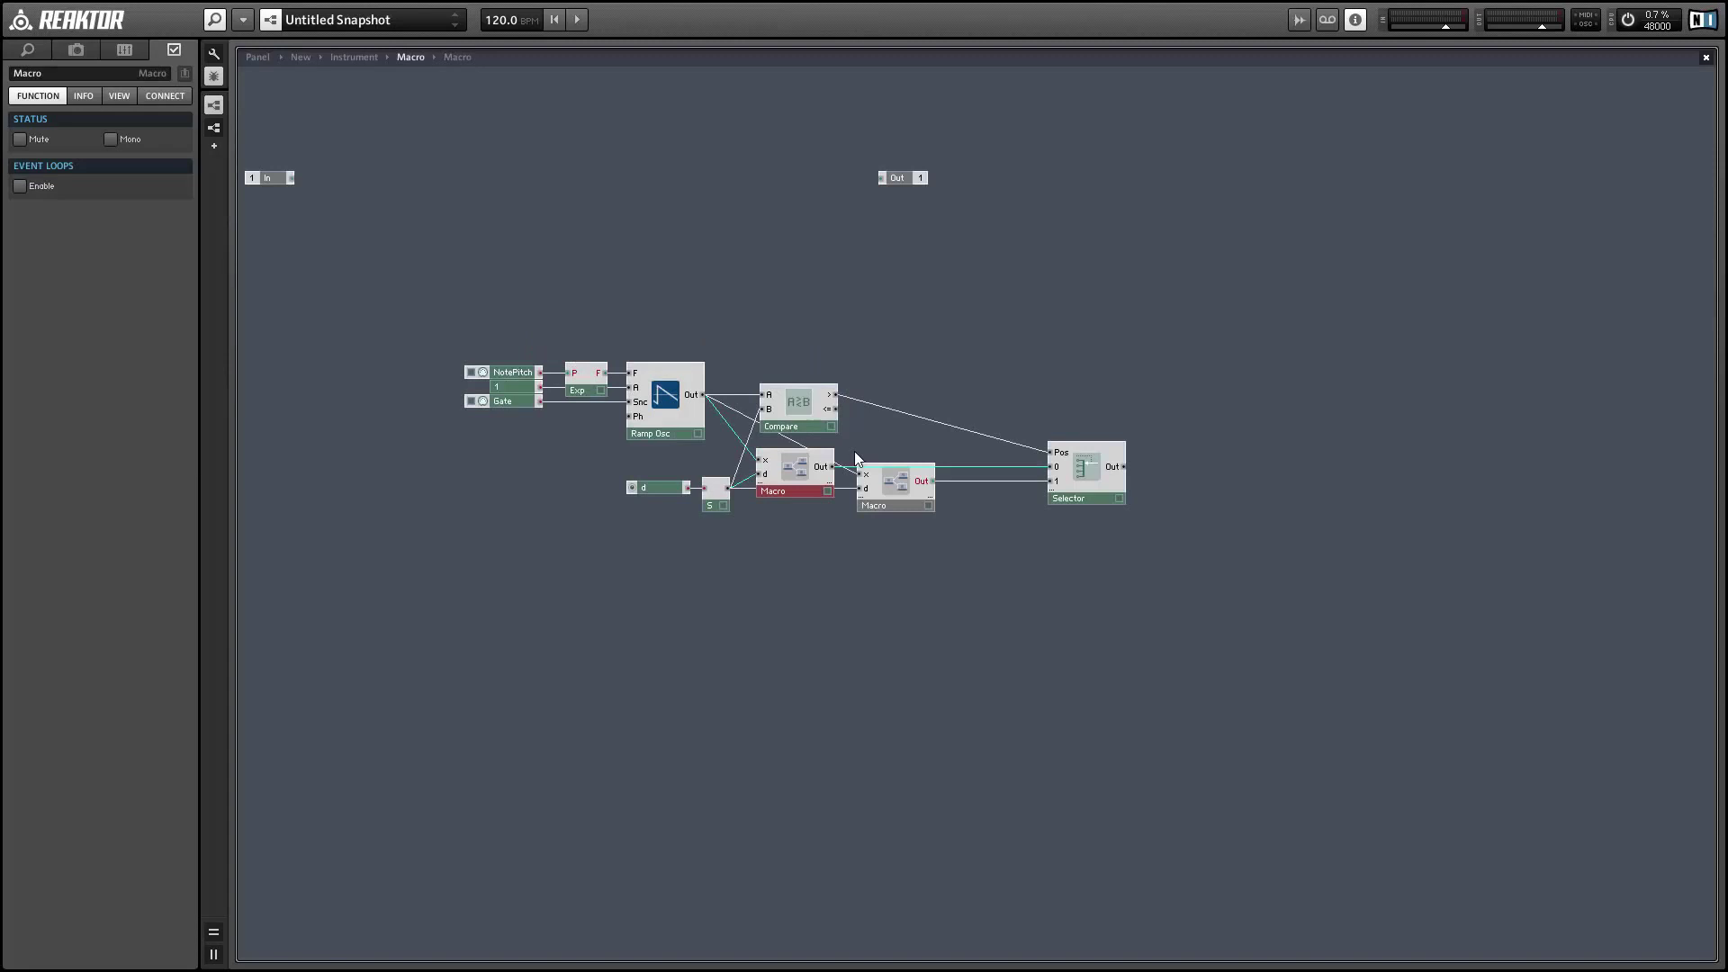
# Step: Open the second shaper macro and compute x minus d with a Subtract module
pyautogui.doubleClick(894, 480)
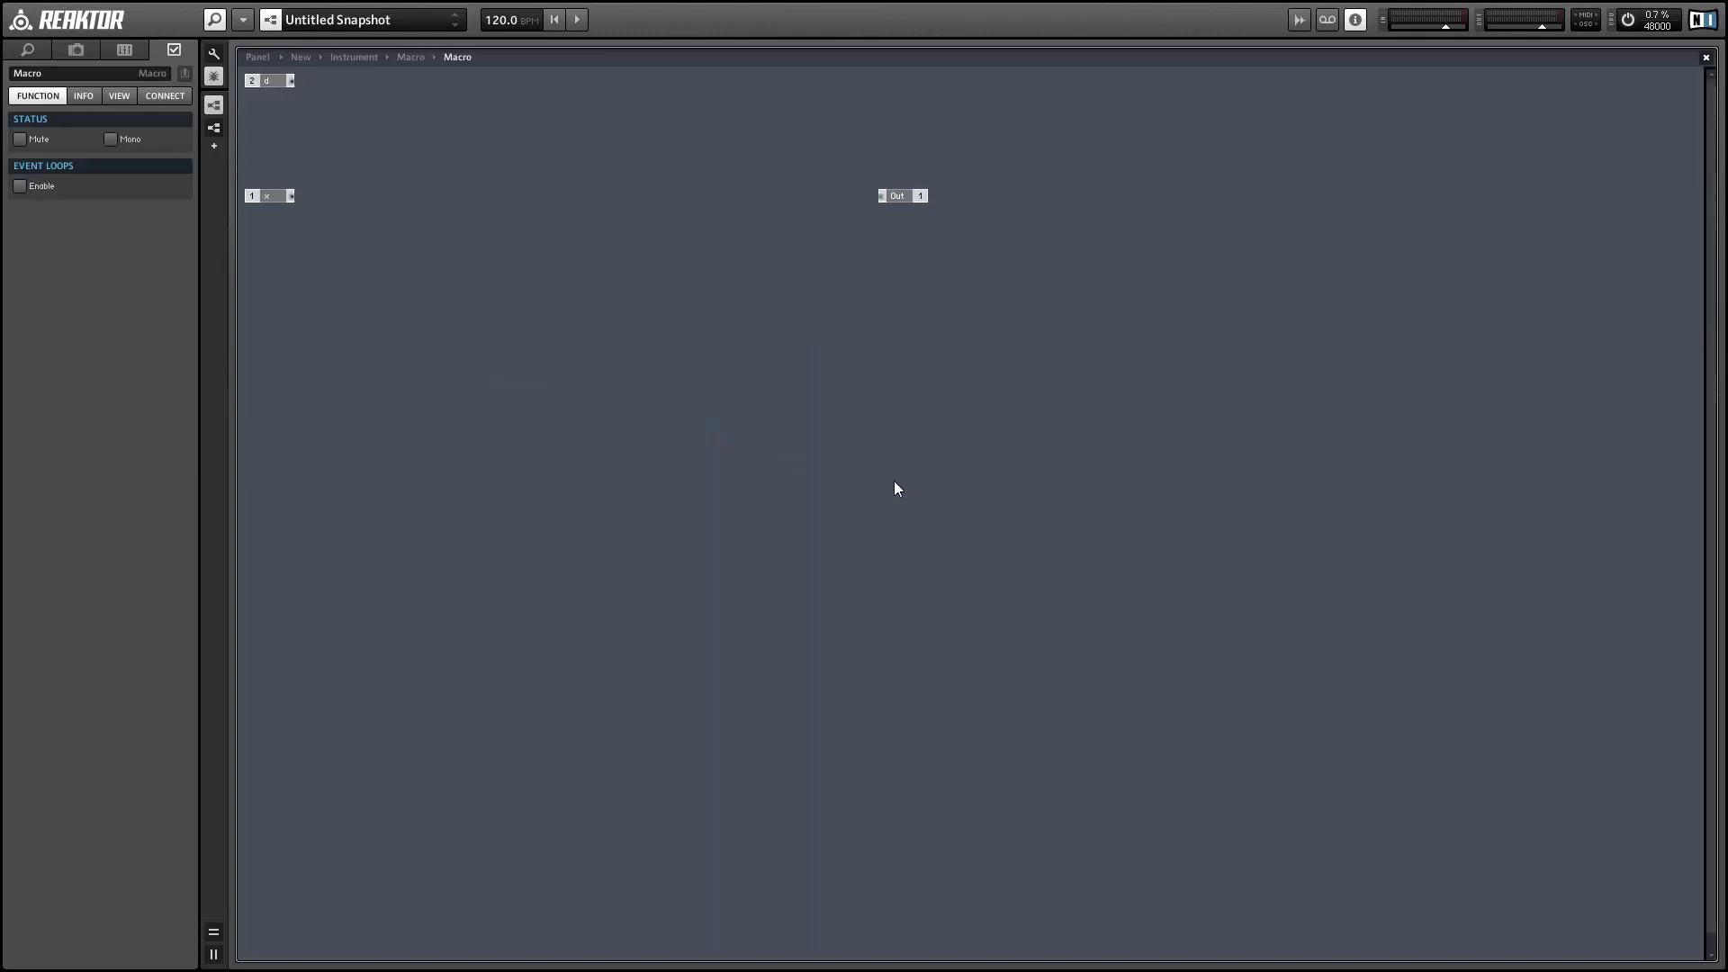
pyautogui.moveTo(266, 86); pyautogui.dragTo(281, 157)
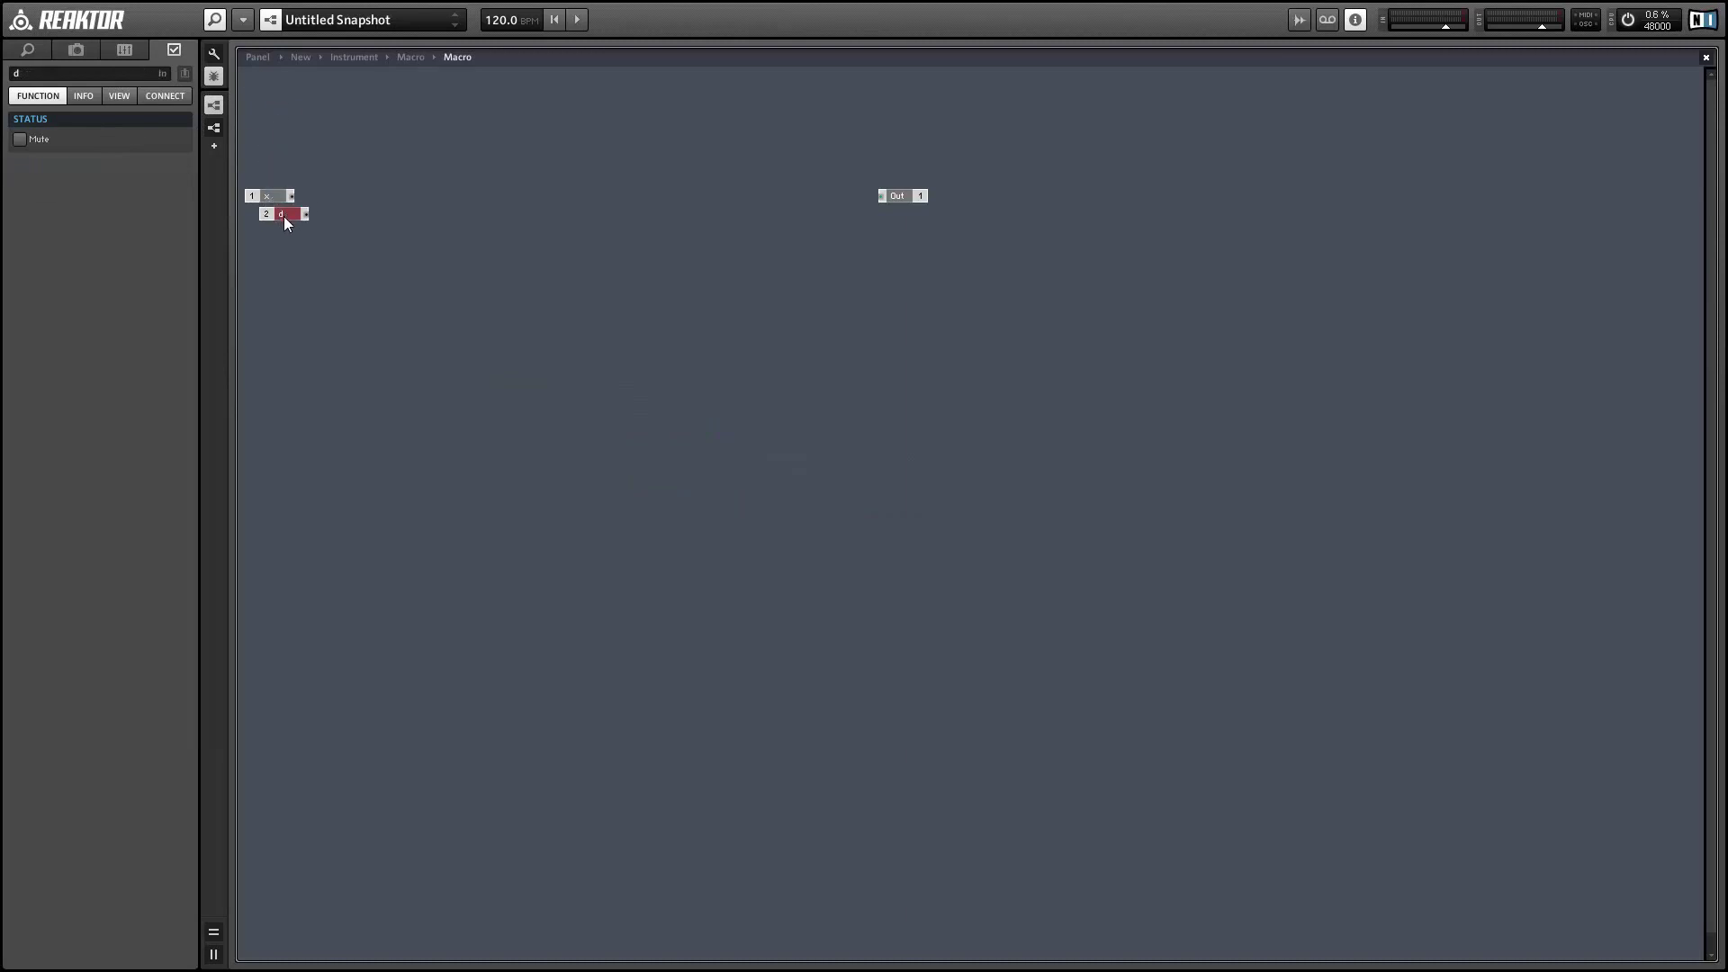
pyautogui.moveTo(309, 227); pyautogui.dragTo(520, 285)
pyautogui.click(592, 340)
pyautogui.rightClick(680, 234)
pyautogui.moveTo(700, 247)
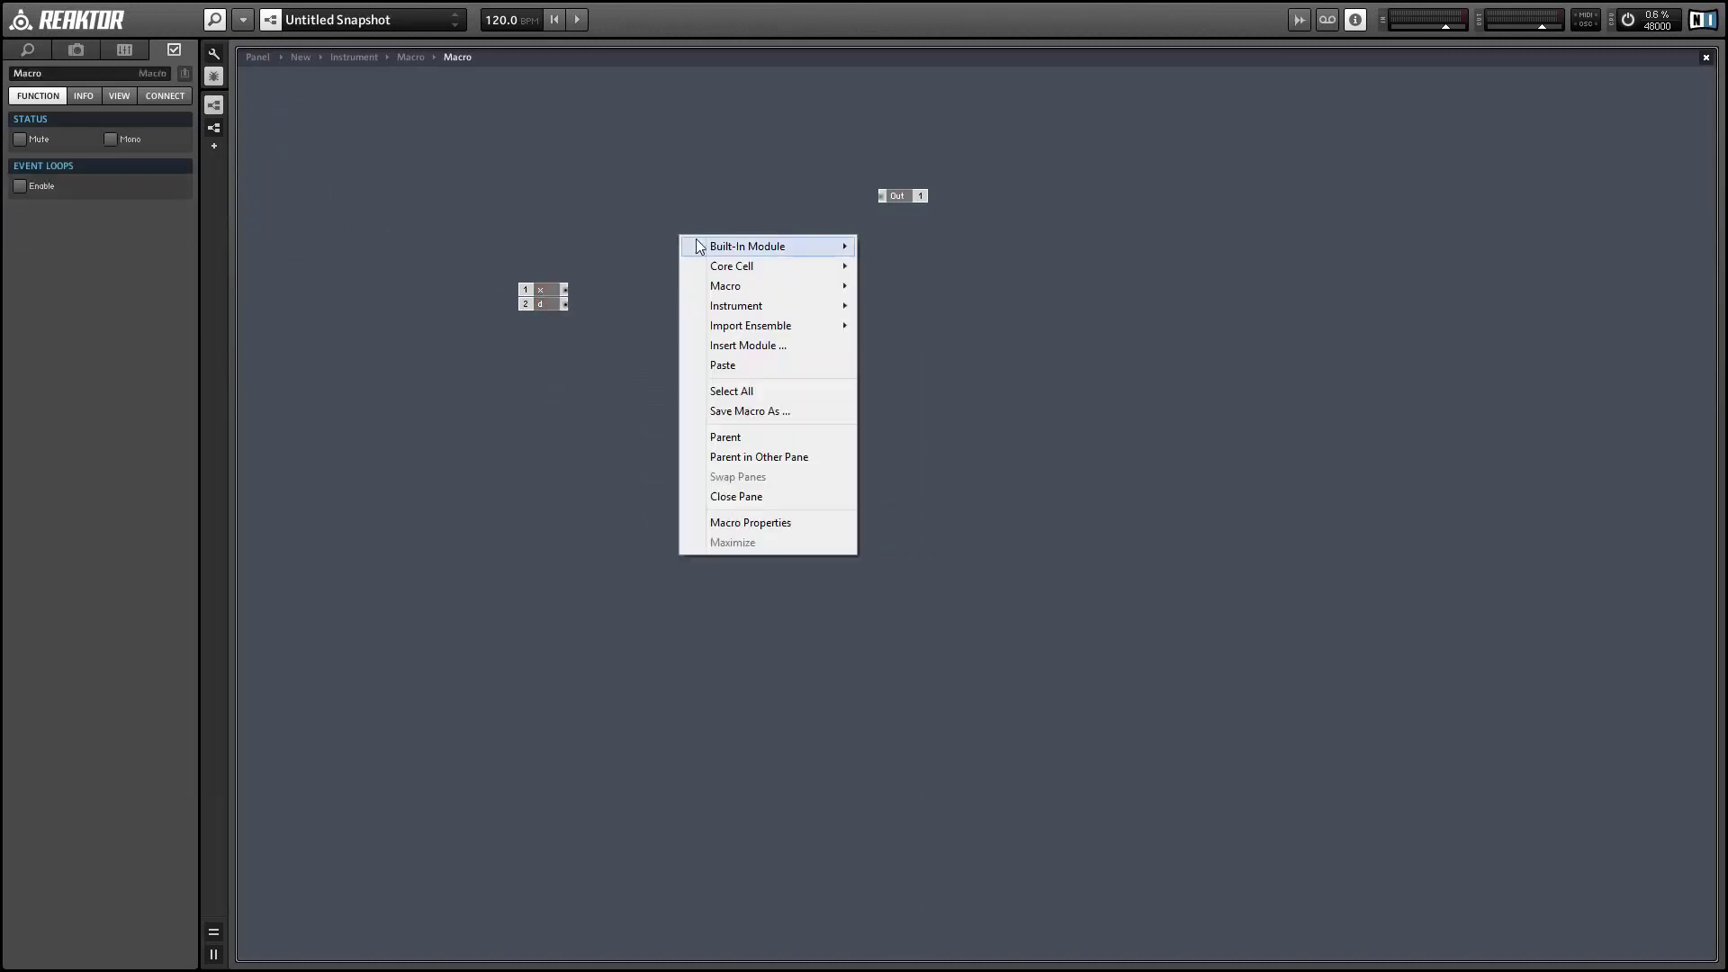
pyautogui.moveTo(966, 322)
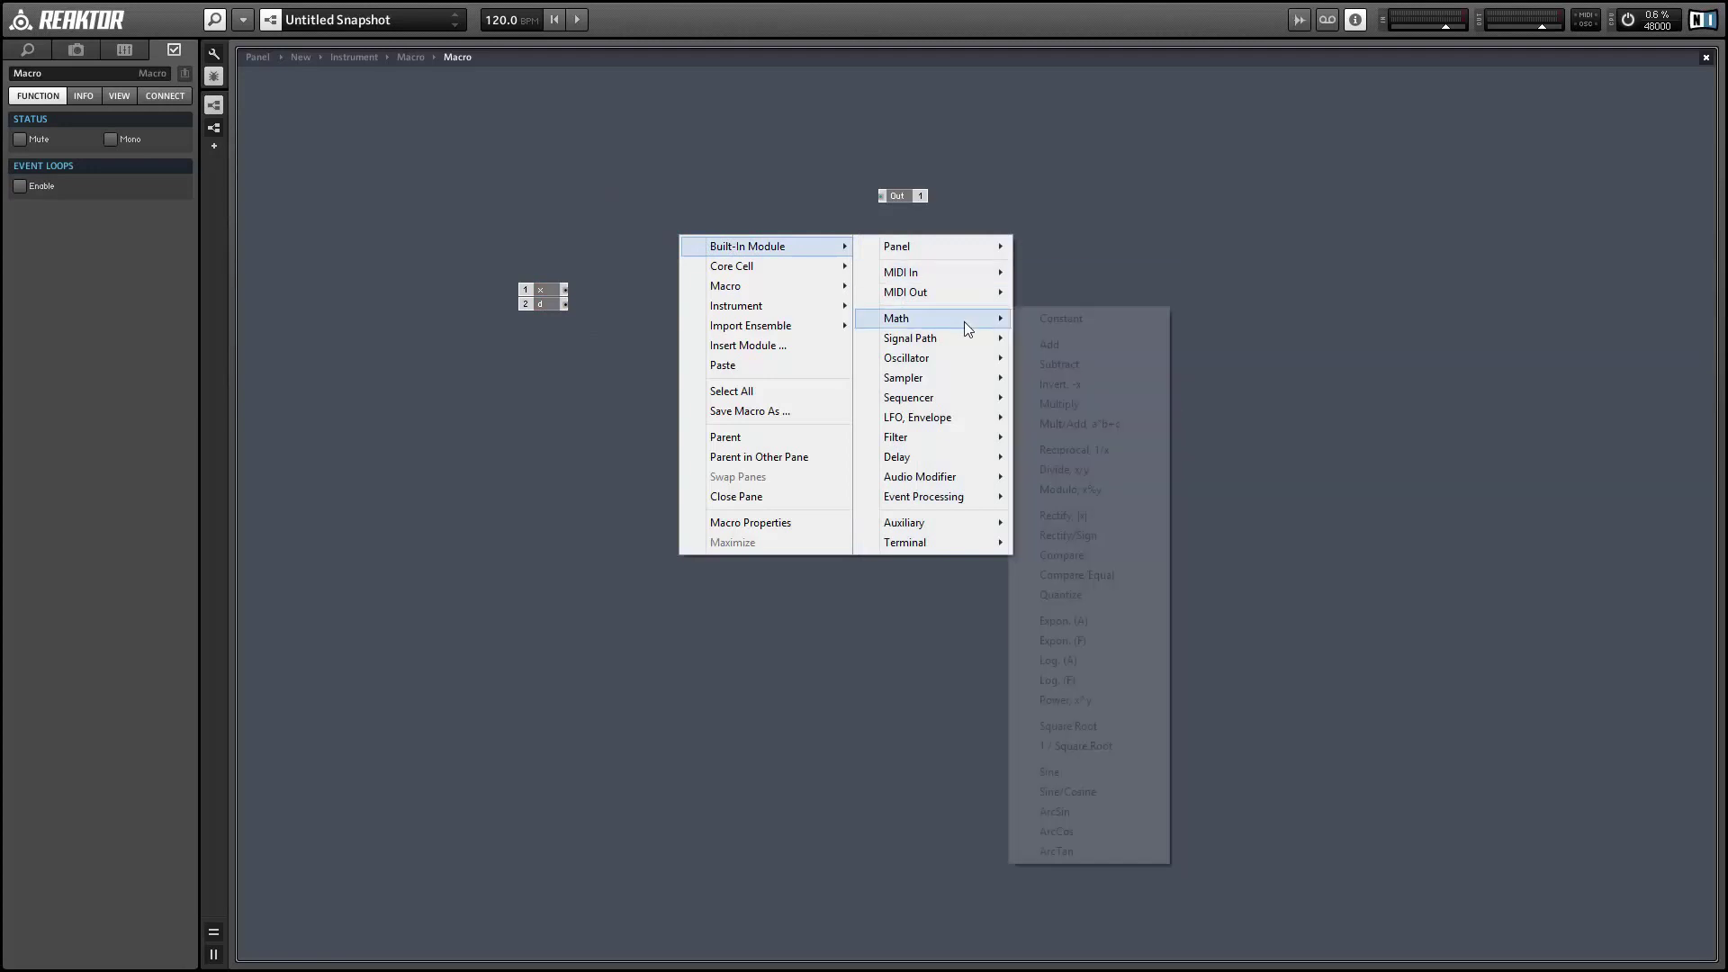
pyautogui.click(1080, 363)
pyautogui.moveTo(567, 294); pyautogui.dragTo(677, 248)
pyautogui.moveTo(580, 286); pyautogui.dragTo(566, 291)
pyautogui.moveTo(662, 267); pyautogui.dragTo(640, 306)
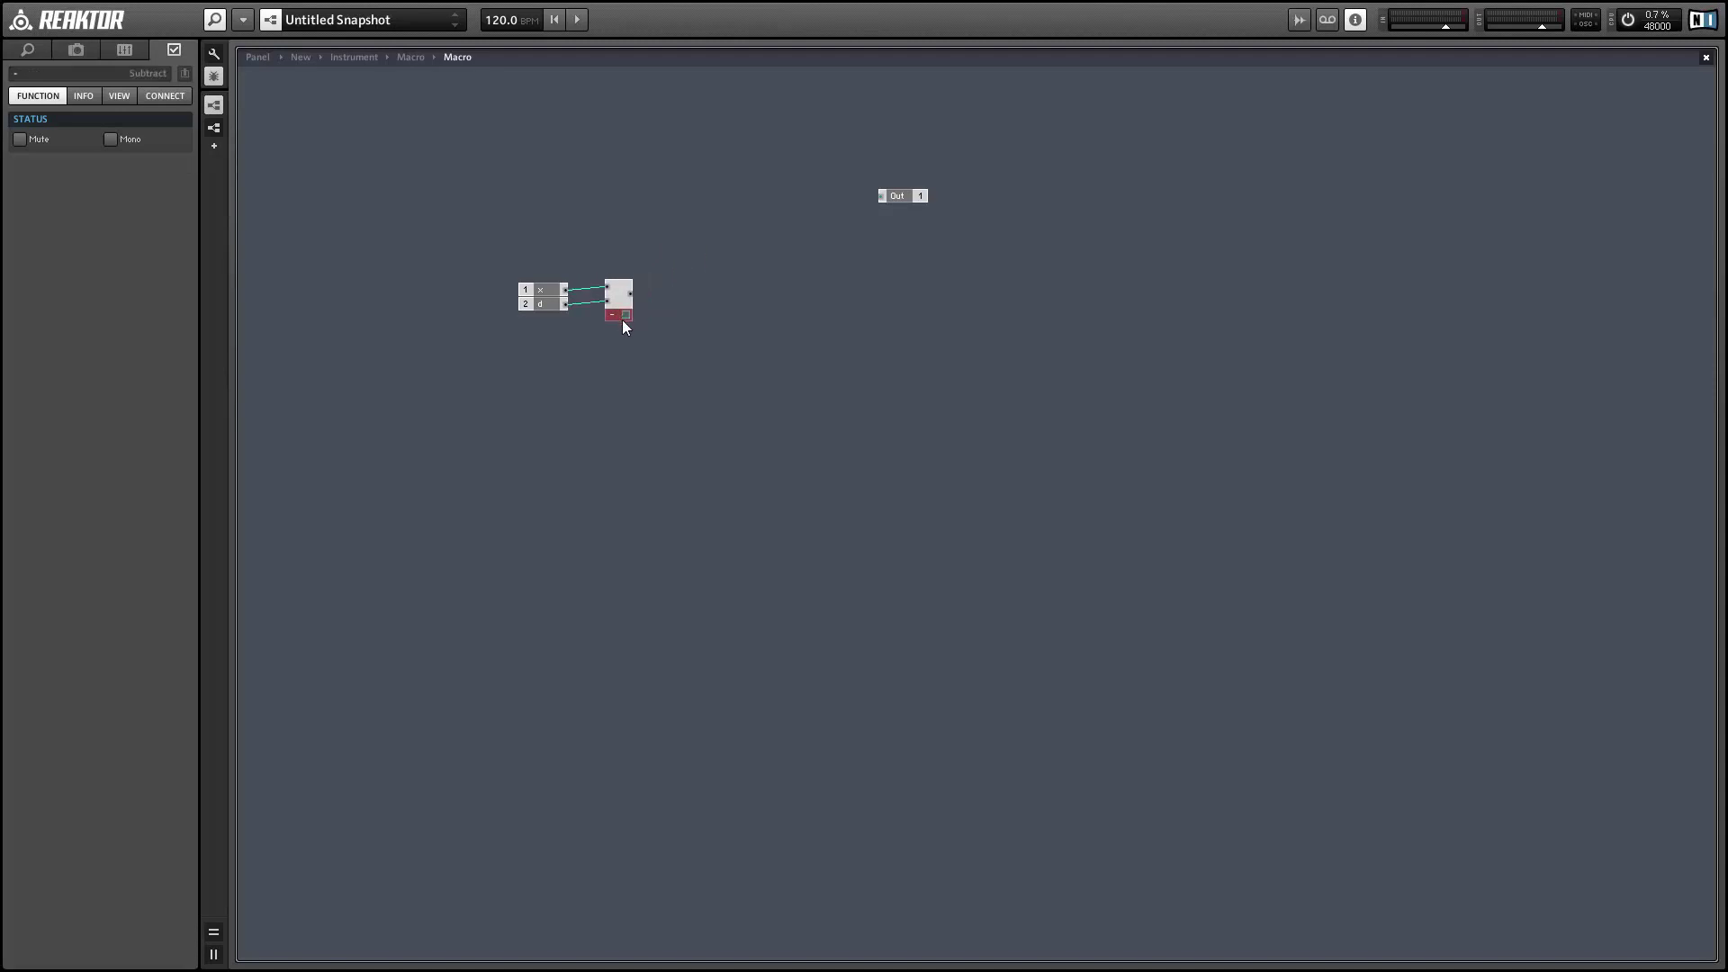
# Step: Add a Divide module taking the x minus d result as its numerator
pyautogui.rightClick(691, 257)
pyautogui.moveTo(711, 265)
pyautogui.moveTo(944, 343)
pyautogui.click(1115, 488)
pyautogui.moveTo(631, 300); pyautogui.dragTo(619, 349)
# Step: Build 1 minus d with a constant 1 and wire it into the Divide's lower input
pyautogui.click(619, 321)
pyautogui.rightClick(609, 333)
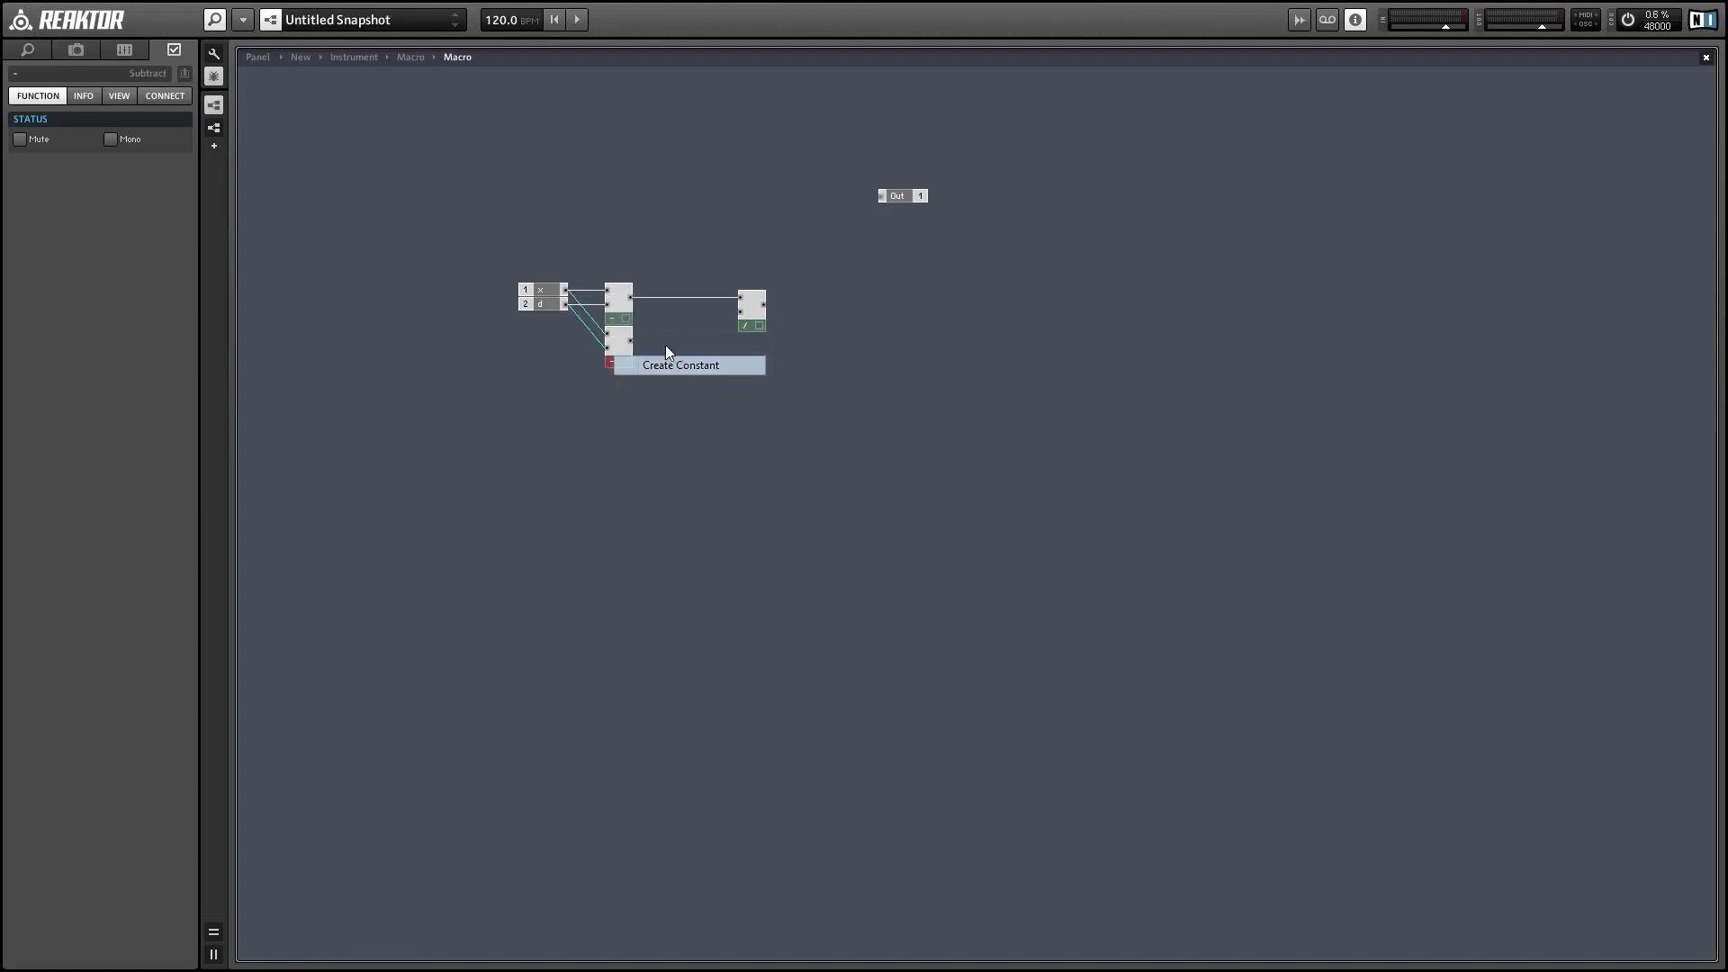
pyautogui.click(673, 365)
pyautogui.moveTo(729, 322); pyautogui.dragTo(674, 328)
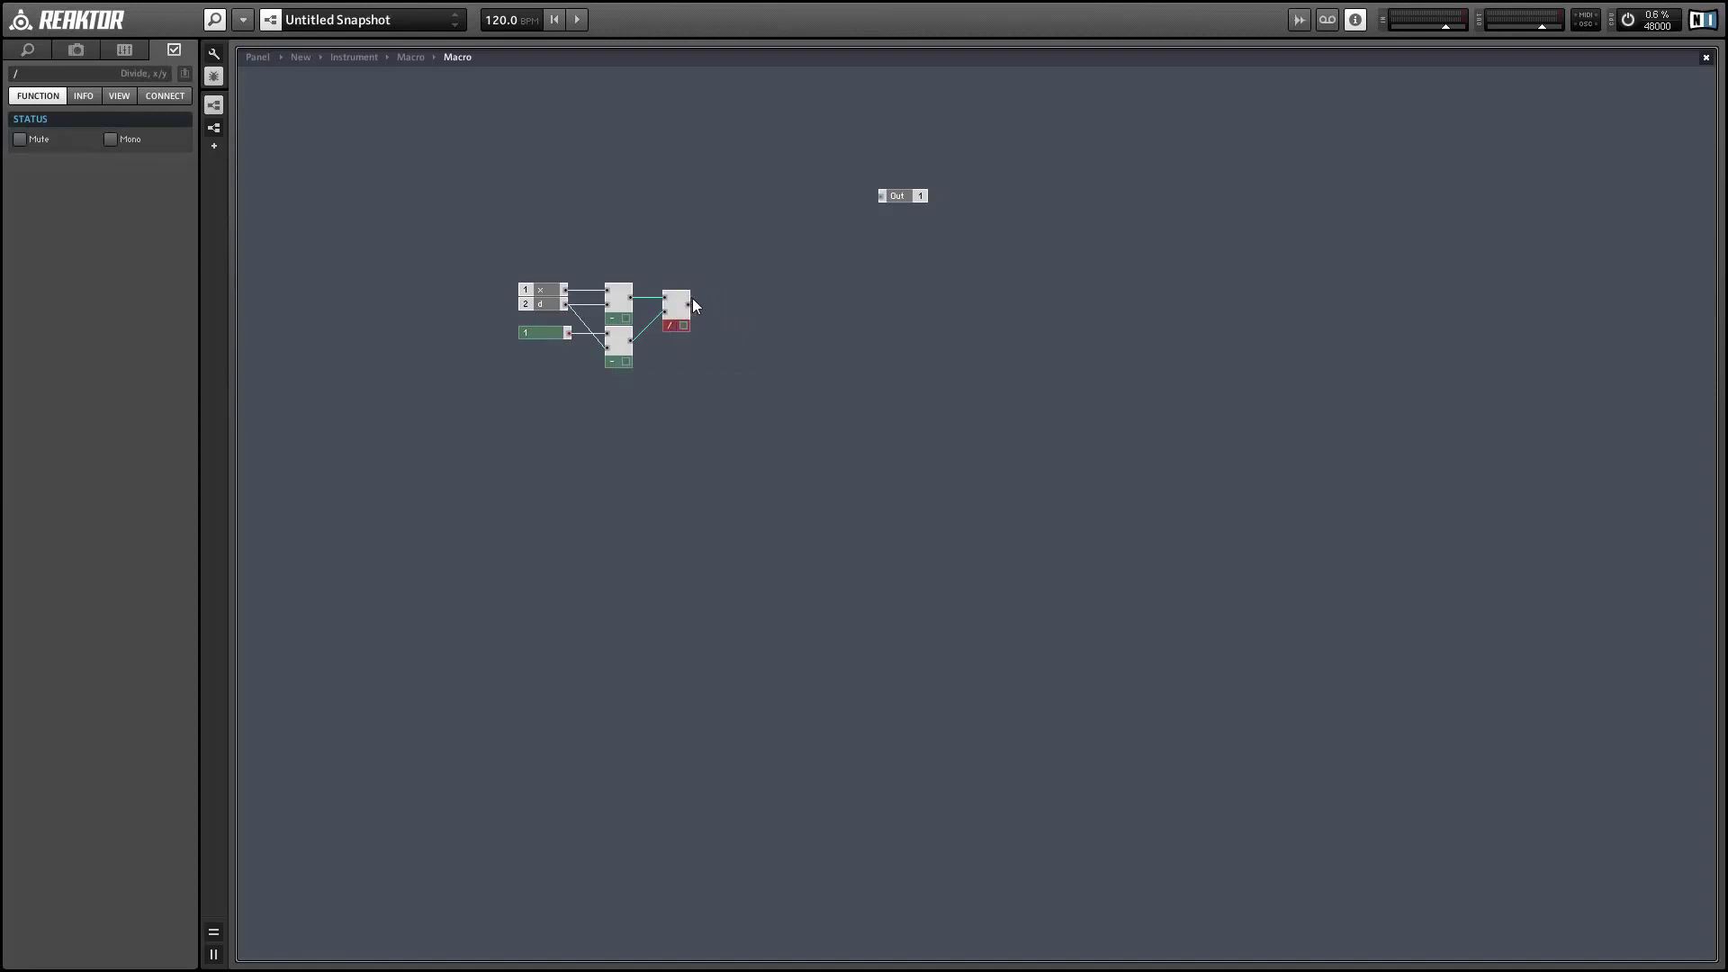
# Step: Insert an Add module fed by the Divide result, with a constant 1 on its second input
pyautogui.rightClick(801, 293)
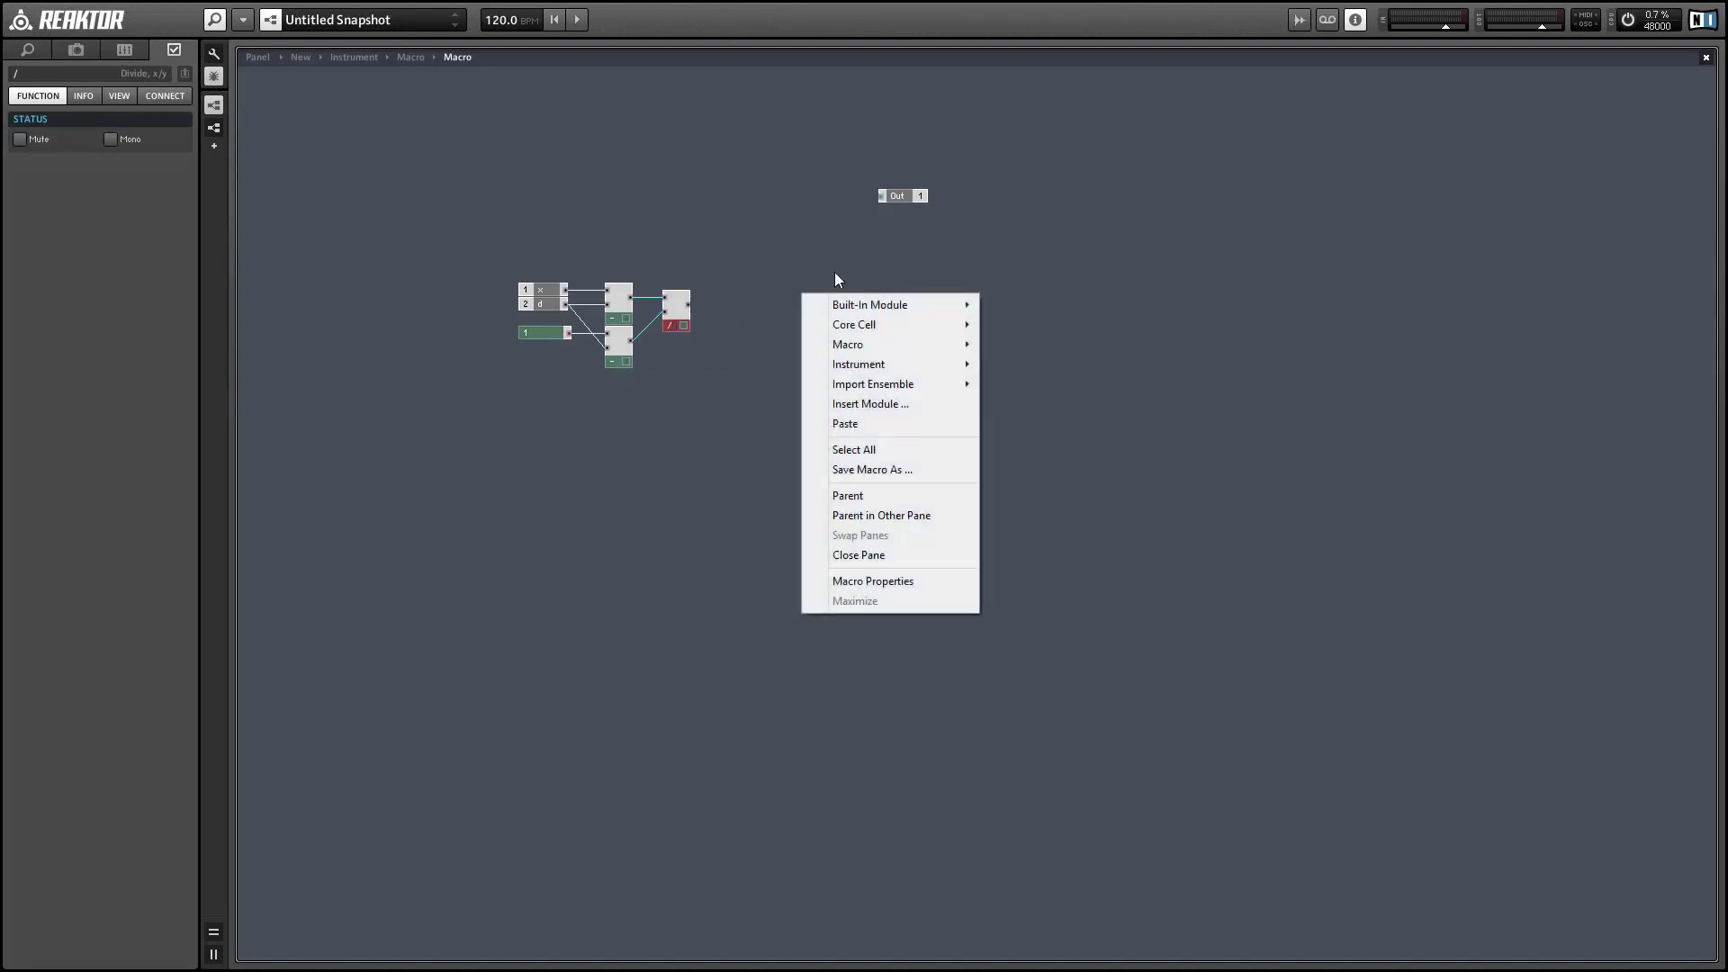
pyautogui.moveTo(899, 304)
pyautogui.moveTo(1034, 381)
pyautogui.click(1170, 402)
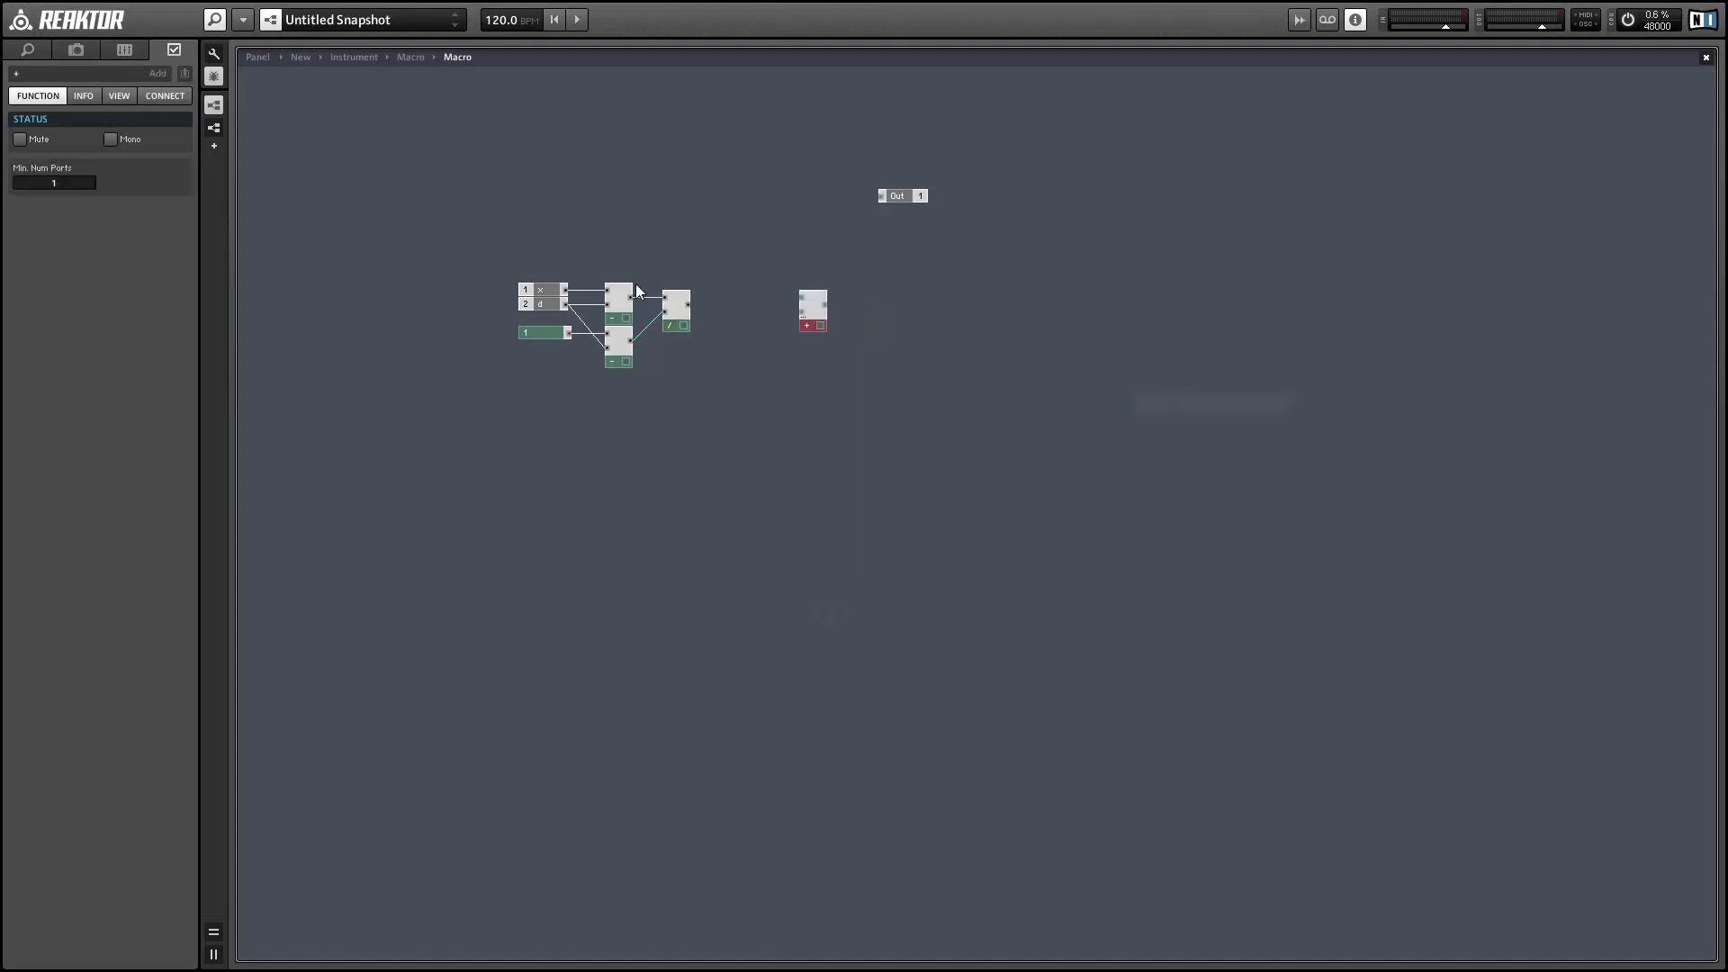
pyautogui.moveTo(688, 304); pyautogui.dragTo(818, 333)
pyautogui.rightClick(802, 322)
pyautogui.click(872, 355)
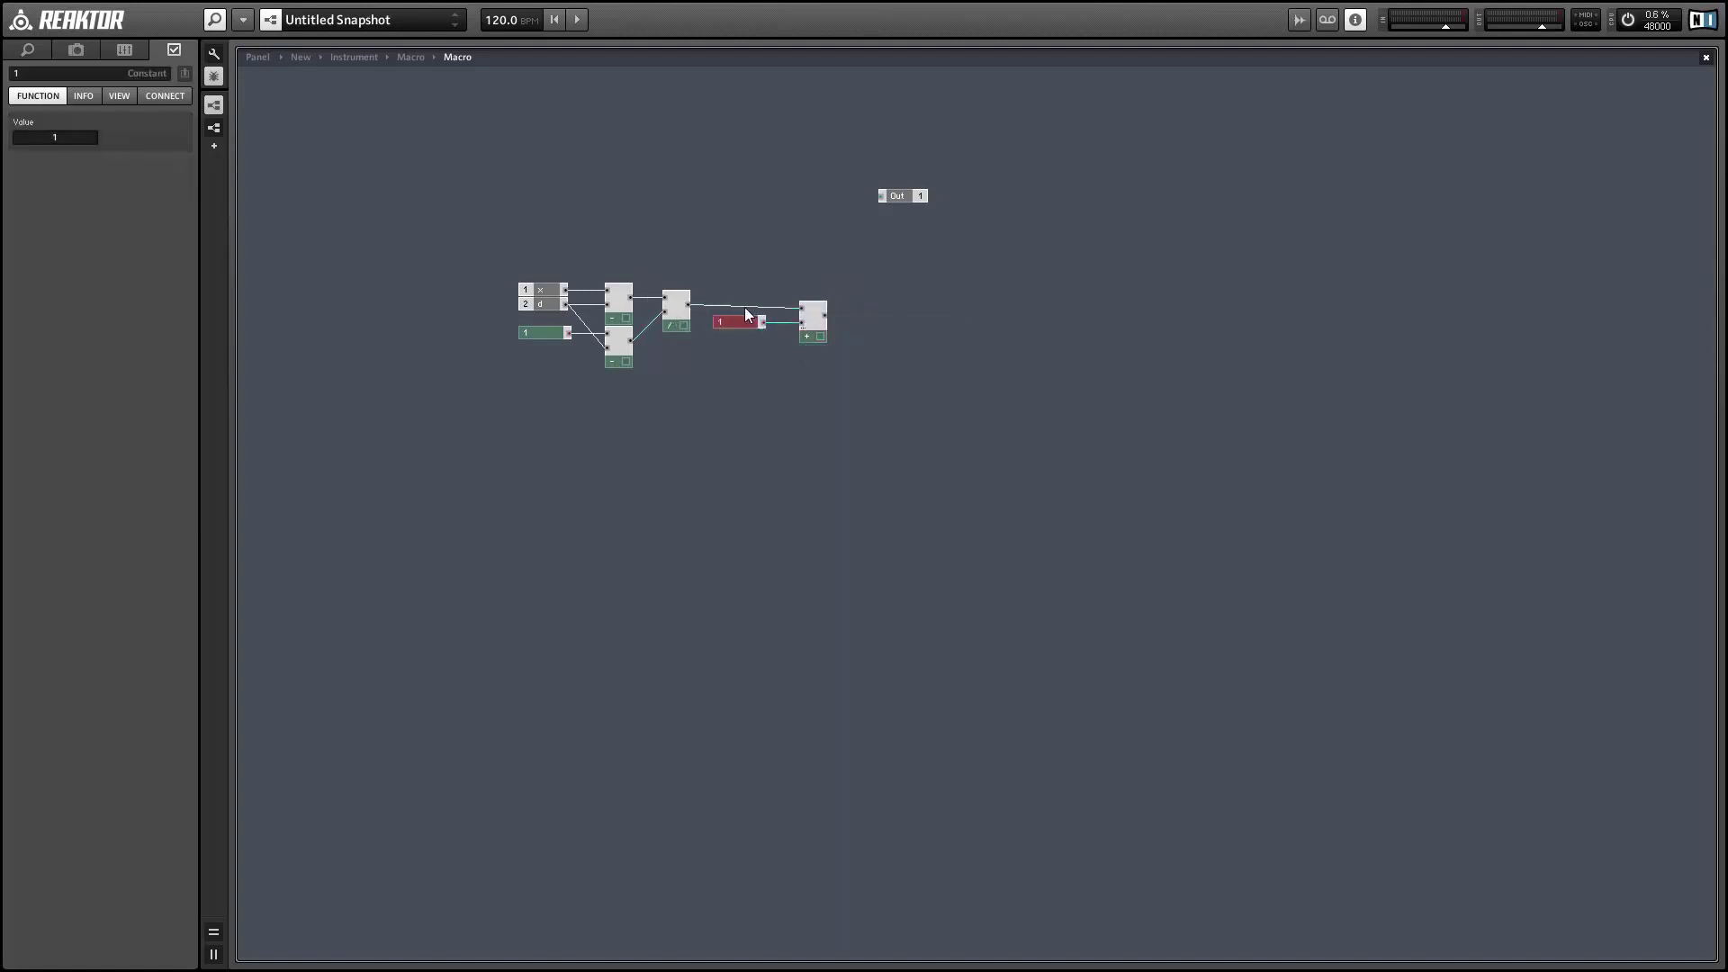
pyautogui.moveTo(813, 336); pyautogui.dragTo(780, 333)
pyautogui.click(798, 345)
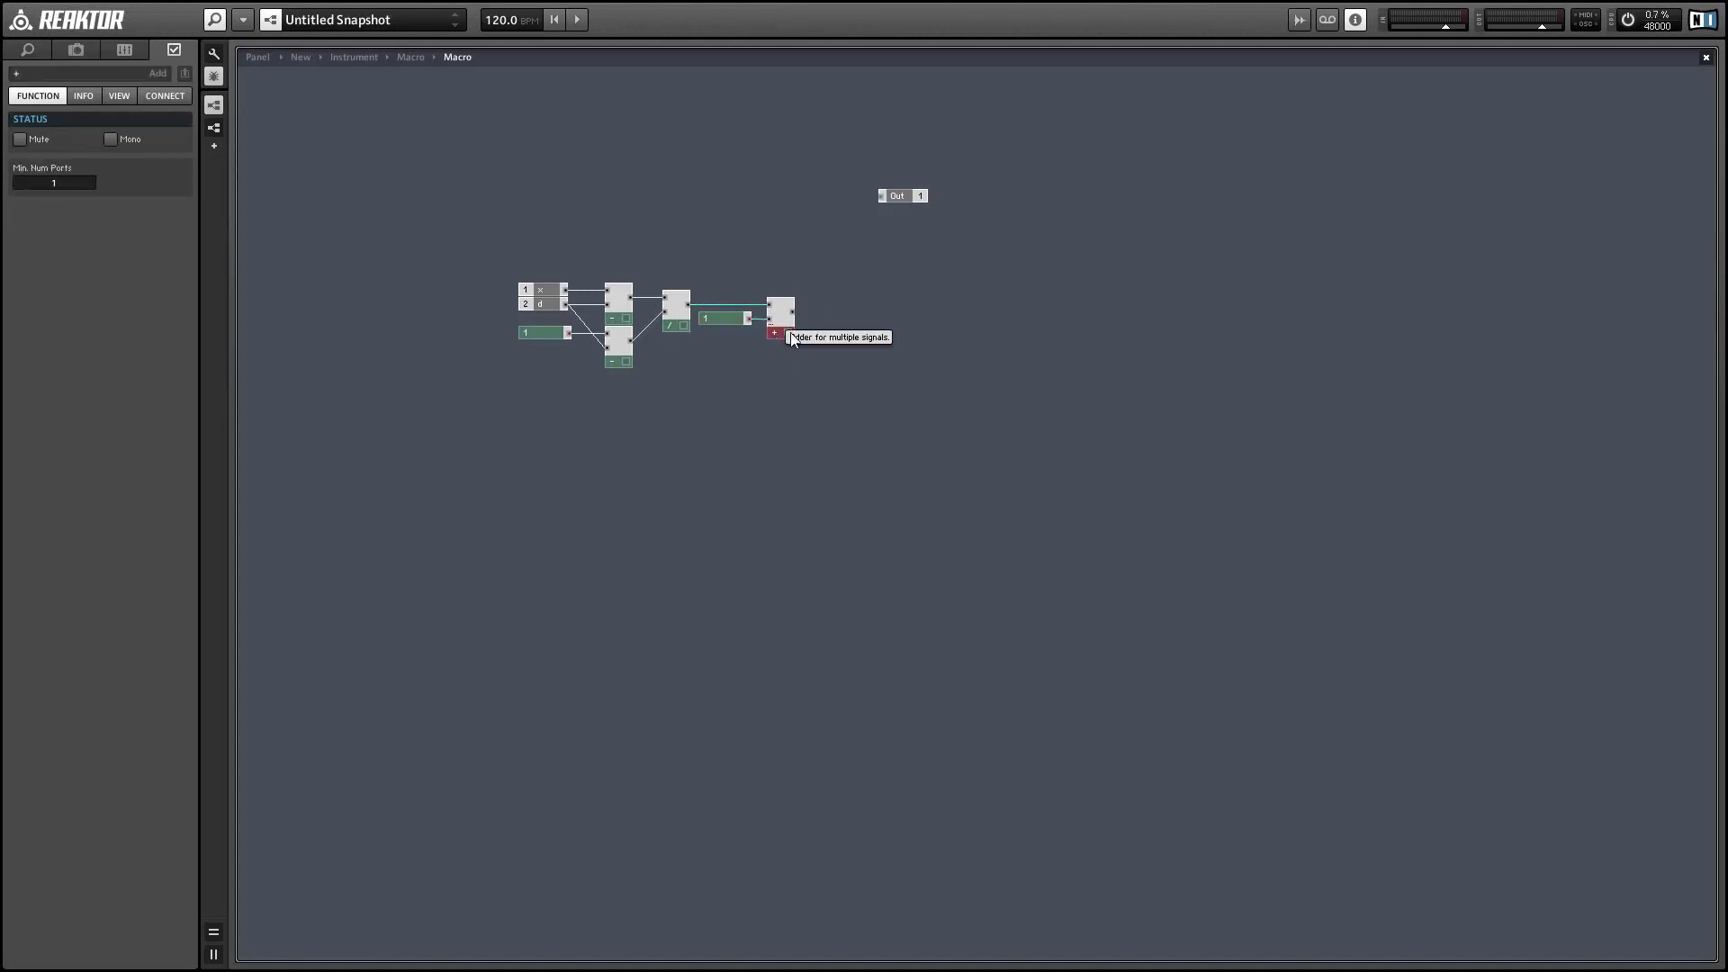
# Step: Multiply the Add output by a 0.5 constant and connect the result to the Out port
pyautogui.rightClick(877, 263)
pyautogui.moveTo(897, 280)
pyautogui.moveTo(1131, 347)
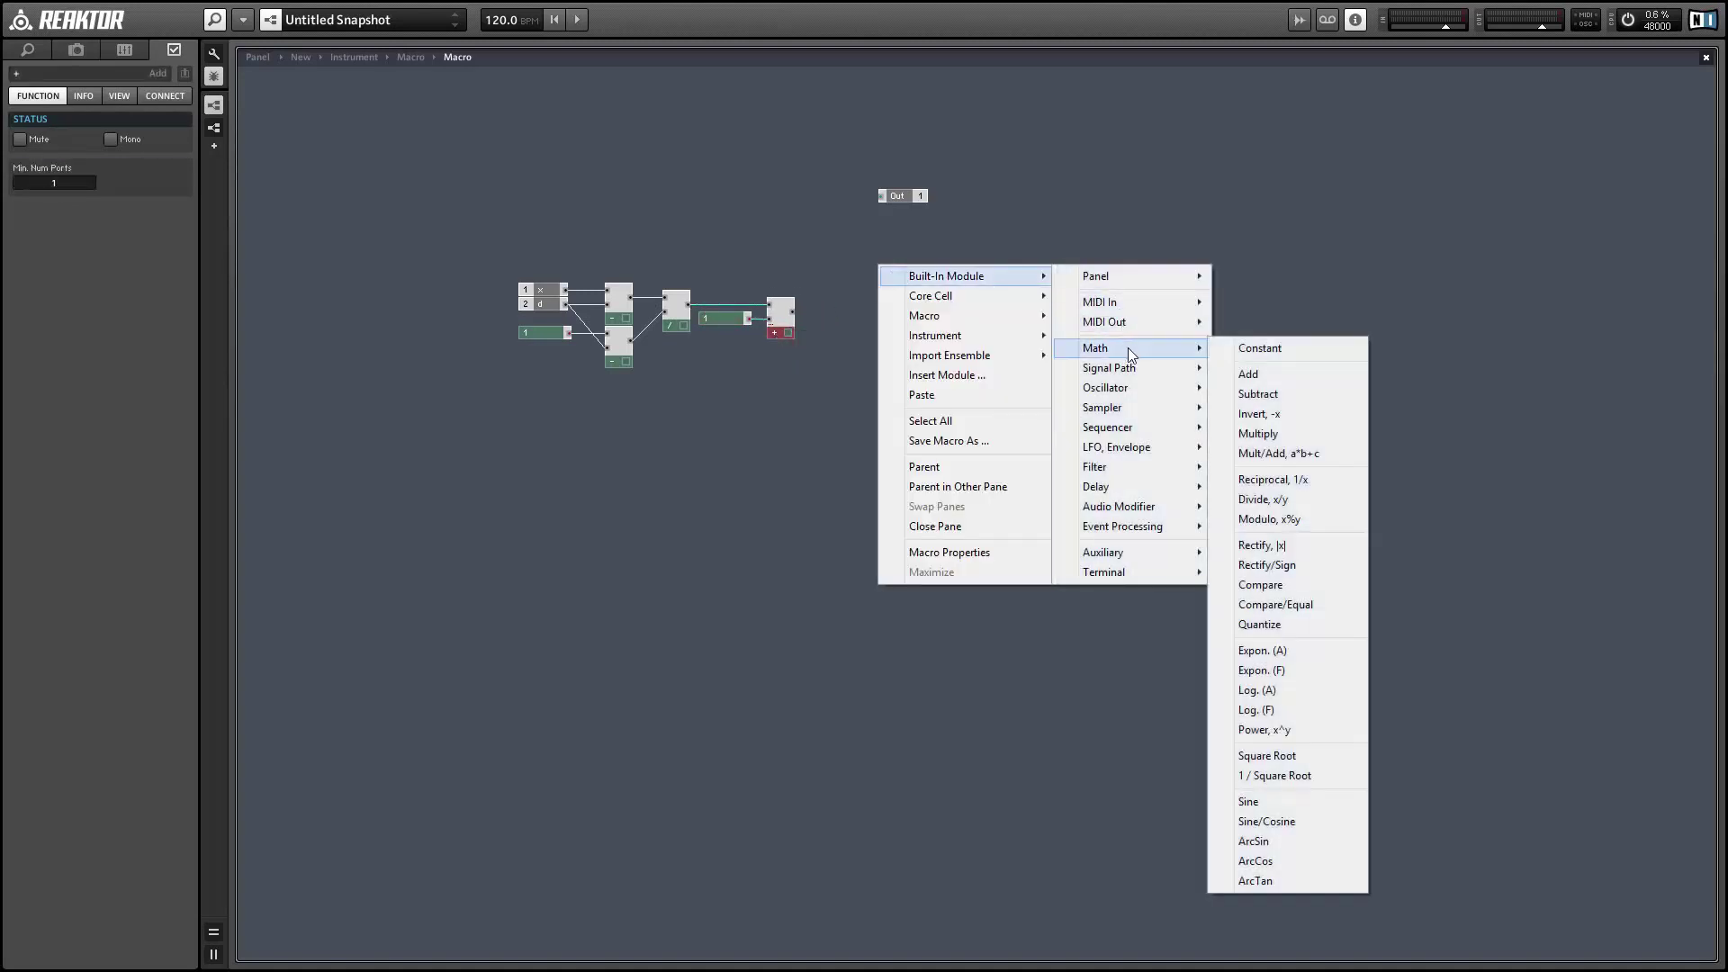
pyautogui.click(1298, 434)
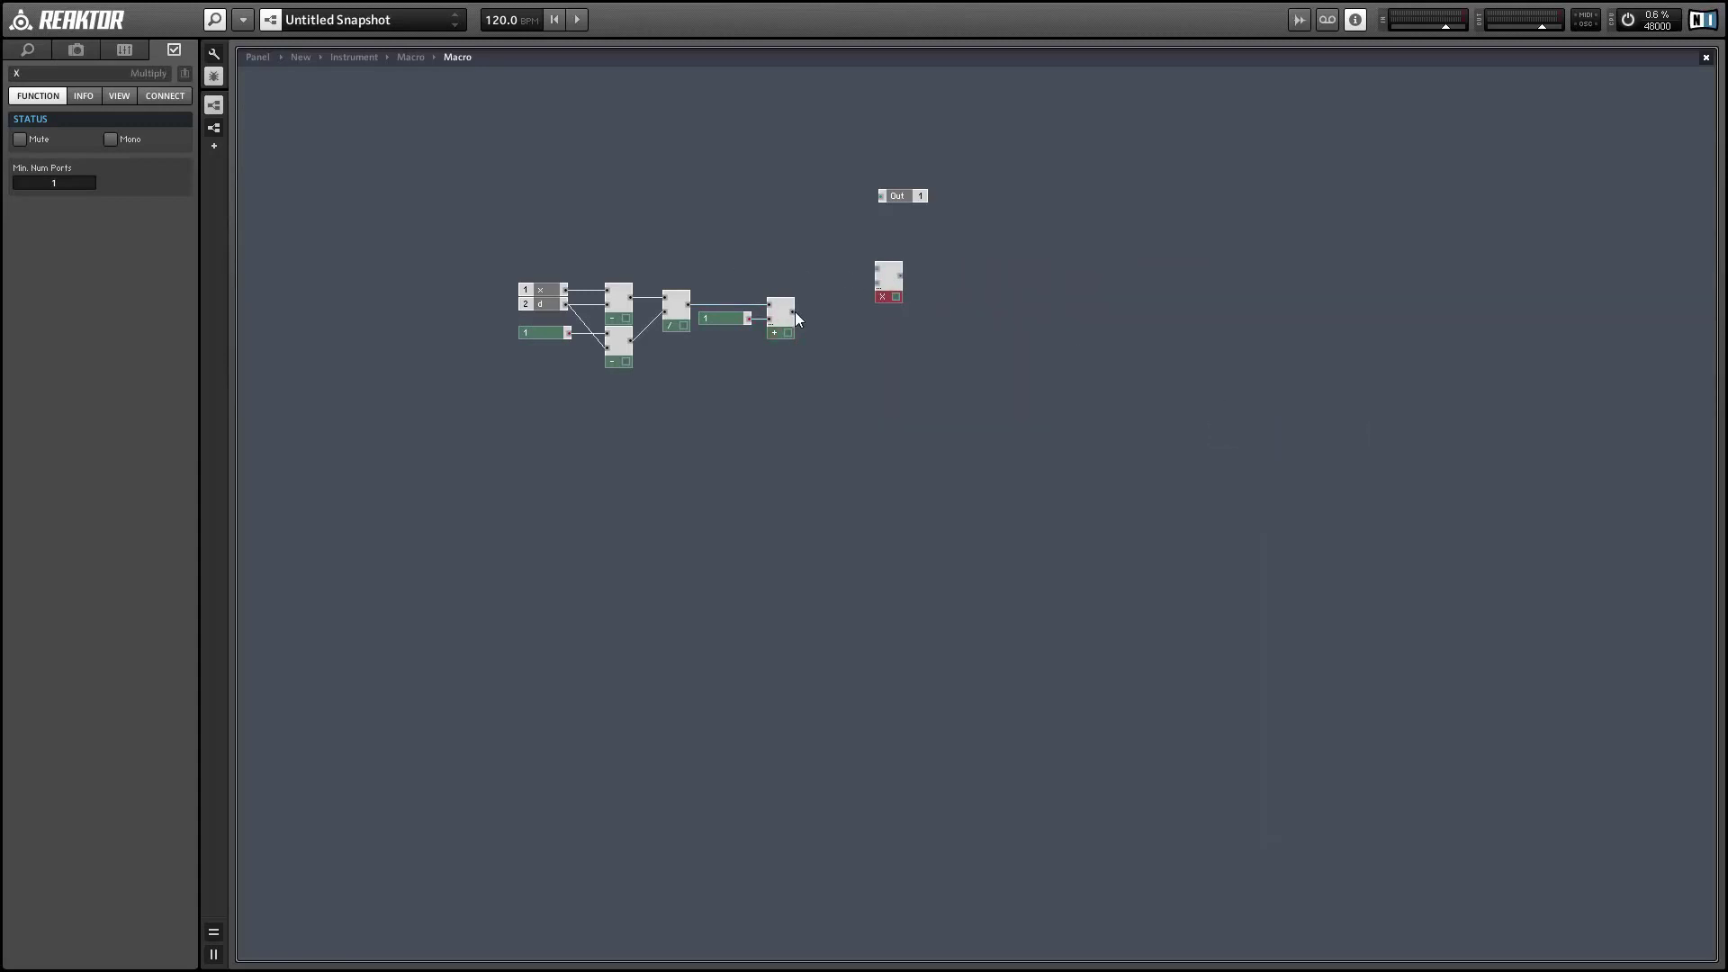
pyautogui.moveTo(792, 311); pyautogui.dragTo(946, 342)
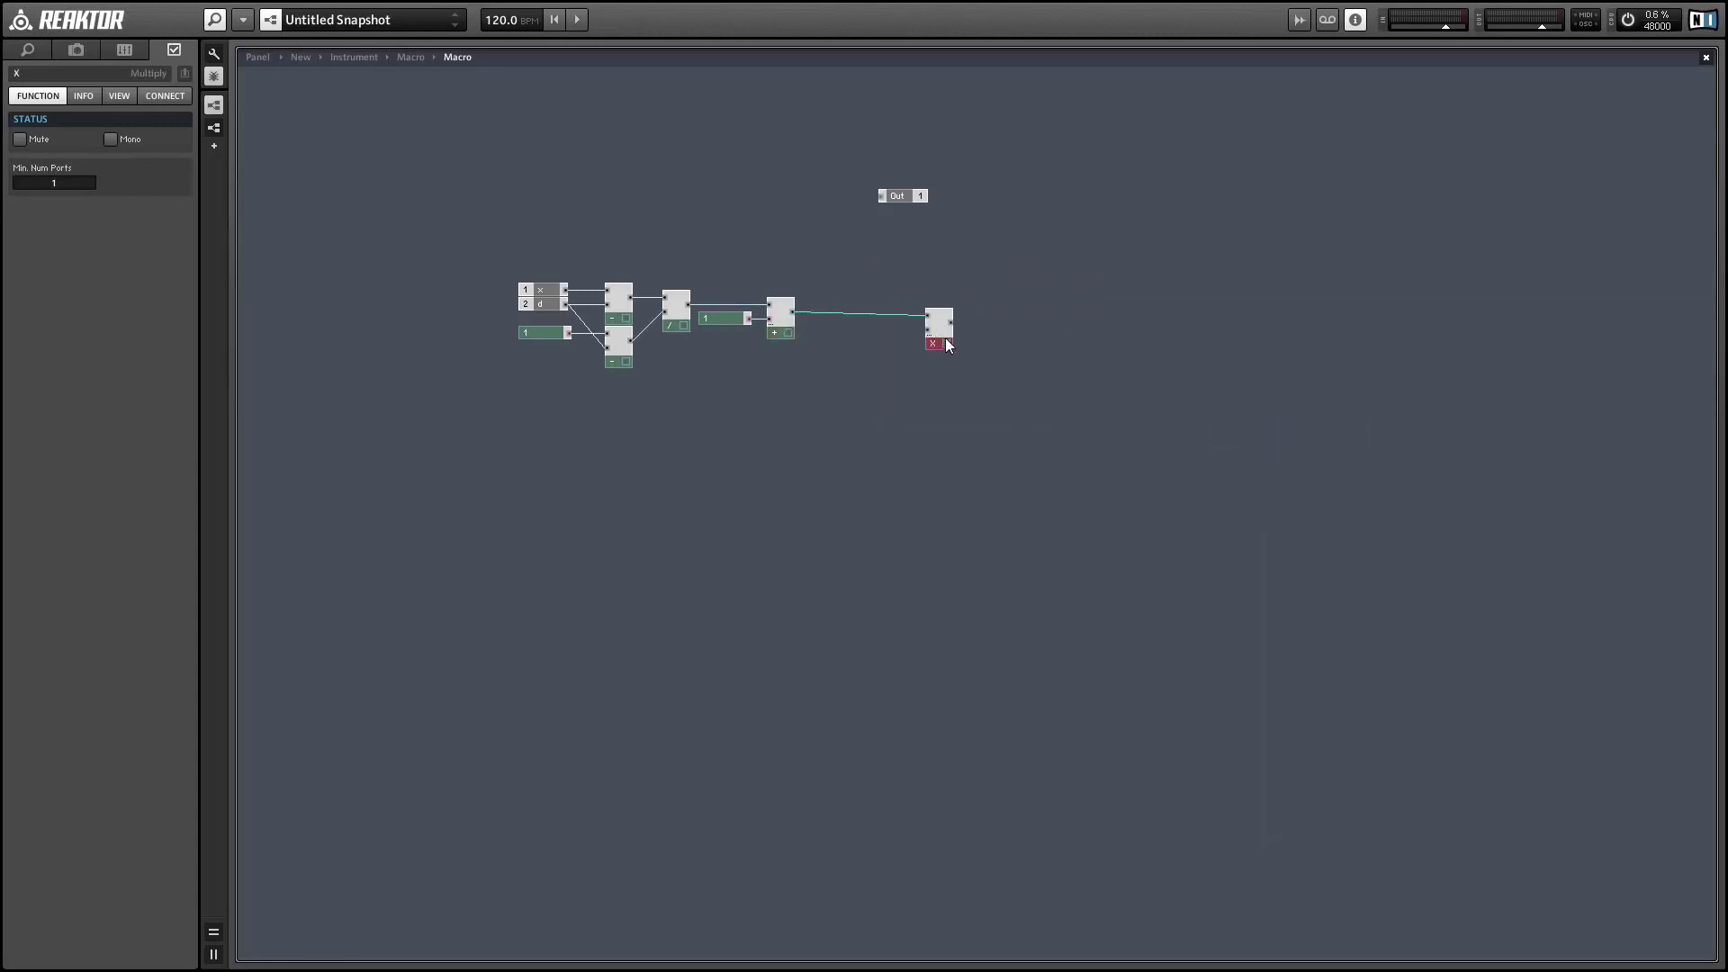
pyautogui.rightClick(927, 327)
pyautogui.click(999, 354)
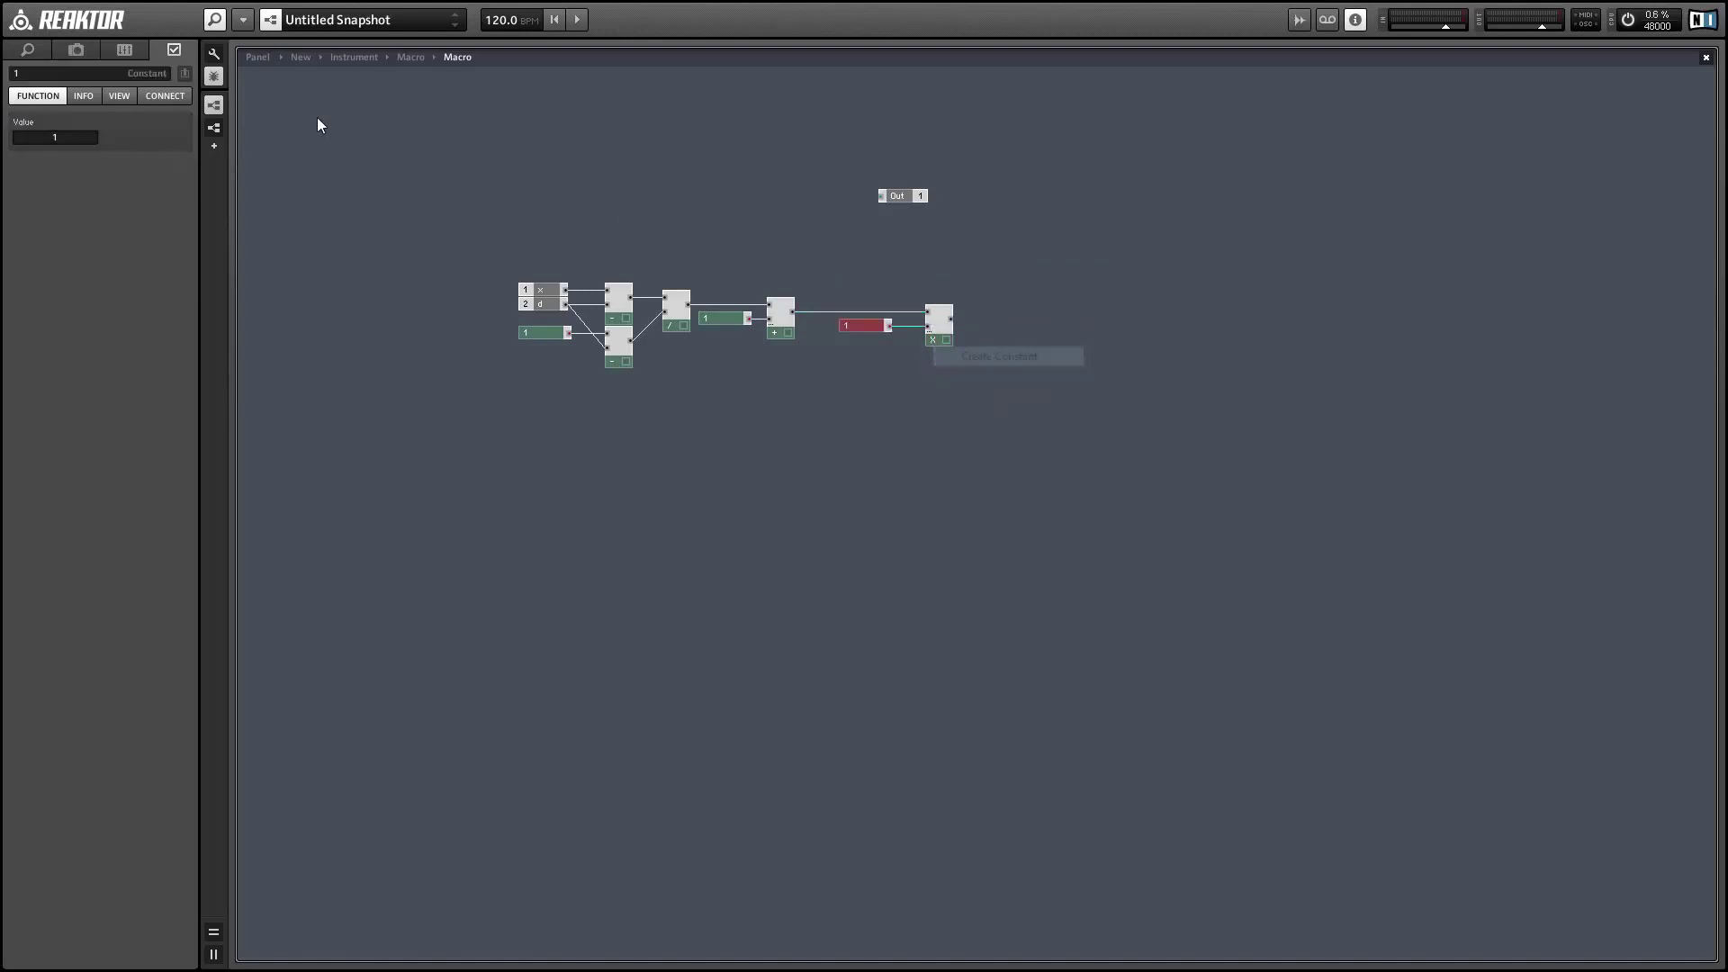
pyautogui.click(51, 137)
pyautogui.write('0.5')
pyautogui.press('Return')
pyautogui.moveTo(934, 341)
pyautogui.mouseDown()
pyautogui.moveTo(914, 236)
pyautogui.moveTo(941, 326)
pyautogui.moveTo(926, 321)
pyautogui.mouseUp()
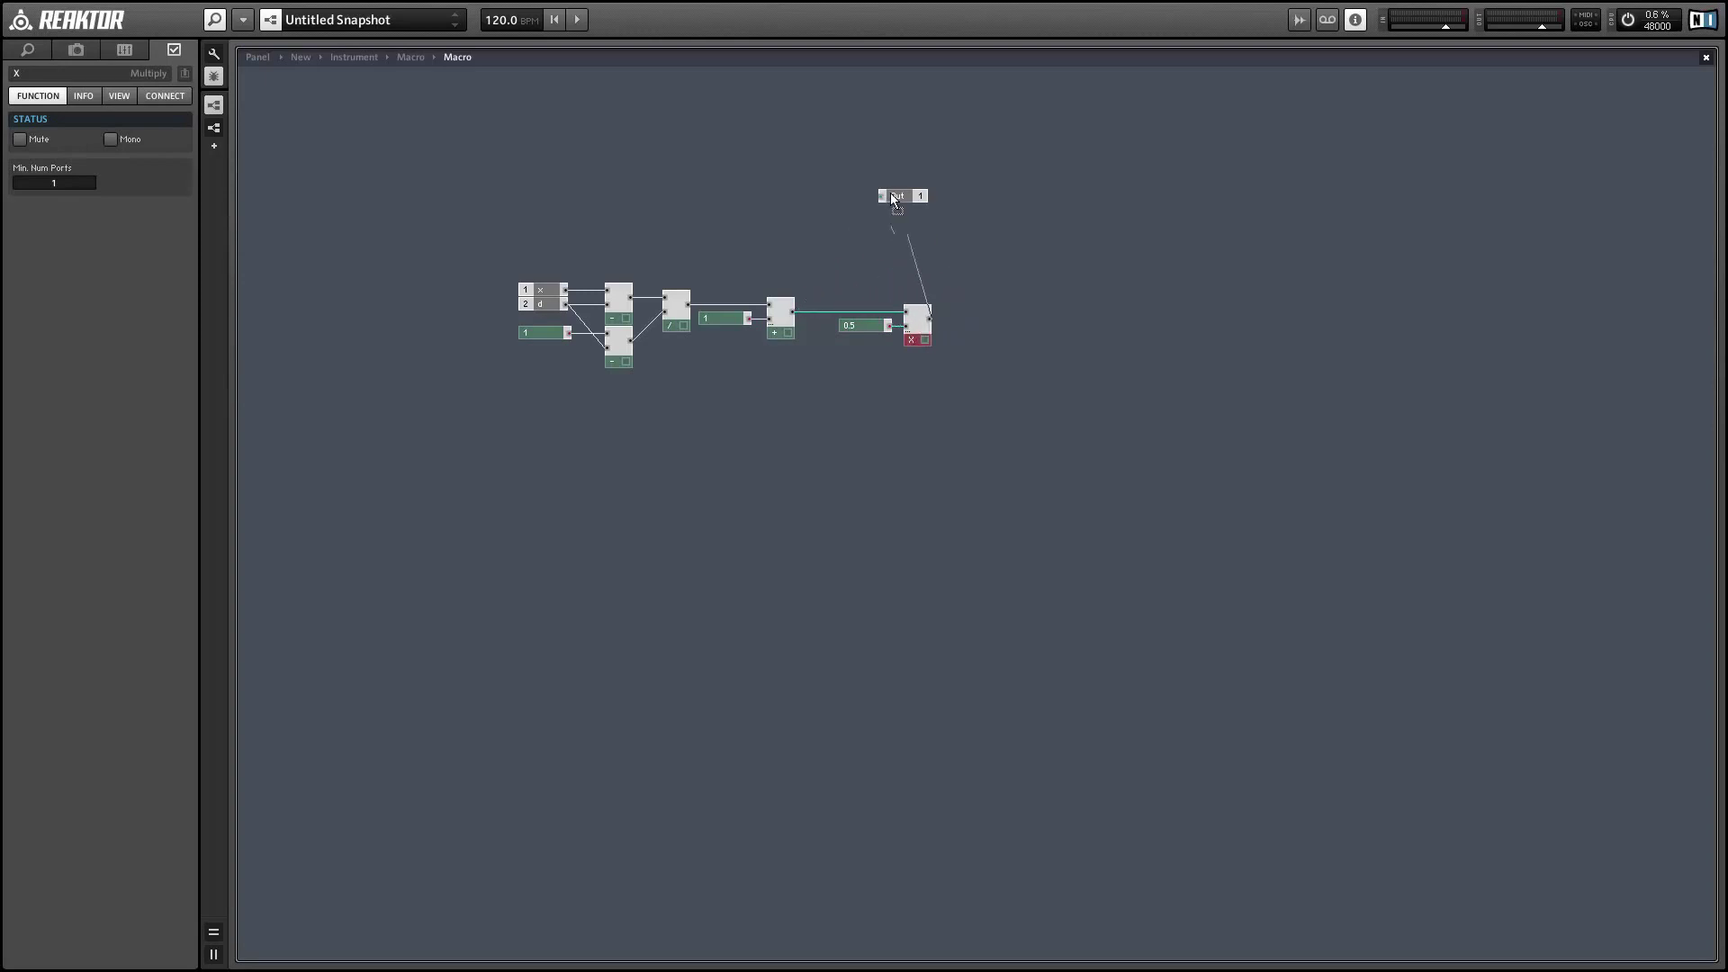
pyautogui.moveTo(892, 198); pyautogui.dragTo(886, 337)
# Step: In the parent macro, feed the Selector output into a new Sine/Cosine module
pyautogui.doubleClick(905, 386)
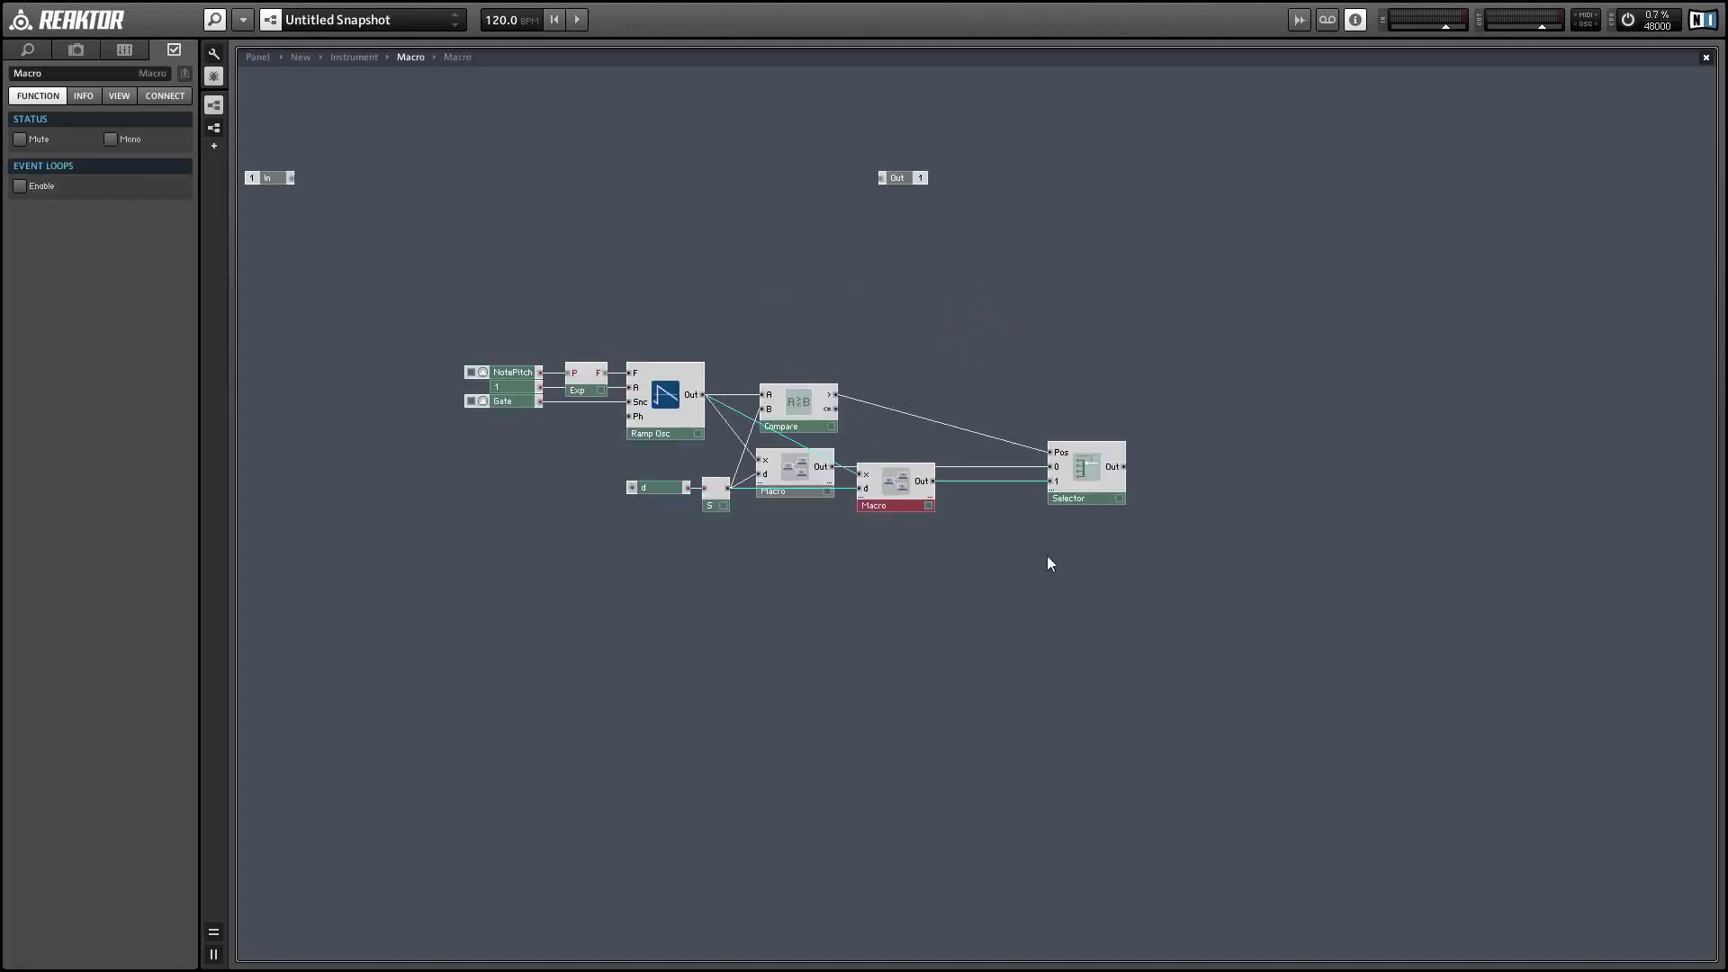
pyautogui.moveTo(1084, 502); pyautogui.dragTo(1021, 506)
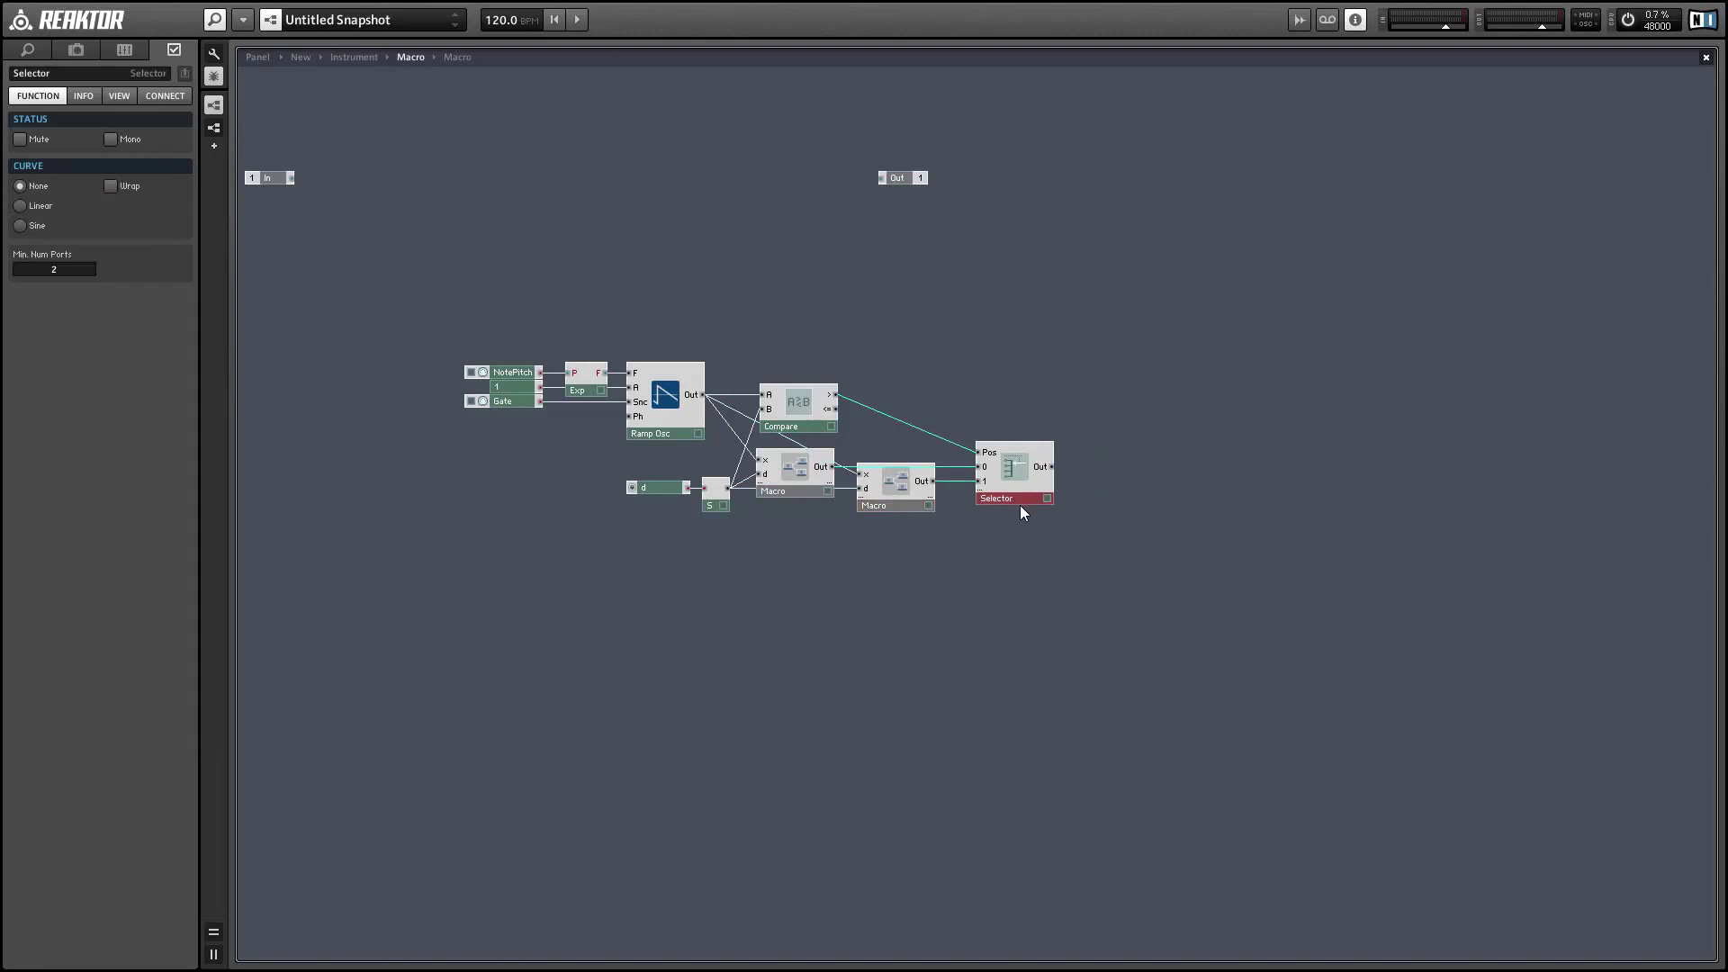
pyautogui.rightClick(1087, 286)
pyautogui.moveTo(1104, 294)
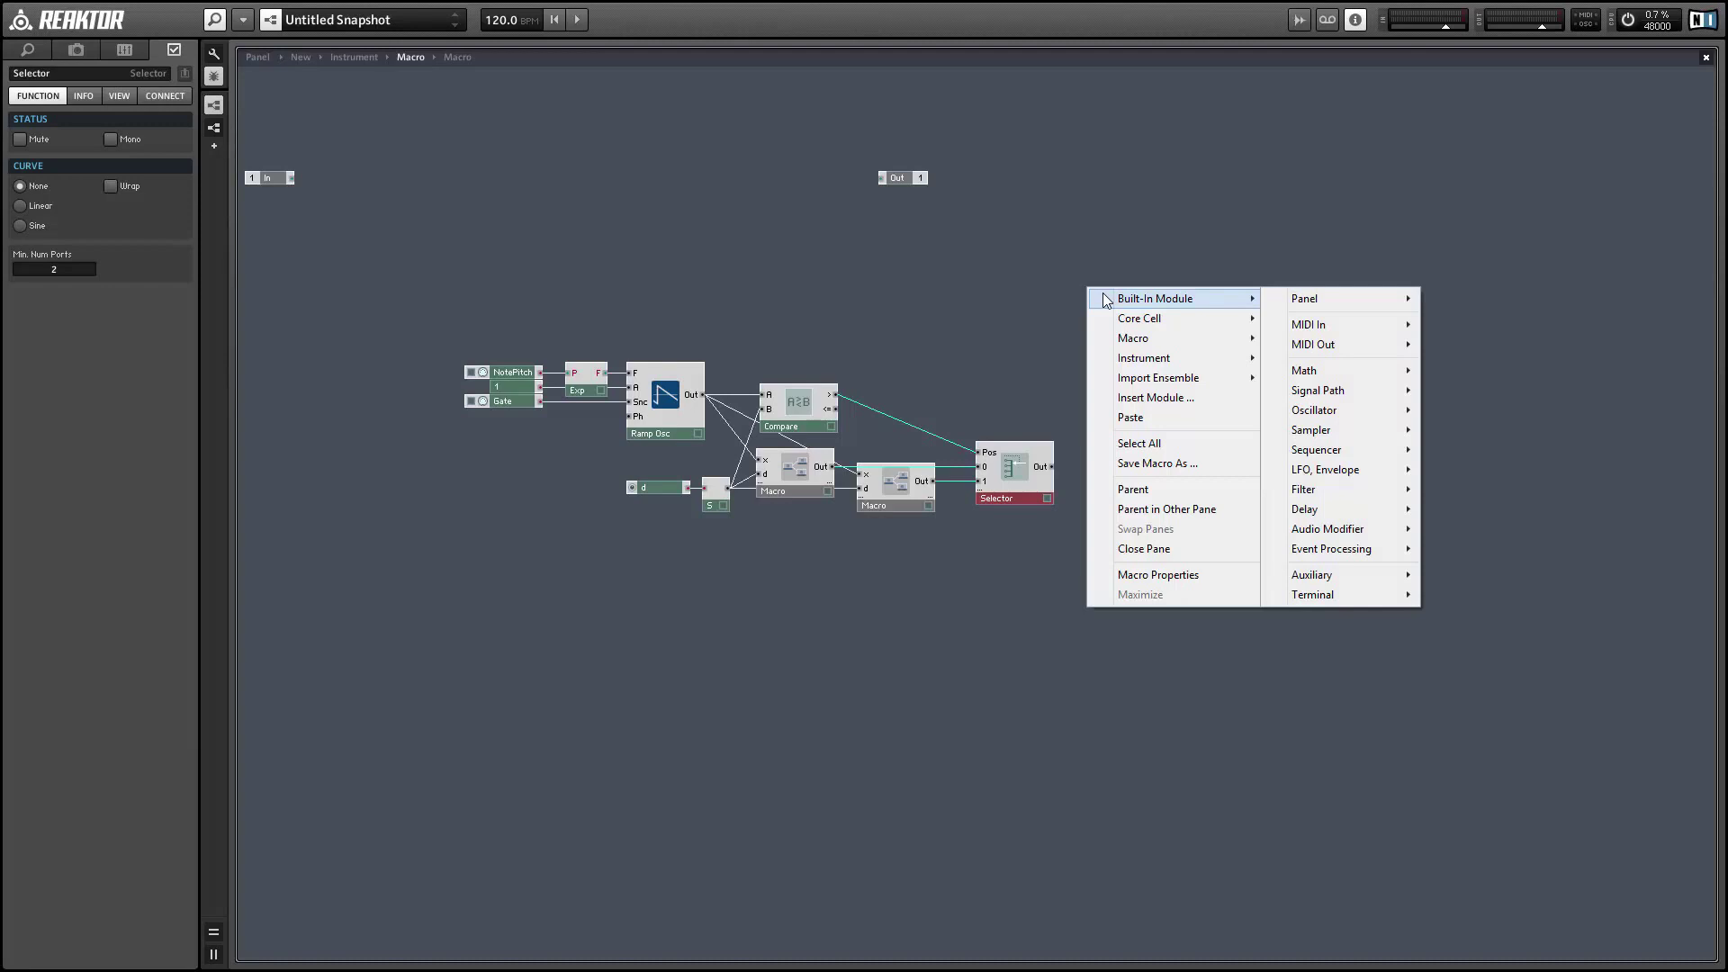
pyautogui.moveTo(1409, 377)
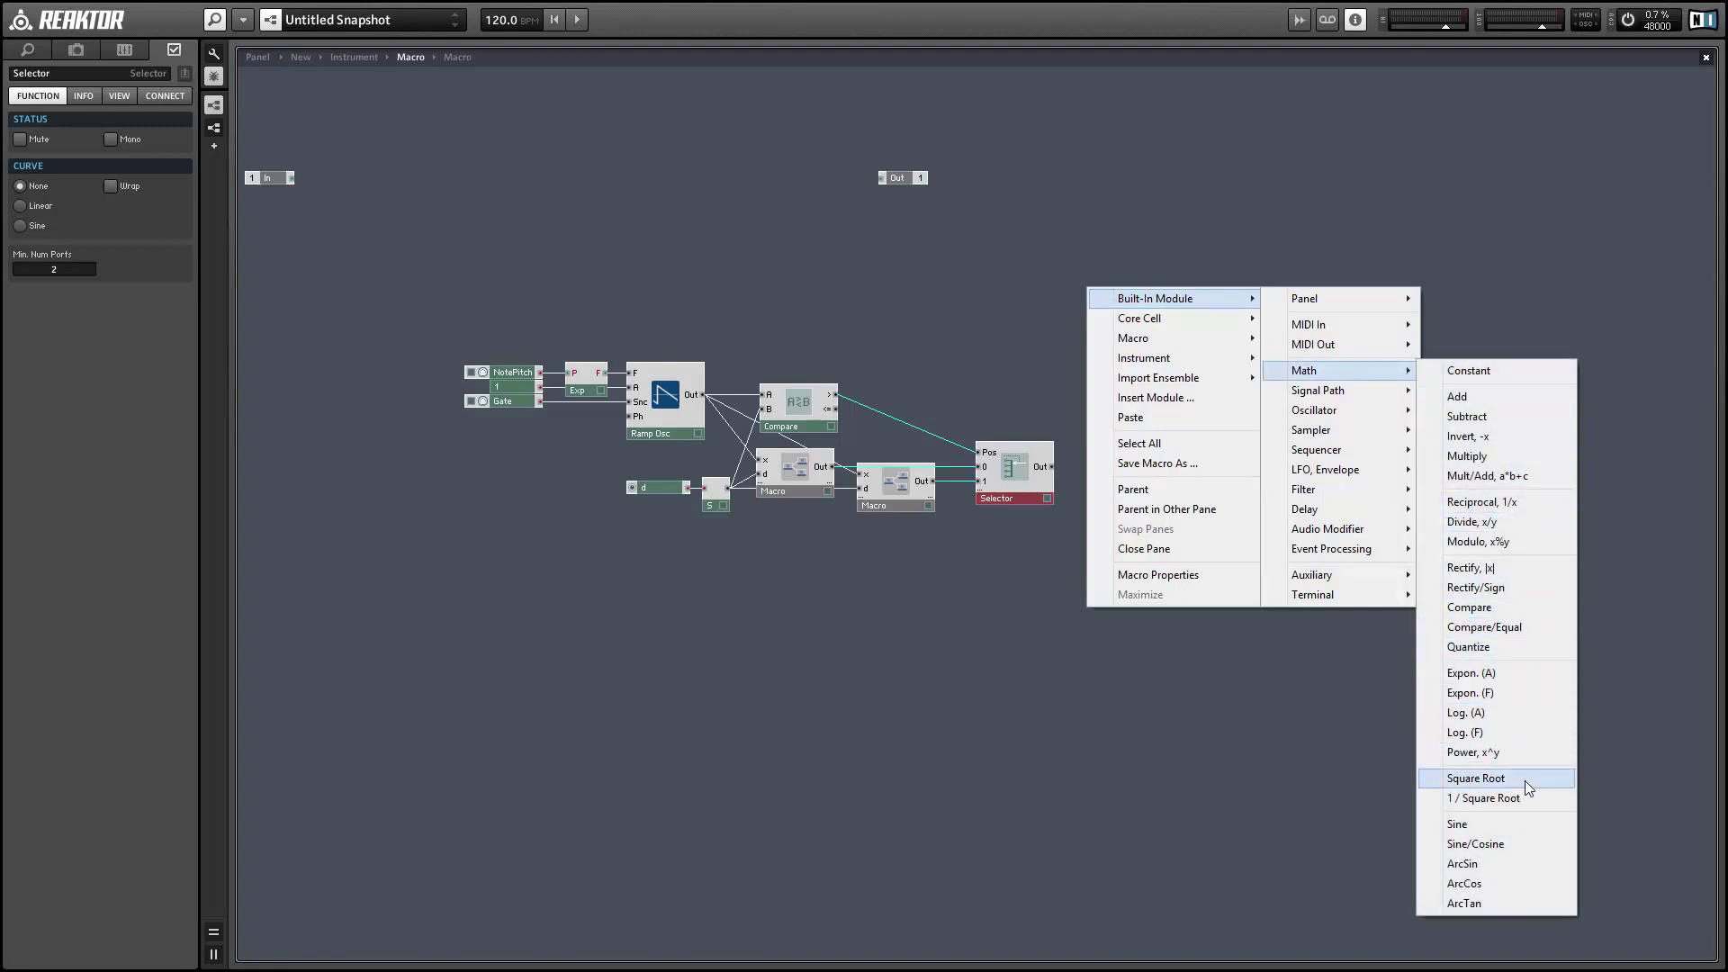
pyautogui.click(1499, 844)
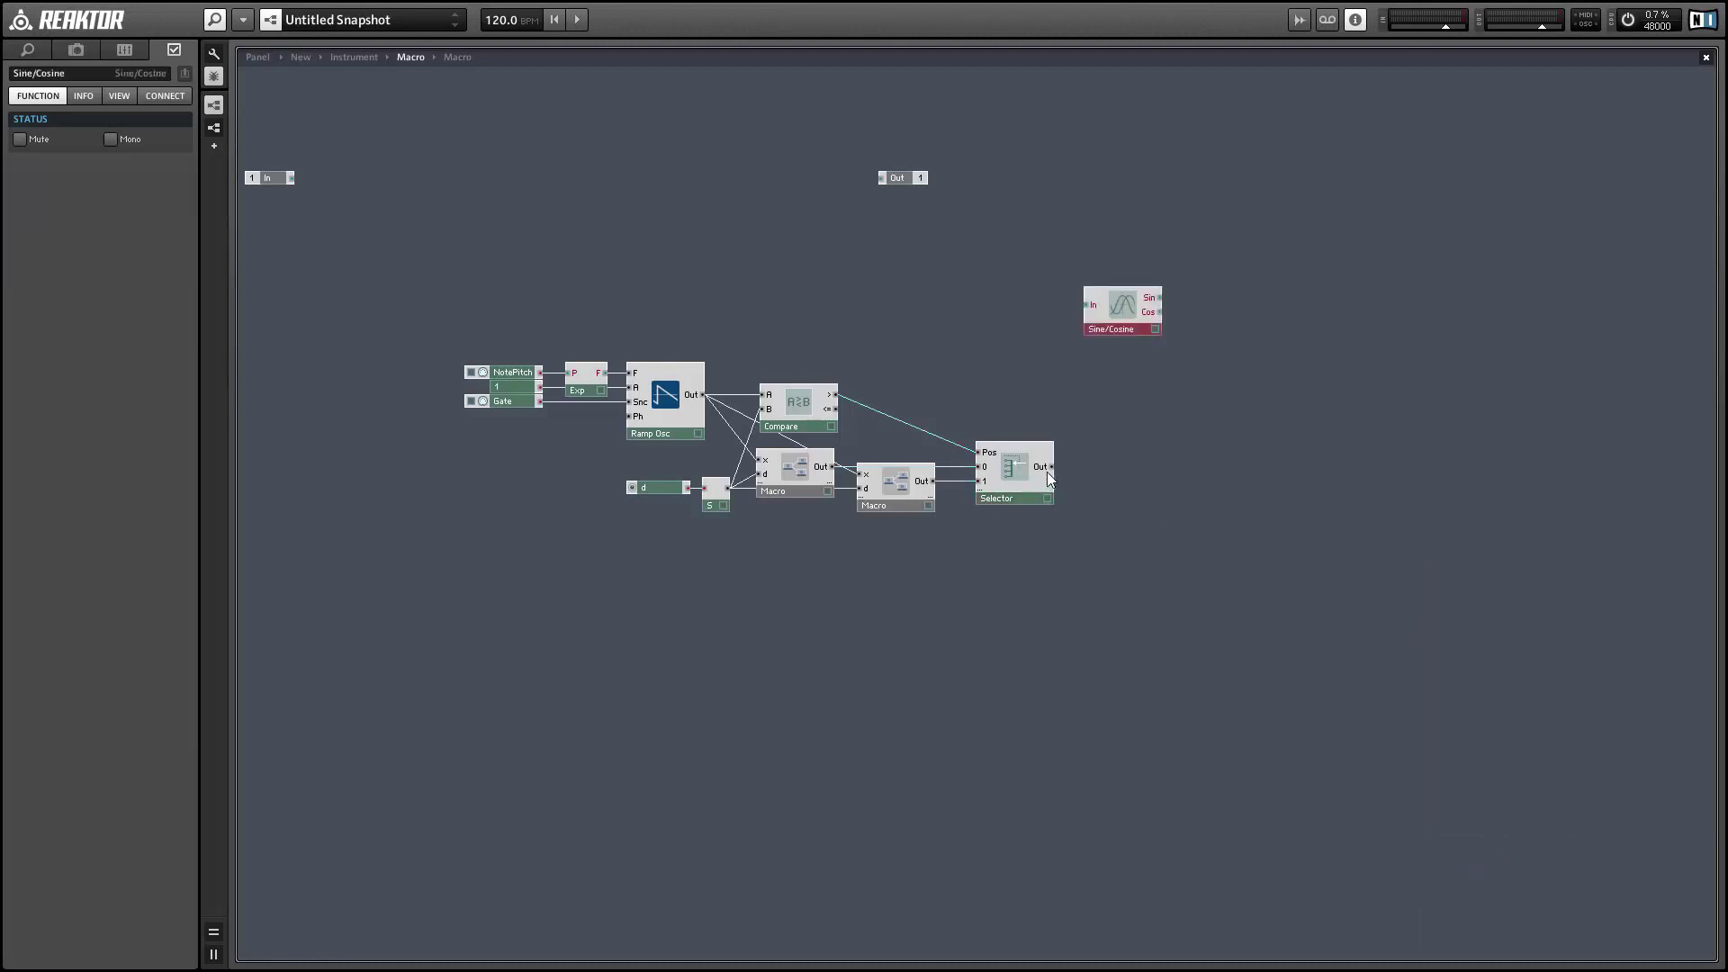
pyautogui.moveTo(1051, 466); pyautogui.dragTo(1116, 481)
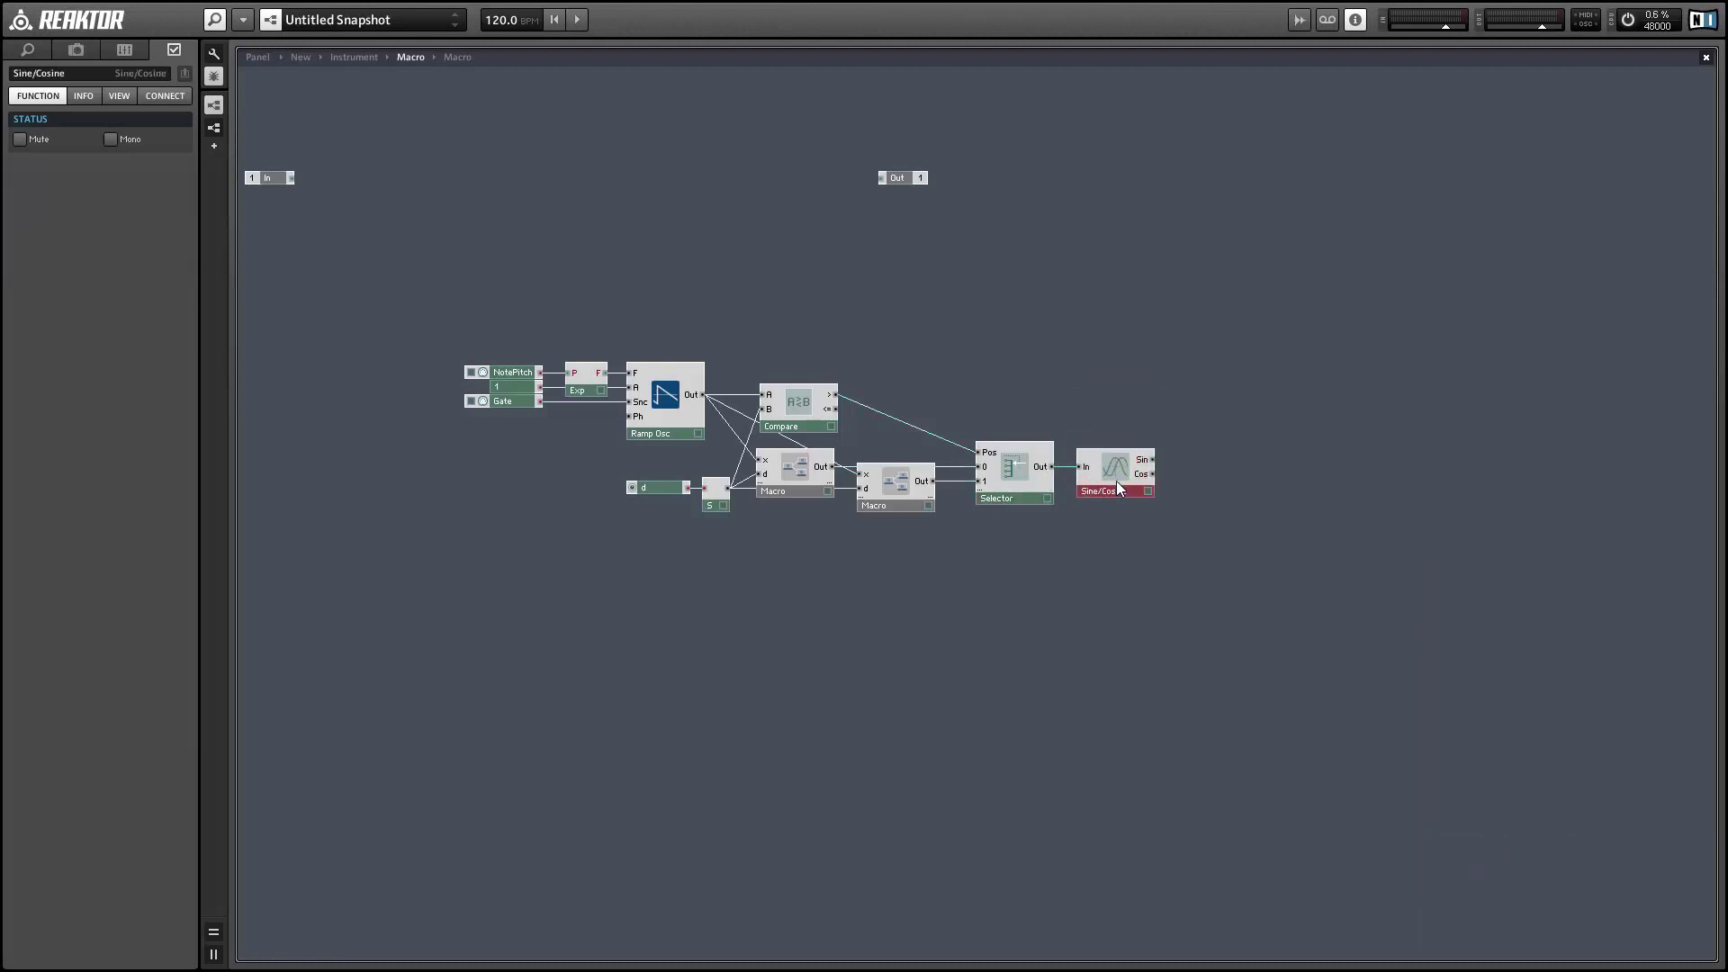
# Step: Route the Cos output through an Invert (-x) module to Out and delete the unused In port
pyautogui.rightClick(1239, 391)
pyautogui.moveTo(1482, 468)
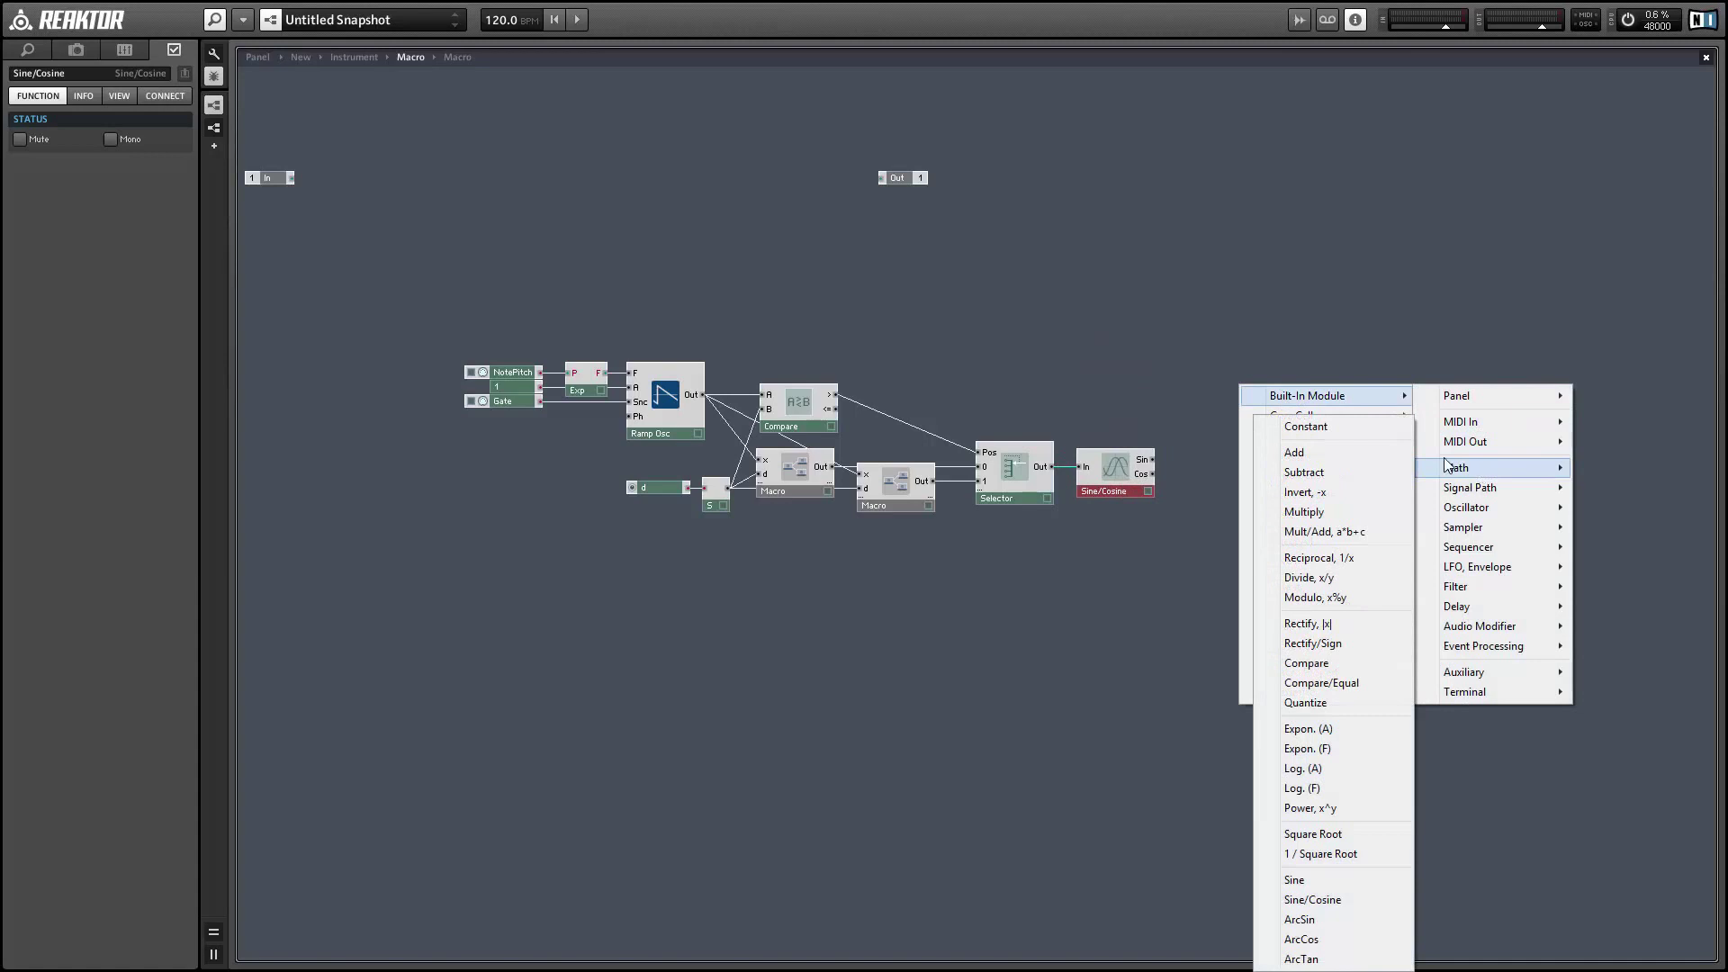
pyautogui.click(1341, 496)
pyautogui.moveTo(1151, 473); pyautogui.dragTo(1241, 395)
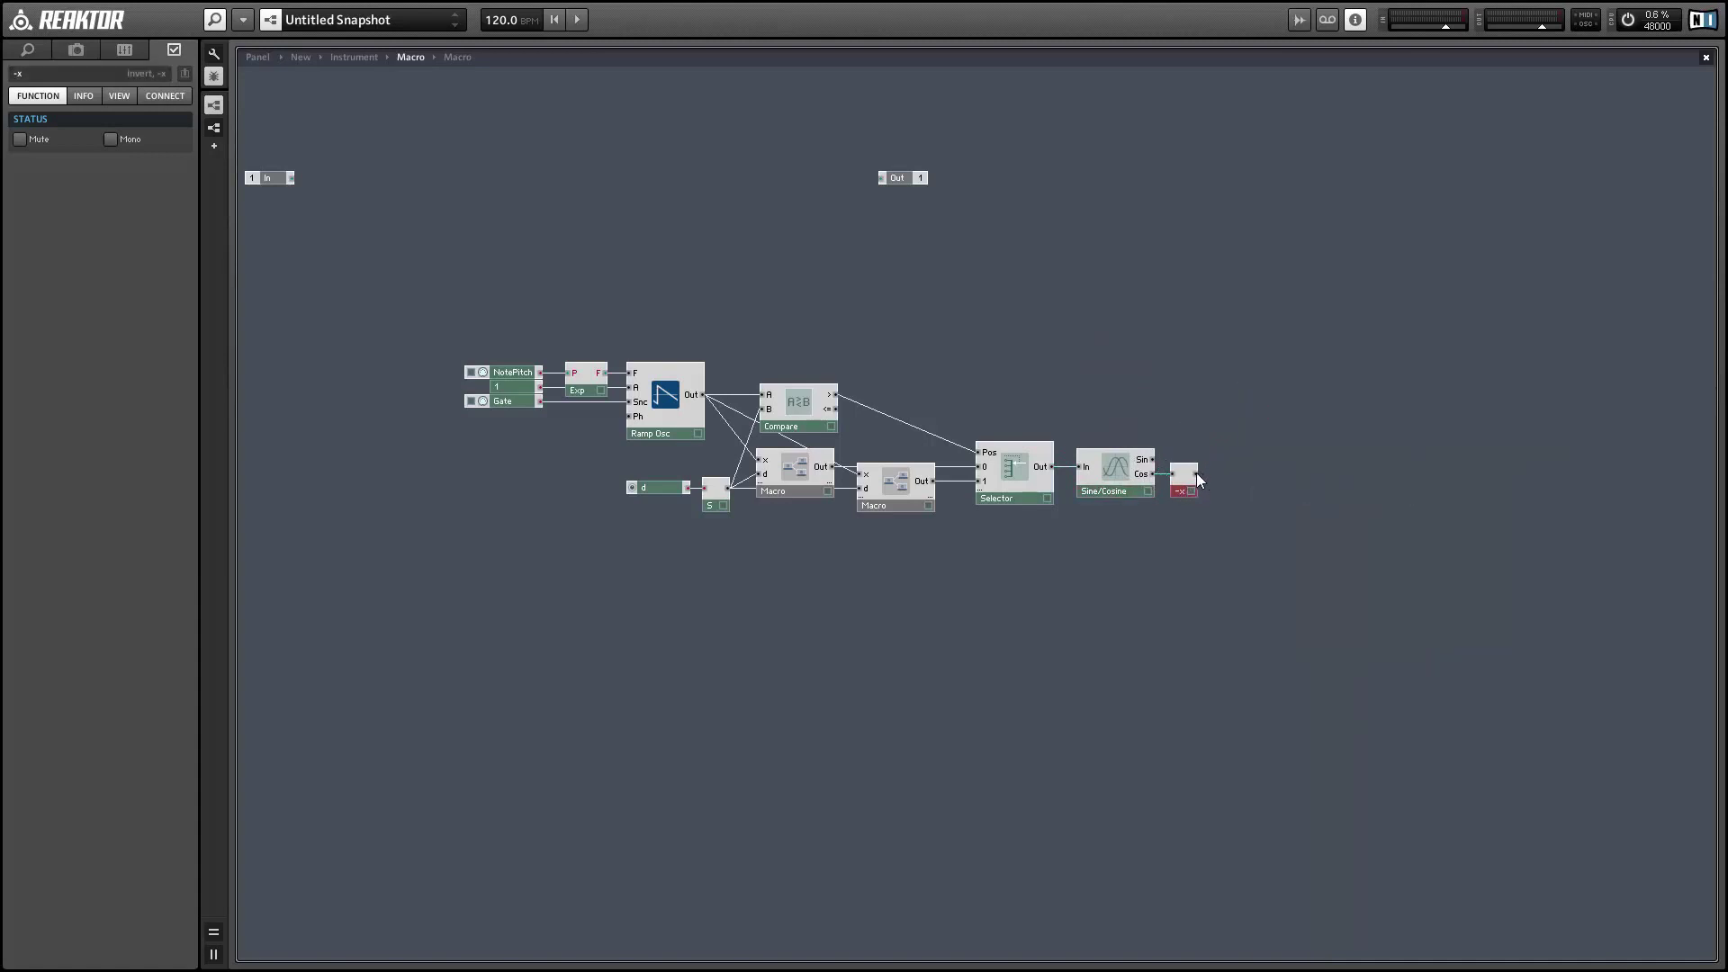
pyautogui.moveTo(1196, 474); pyautogui.dragTo(1234, 471)
pyautogui.moveTo(264, 95); pyautogui.dragTo(301, 186)
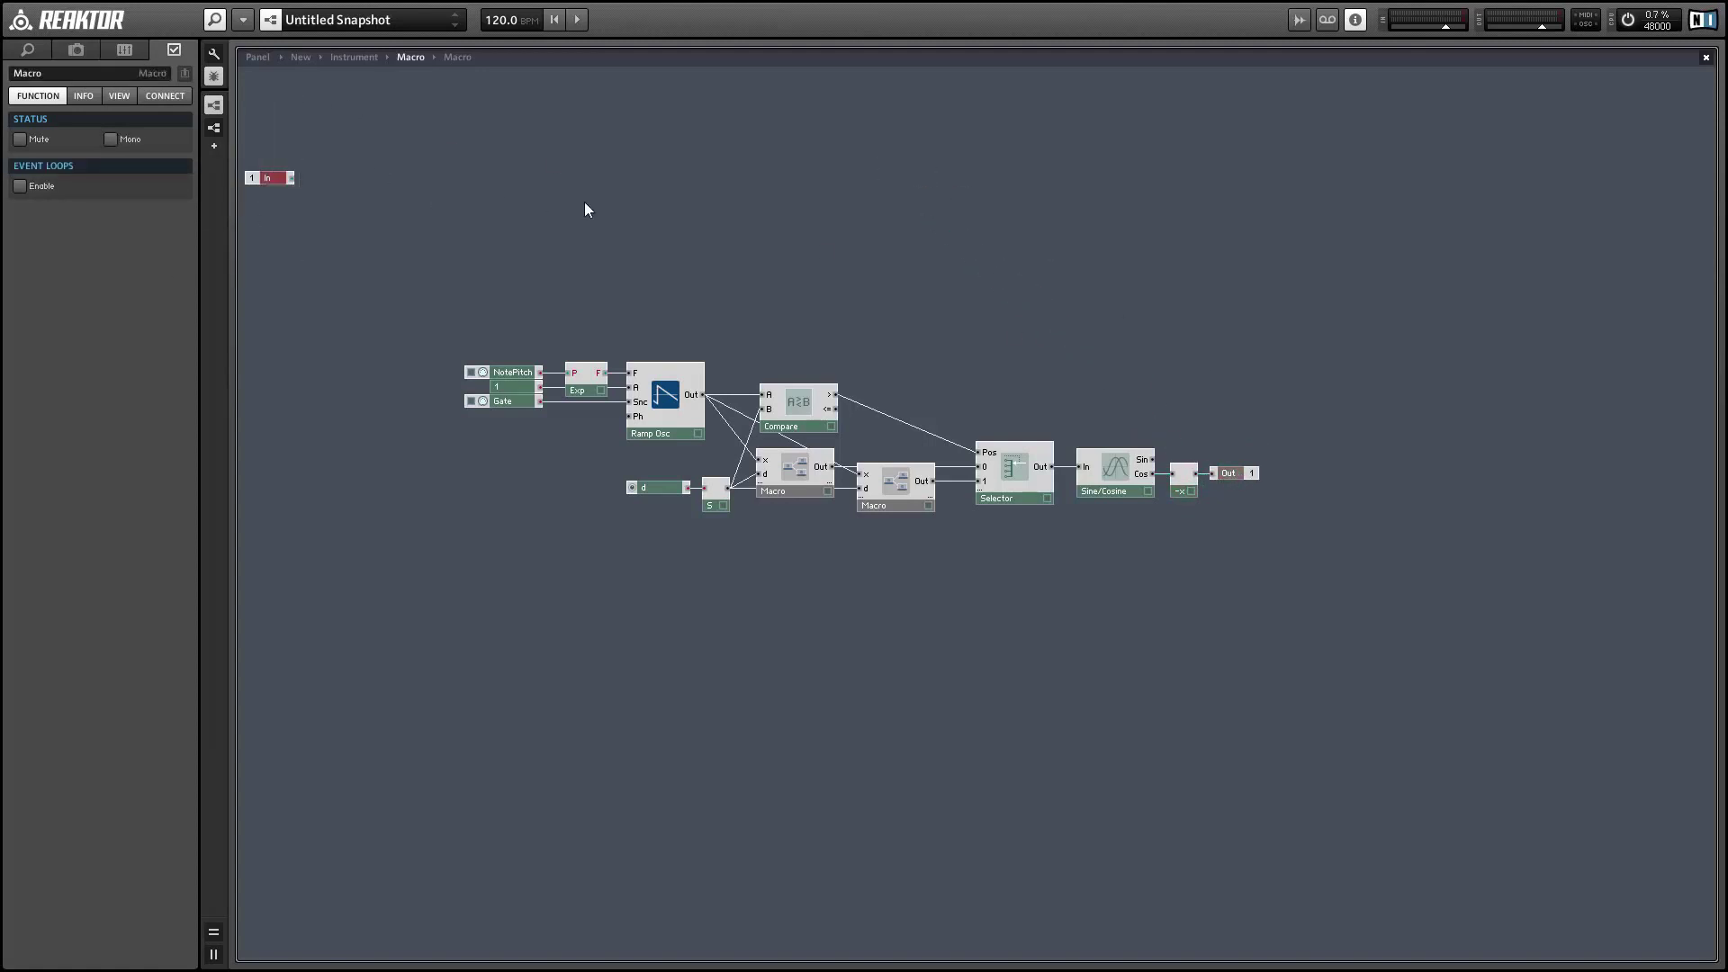
pyautogui.press('Delete')
# Step: Insert a Scope macro fed by Exp's F output, moving the Out port further right
pyautogui.doubleClick(905, 304)
pyautogui.write('scop')
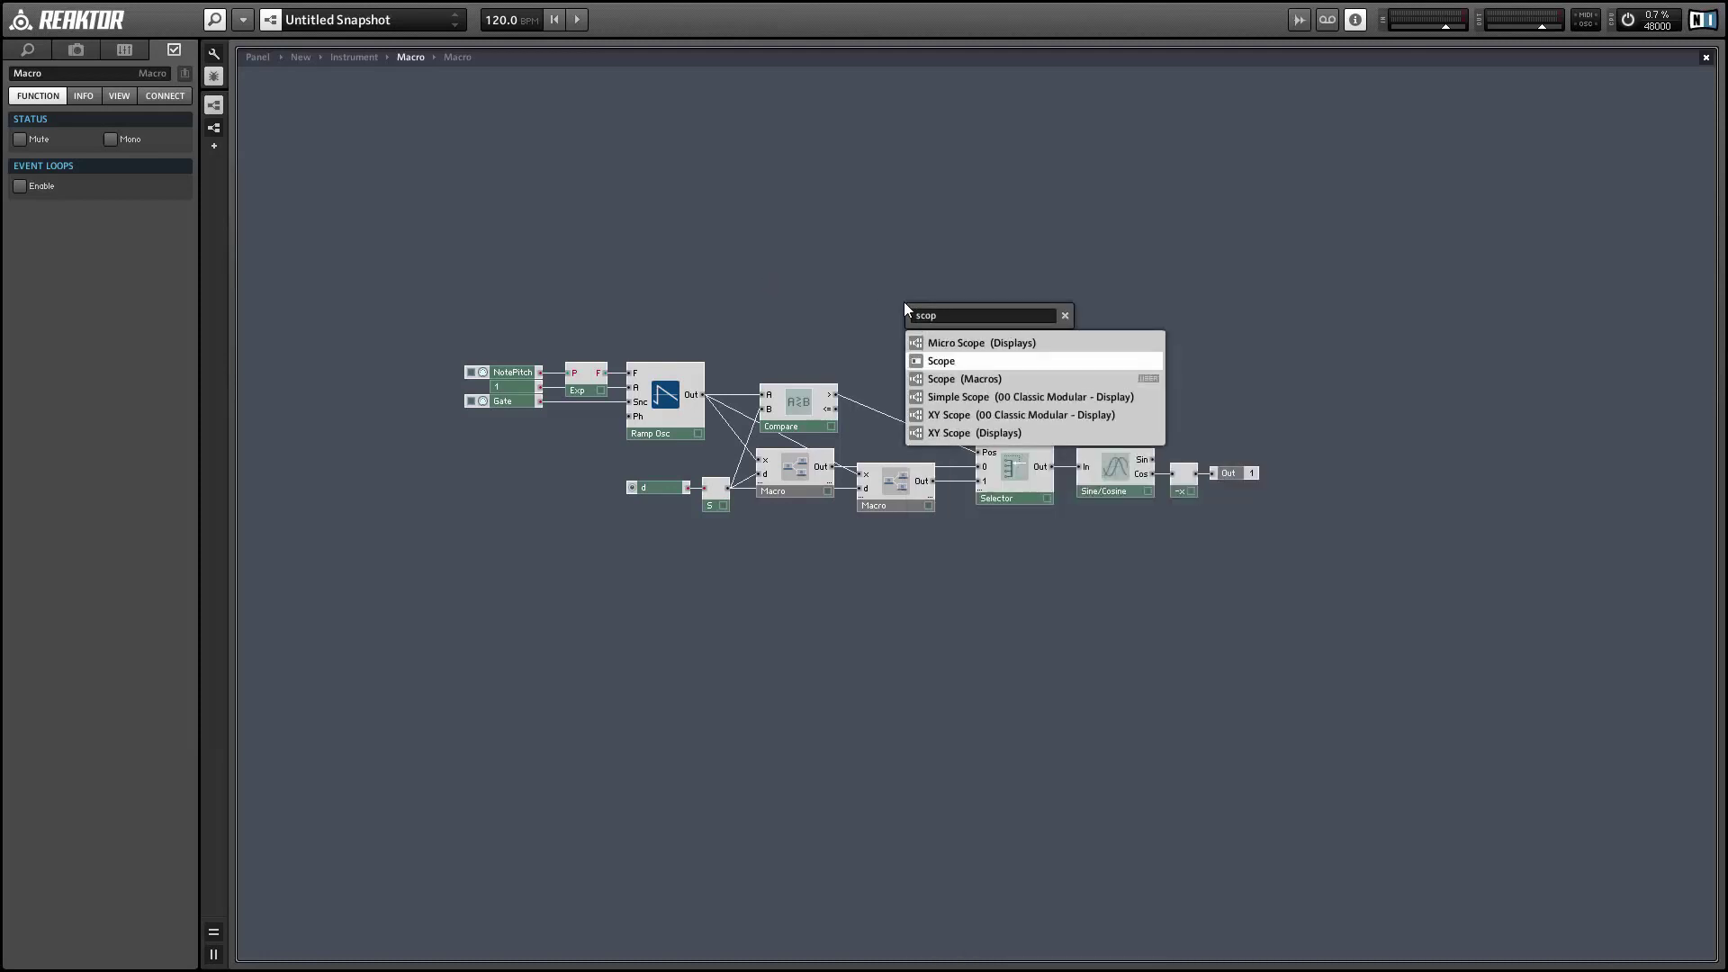
pyautogui.press('Down')
pyautogui.press('Return')
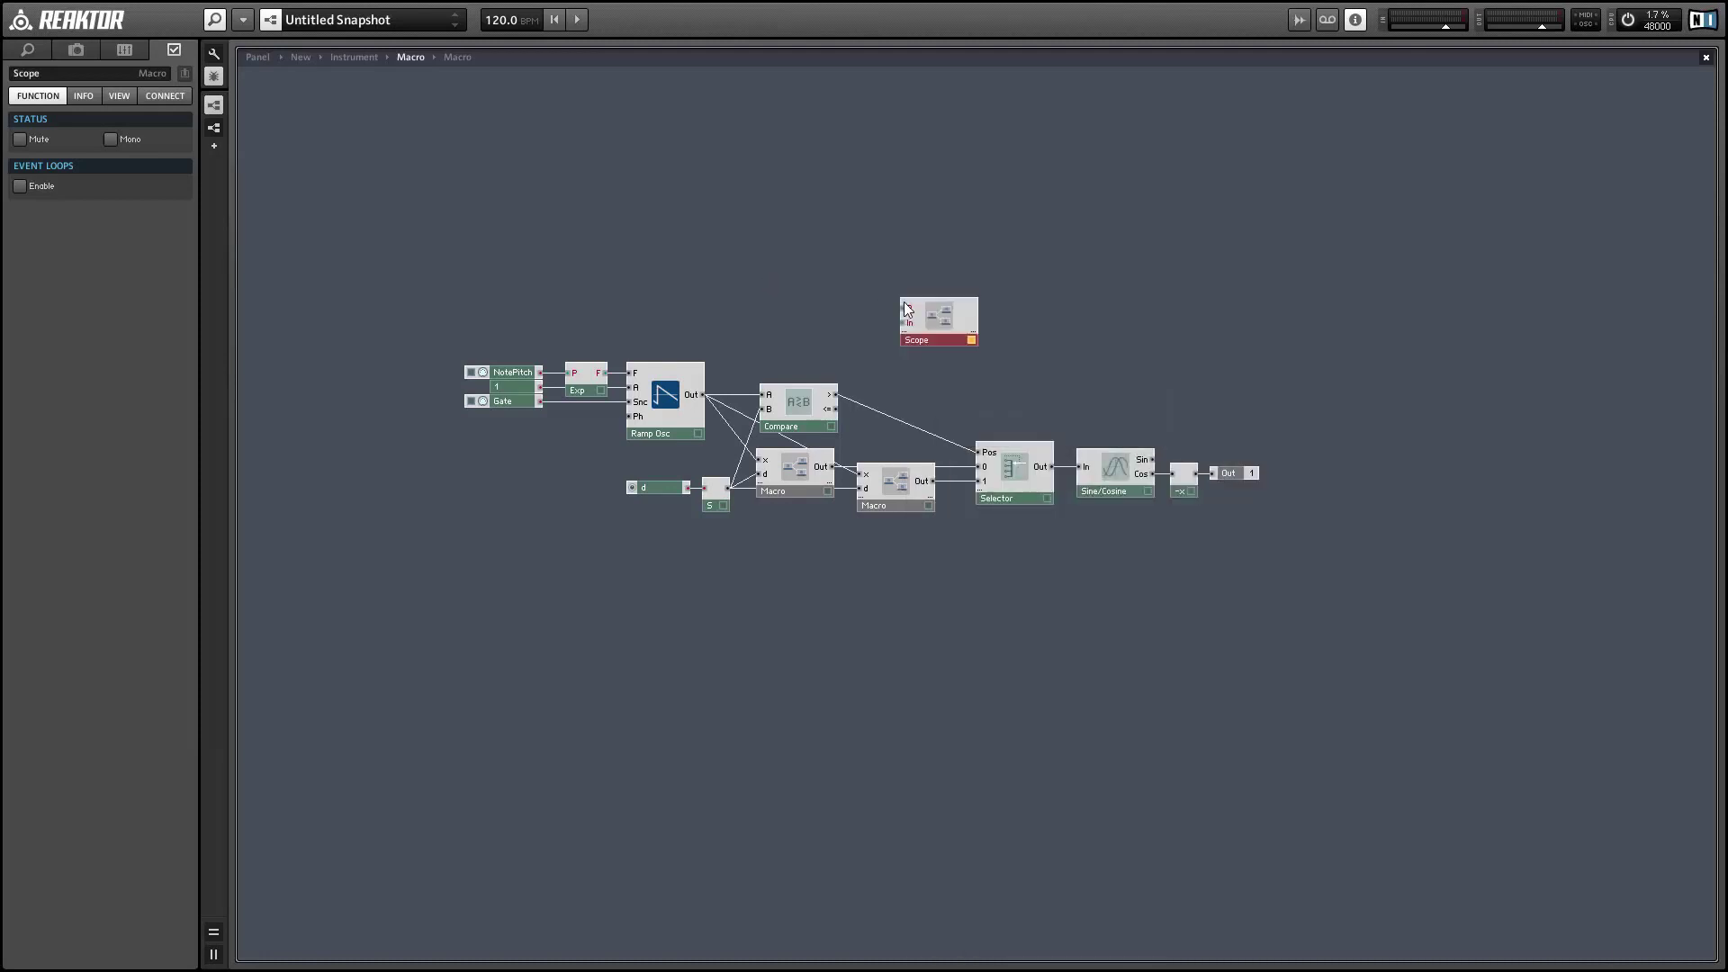
pyautogui.moveTo(905, 309); pyautogui.dragTo(603, 372)
pyautogui.moveTo(937, 331); pyautogui.dragTo(1314, 393)
pyautogui.moveTo(1251, 469); pyautogui.dragTo(1423, 479)
pyautogui.click(1223, 542)
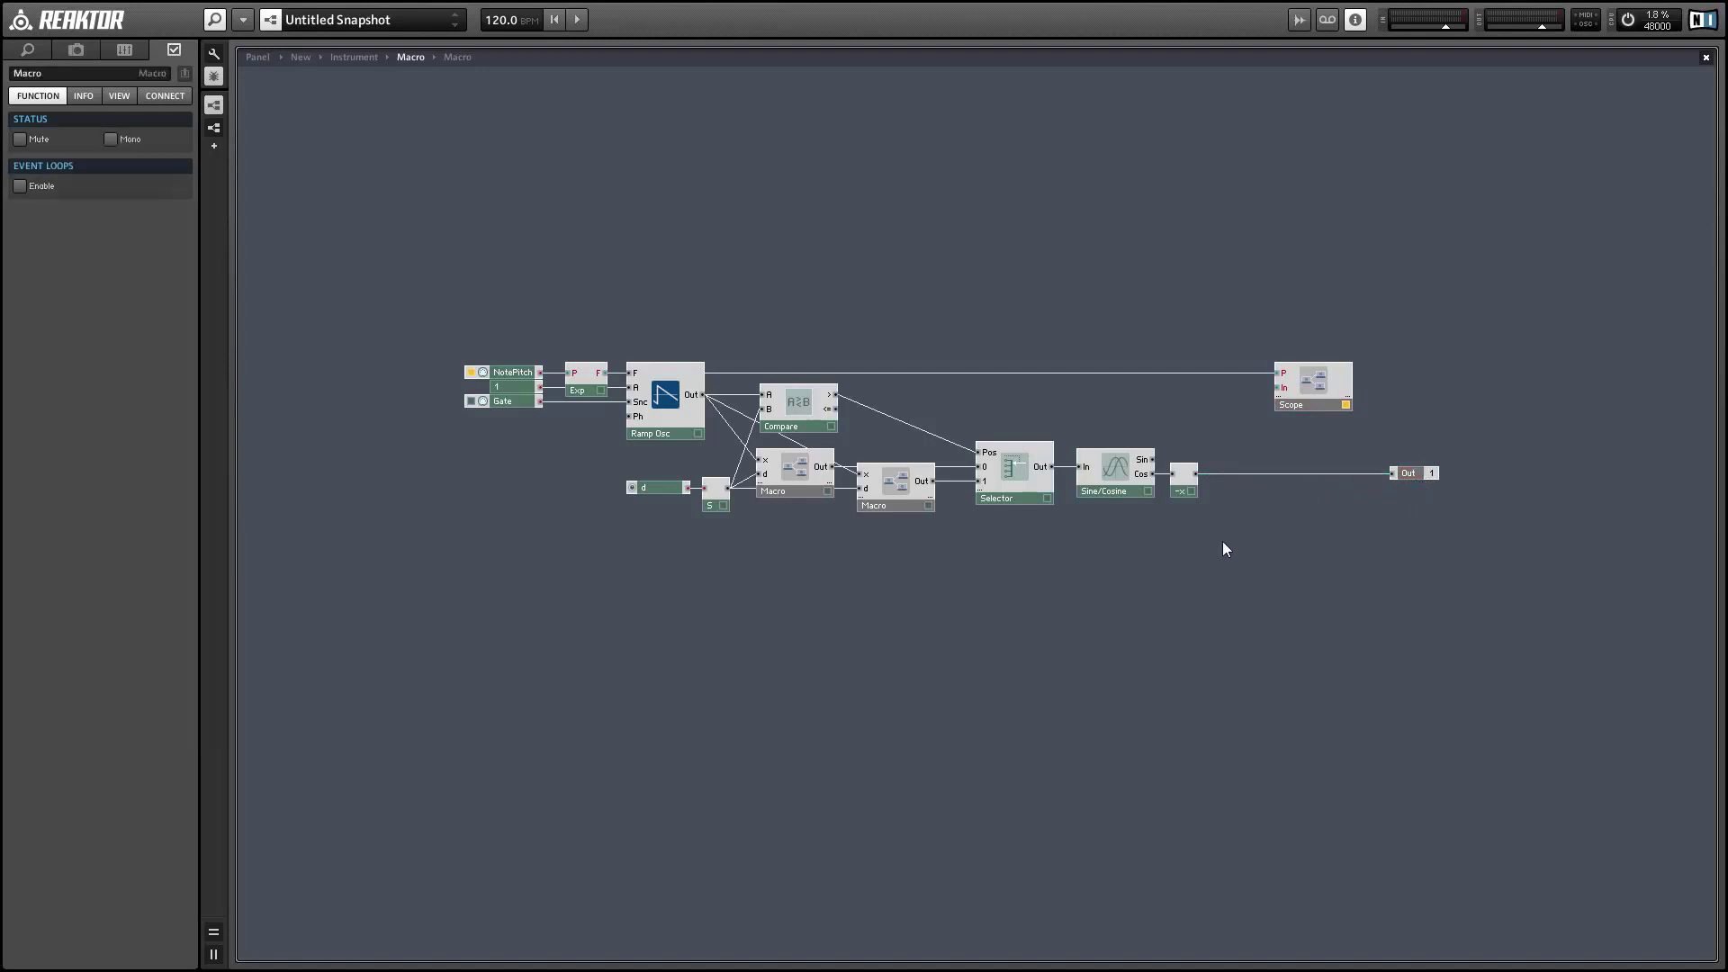
# Step: Add an AR envelope module and select the Gate module for copying
pyautogui.rightClick(892, 576)
pyautogui.moveTo(910, 587)
pyautogui.moveTo(1160, 761)
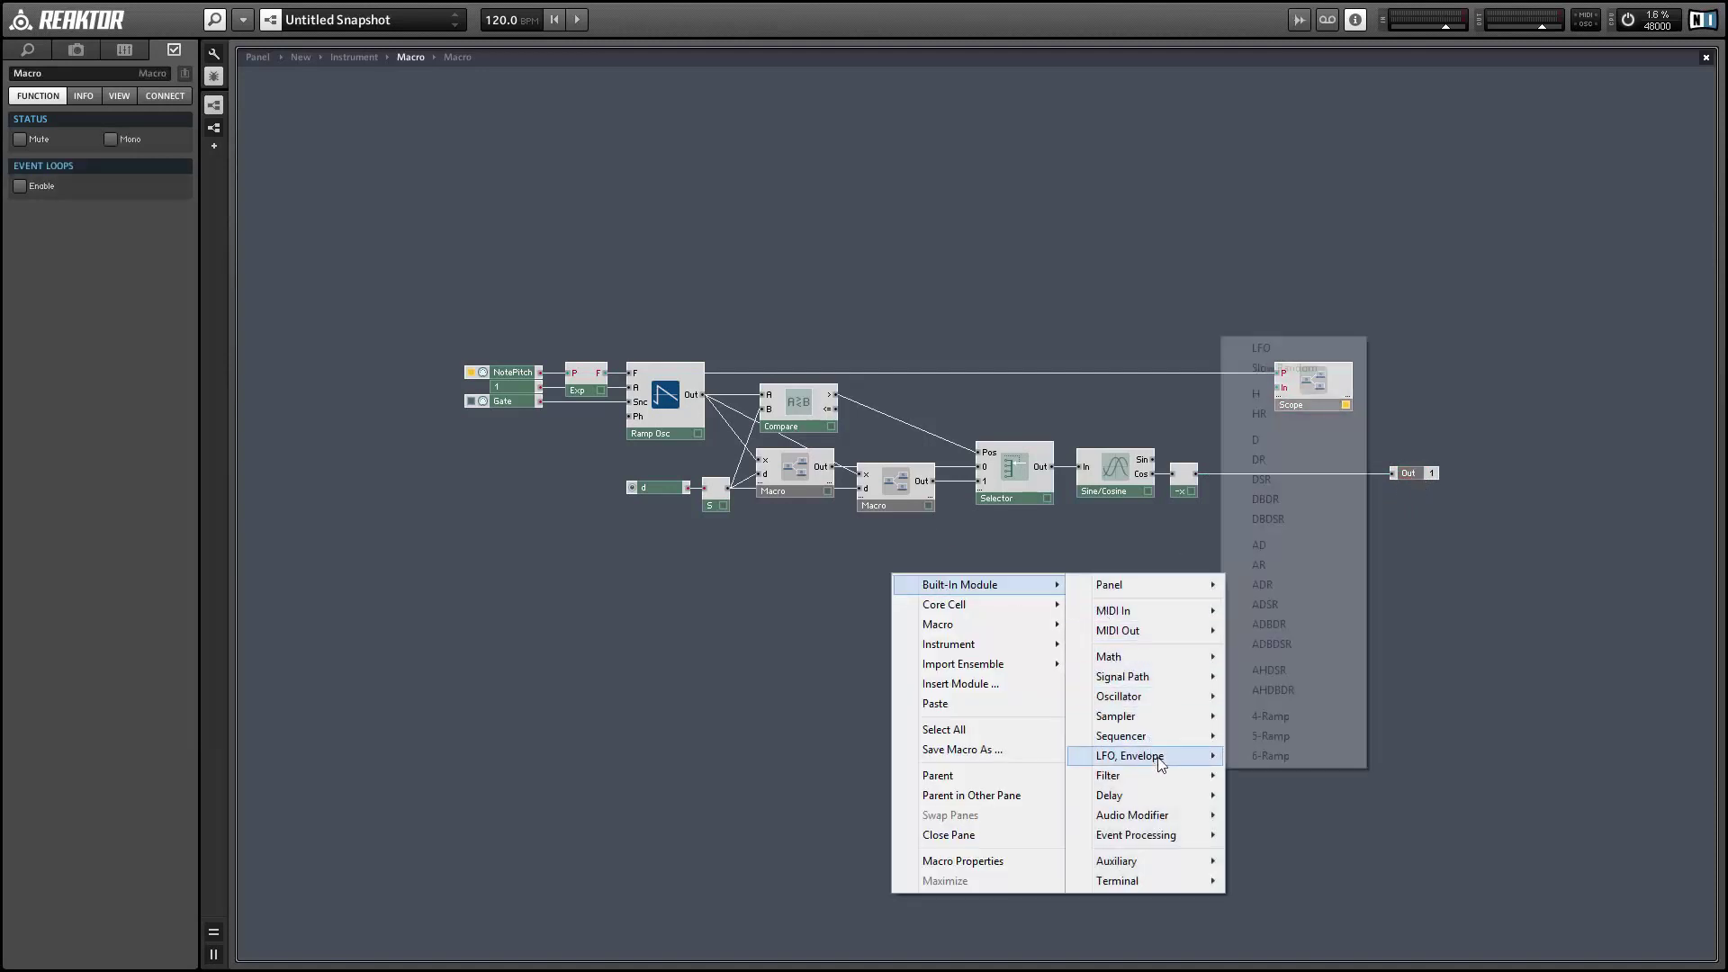
pyautogui.click(1305, 565)
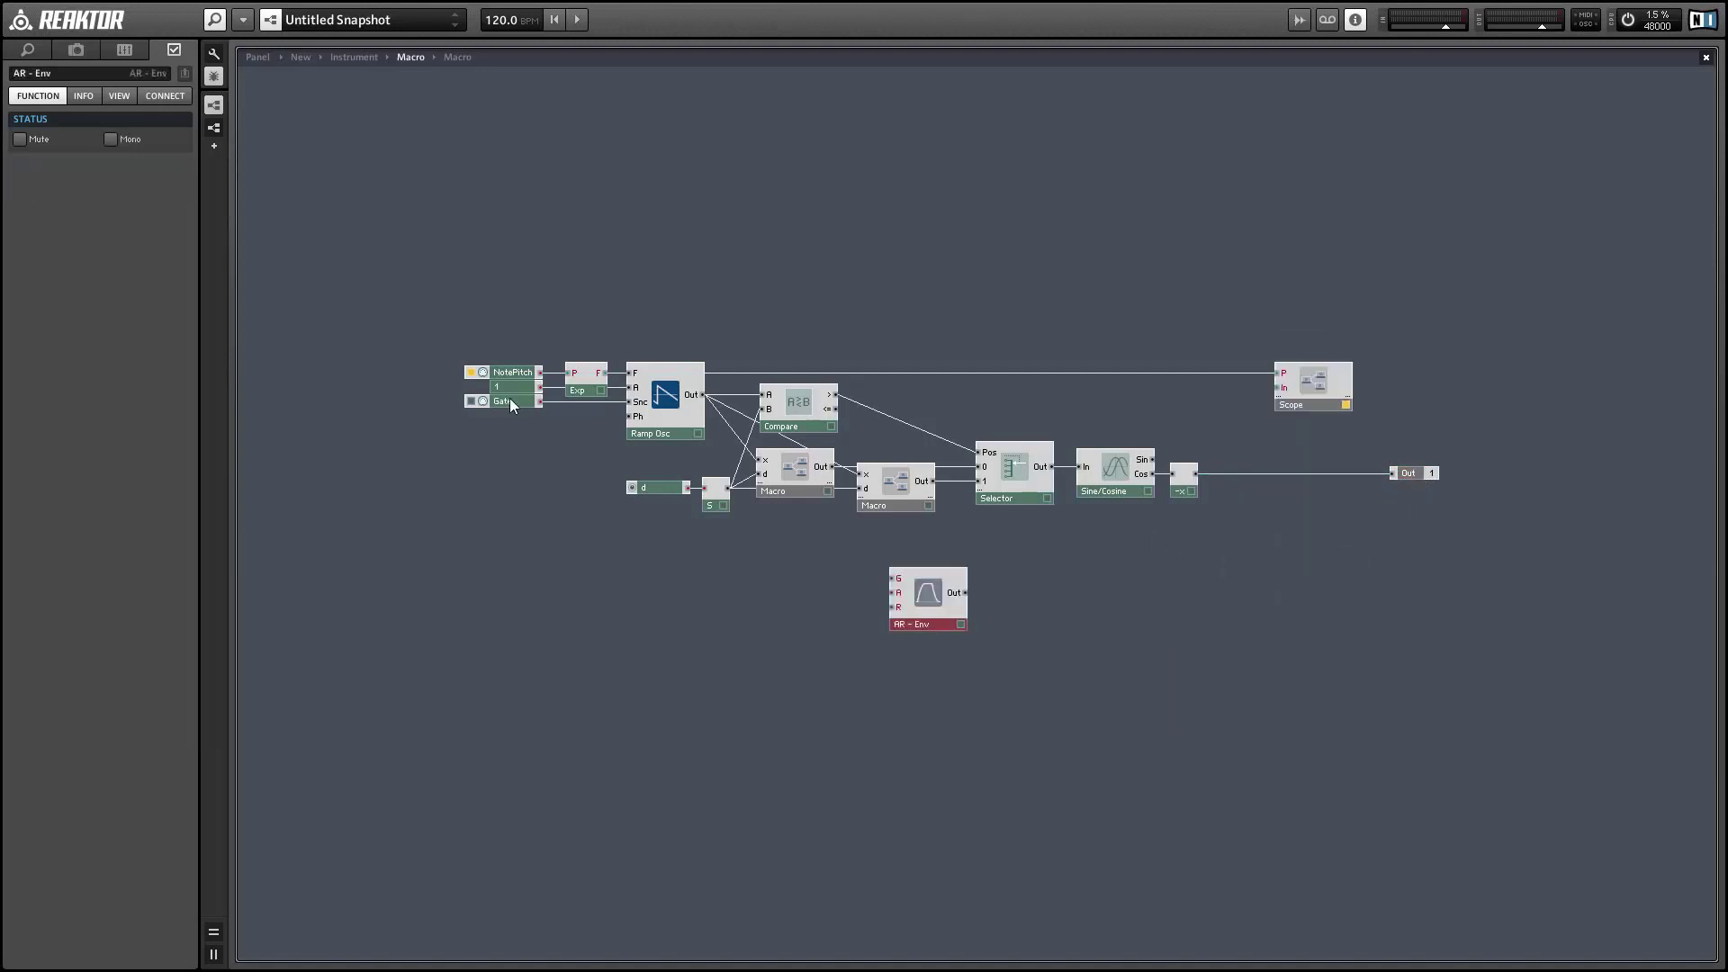
pyautogui.click(509, 397)
# Step: Place a Gate copy before the AR envelope and multiply the envelope output by the -x signal
pyautogui.hotkey('ctrl', 'c')
pyautogui.hotkey('ctrl', 'v')
pyautogui.moveTo(926, 575); pyautogui.dragTo(829, 575)
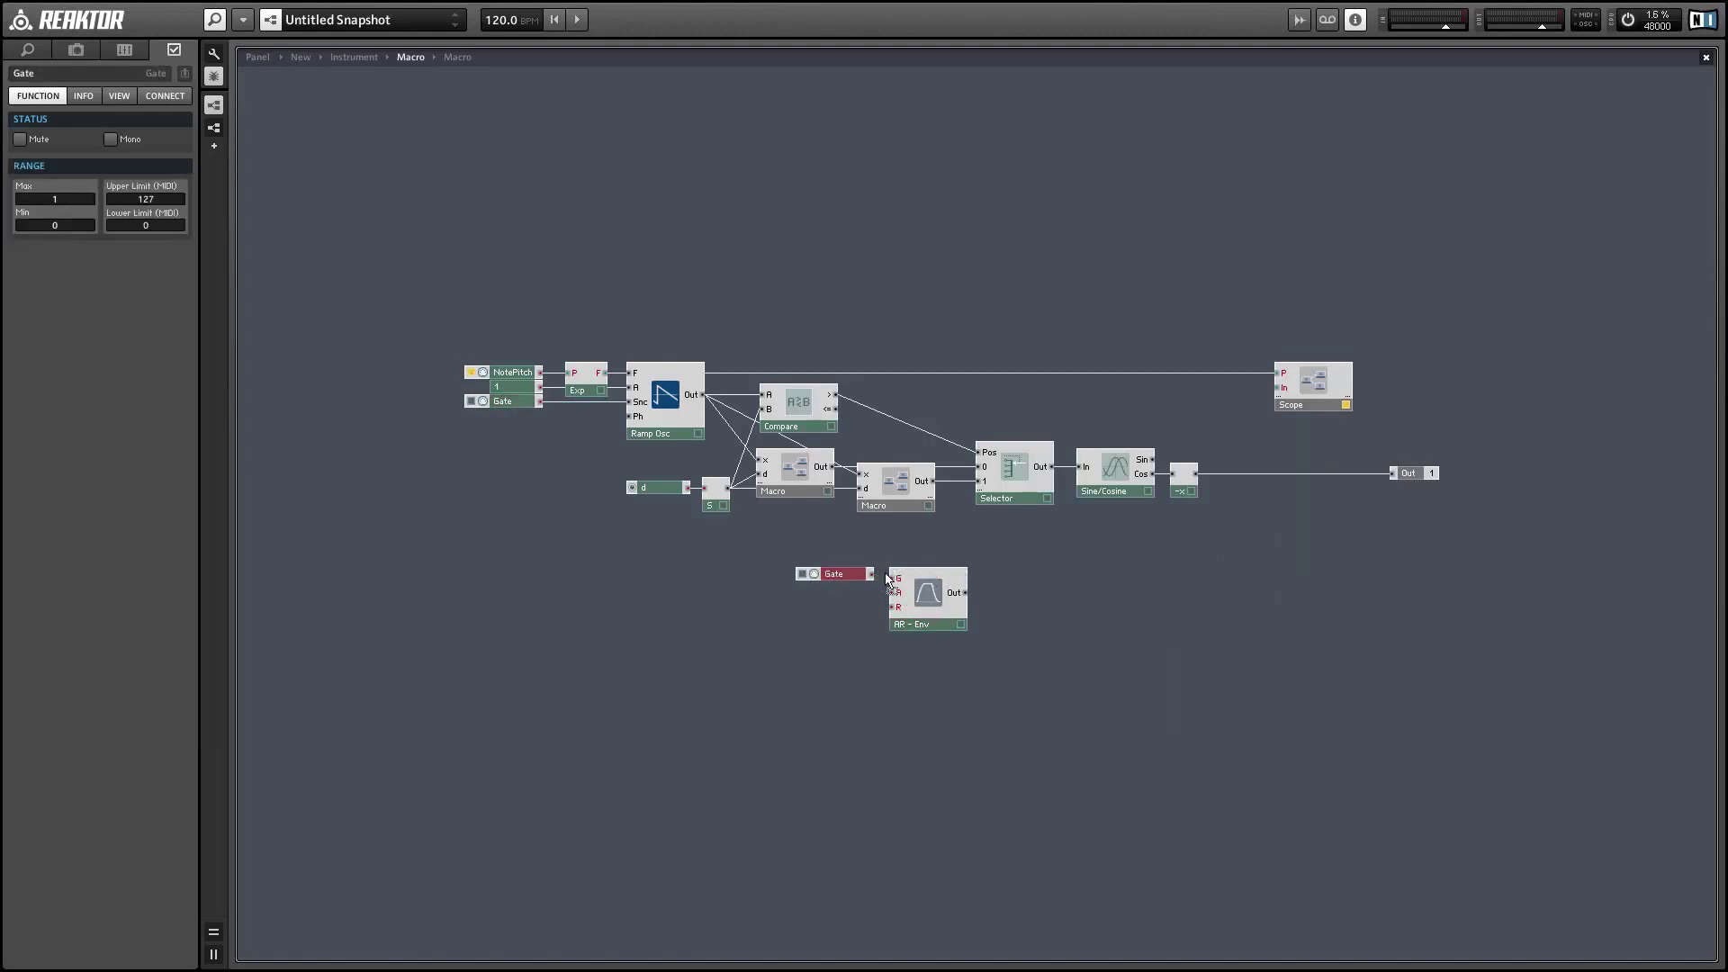
pyautogui.rightClick(1176, 637)
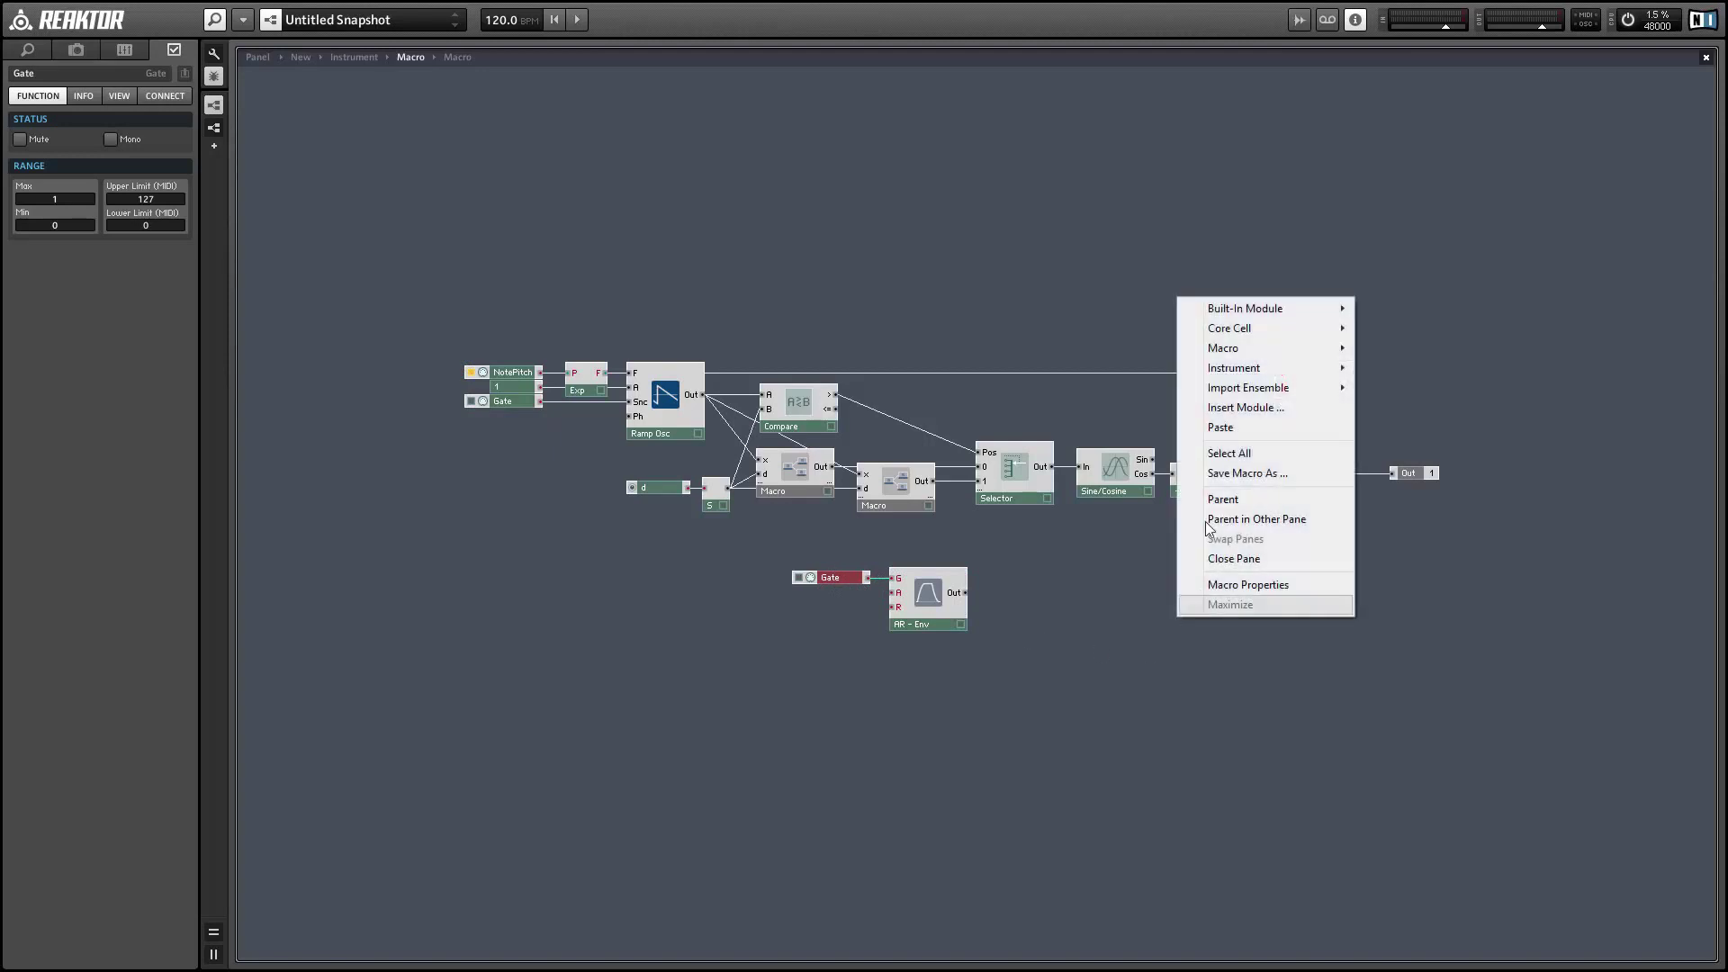
pyautogui.moveTo(1249, 309)
pyautogui.moveTo(1426, 381)
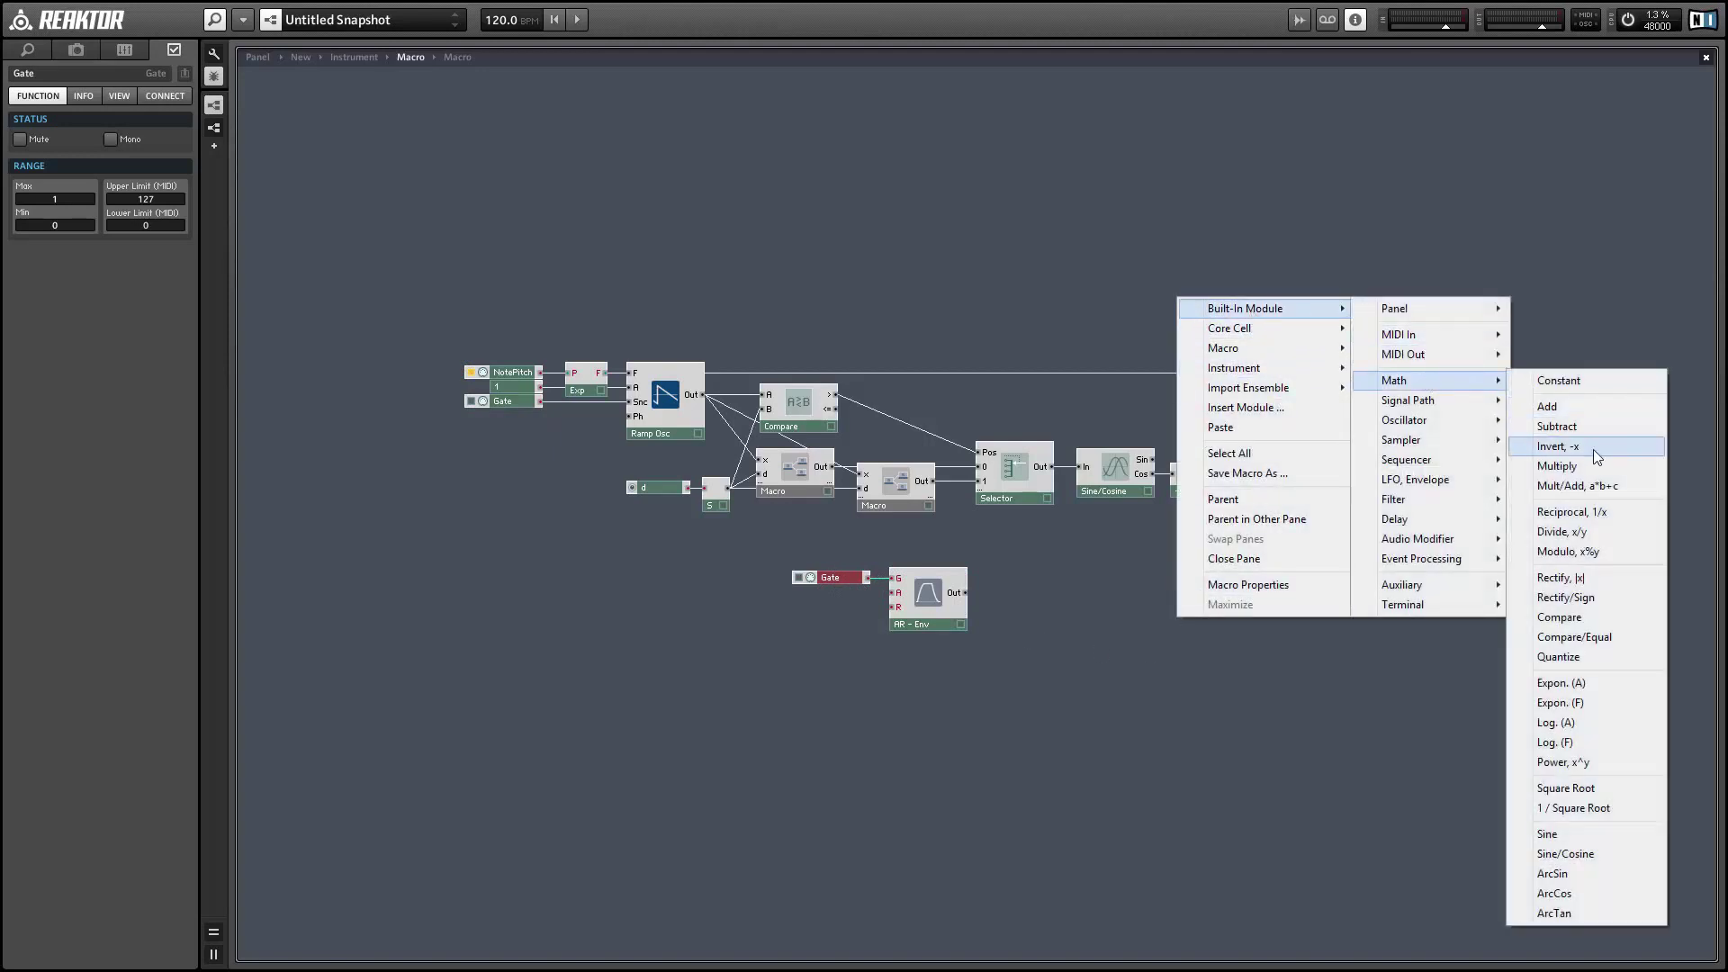
pyautogui.click(1562, 466)
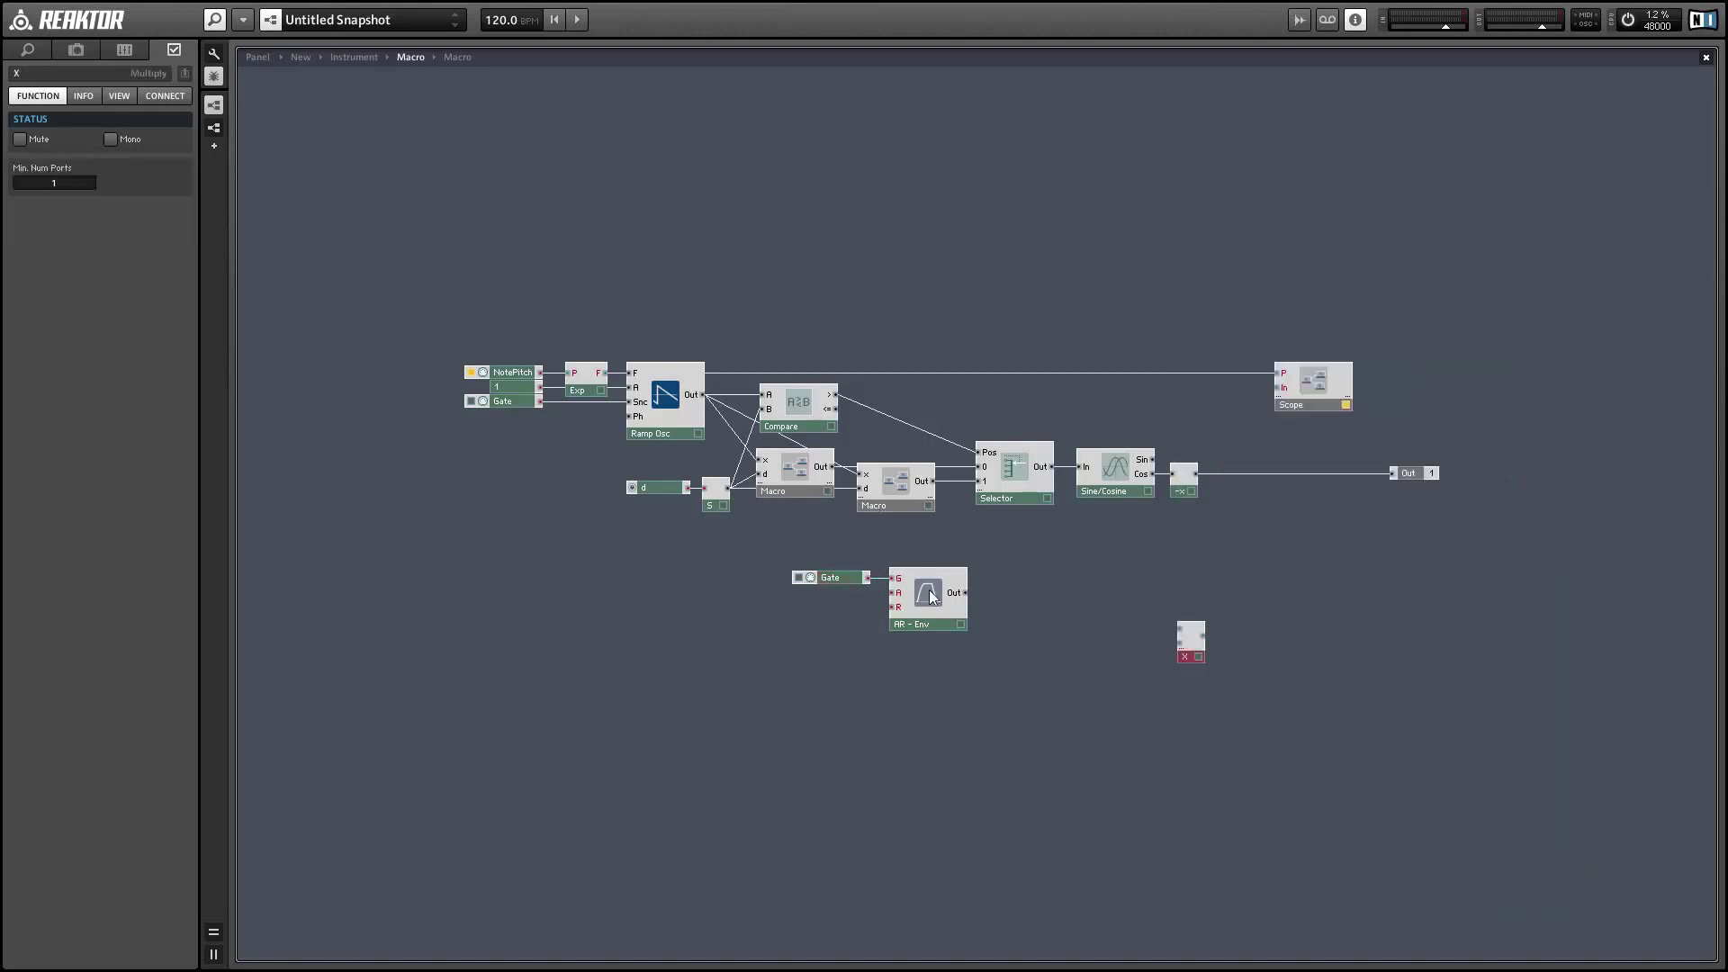
pyautogui.moveTo(964, 592); pyautogui.dragTo(1243, 486)
pyautogui.moveTo(986, 549); pyautogui.dragTo(784, 630)
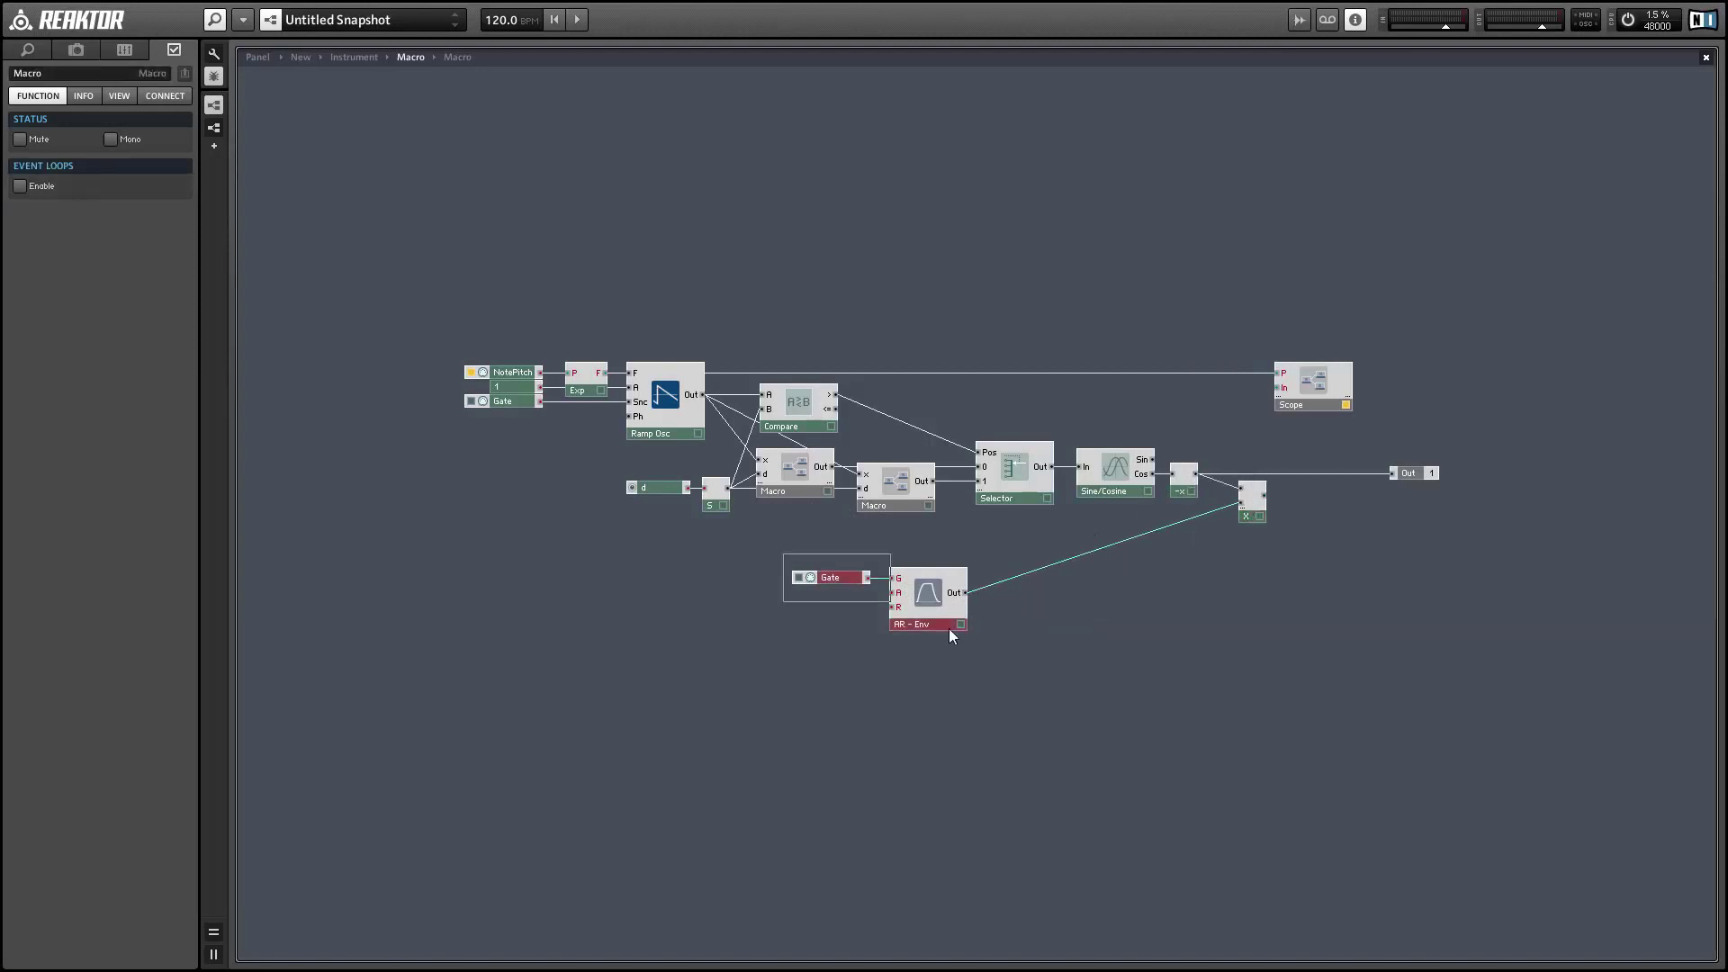
# Step: Send the Multiply output to both the Scope's In and the Out port
pyautogui.moveTo(952, 627); pyautogui.dragTo(1020, 613)
pyautogui.moveTo(1136, 604); pyautogui.dragTo(1166, 581)
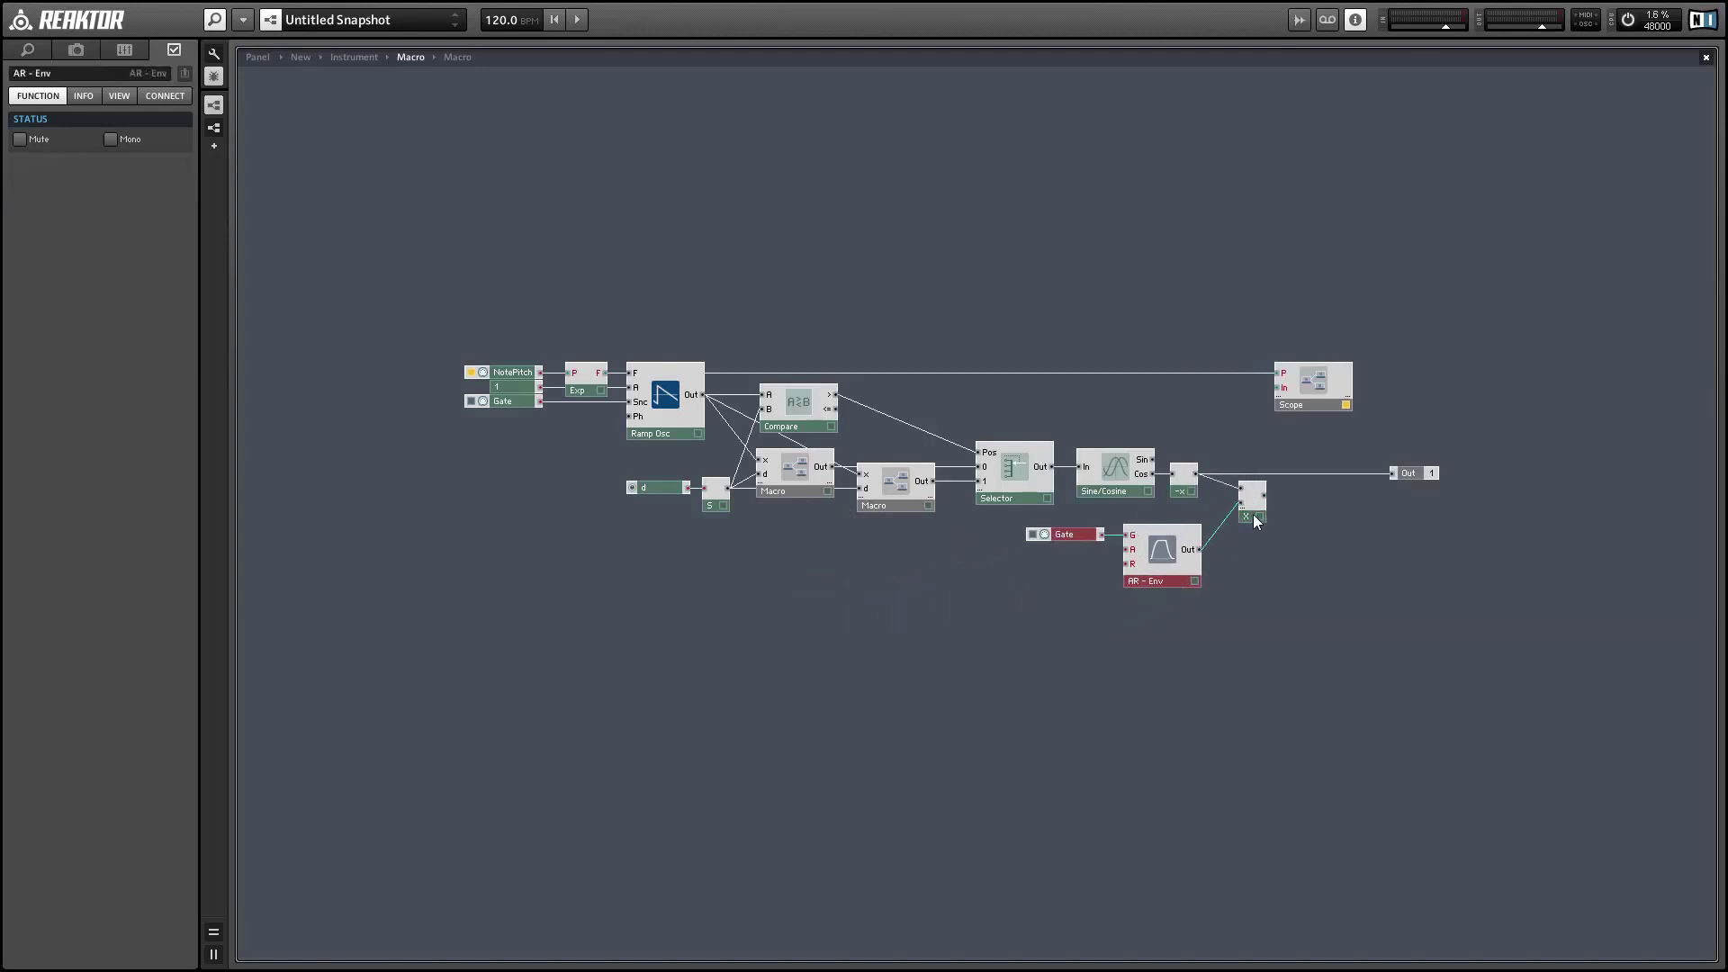
pyautogui.moveTo(1257, 516); pyautogui.dragTo(1235, 506)
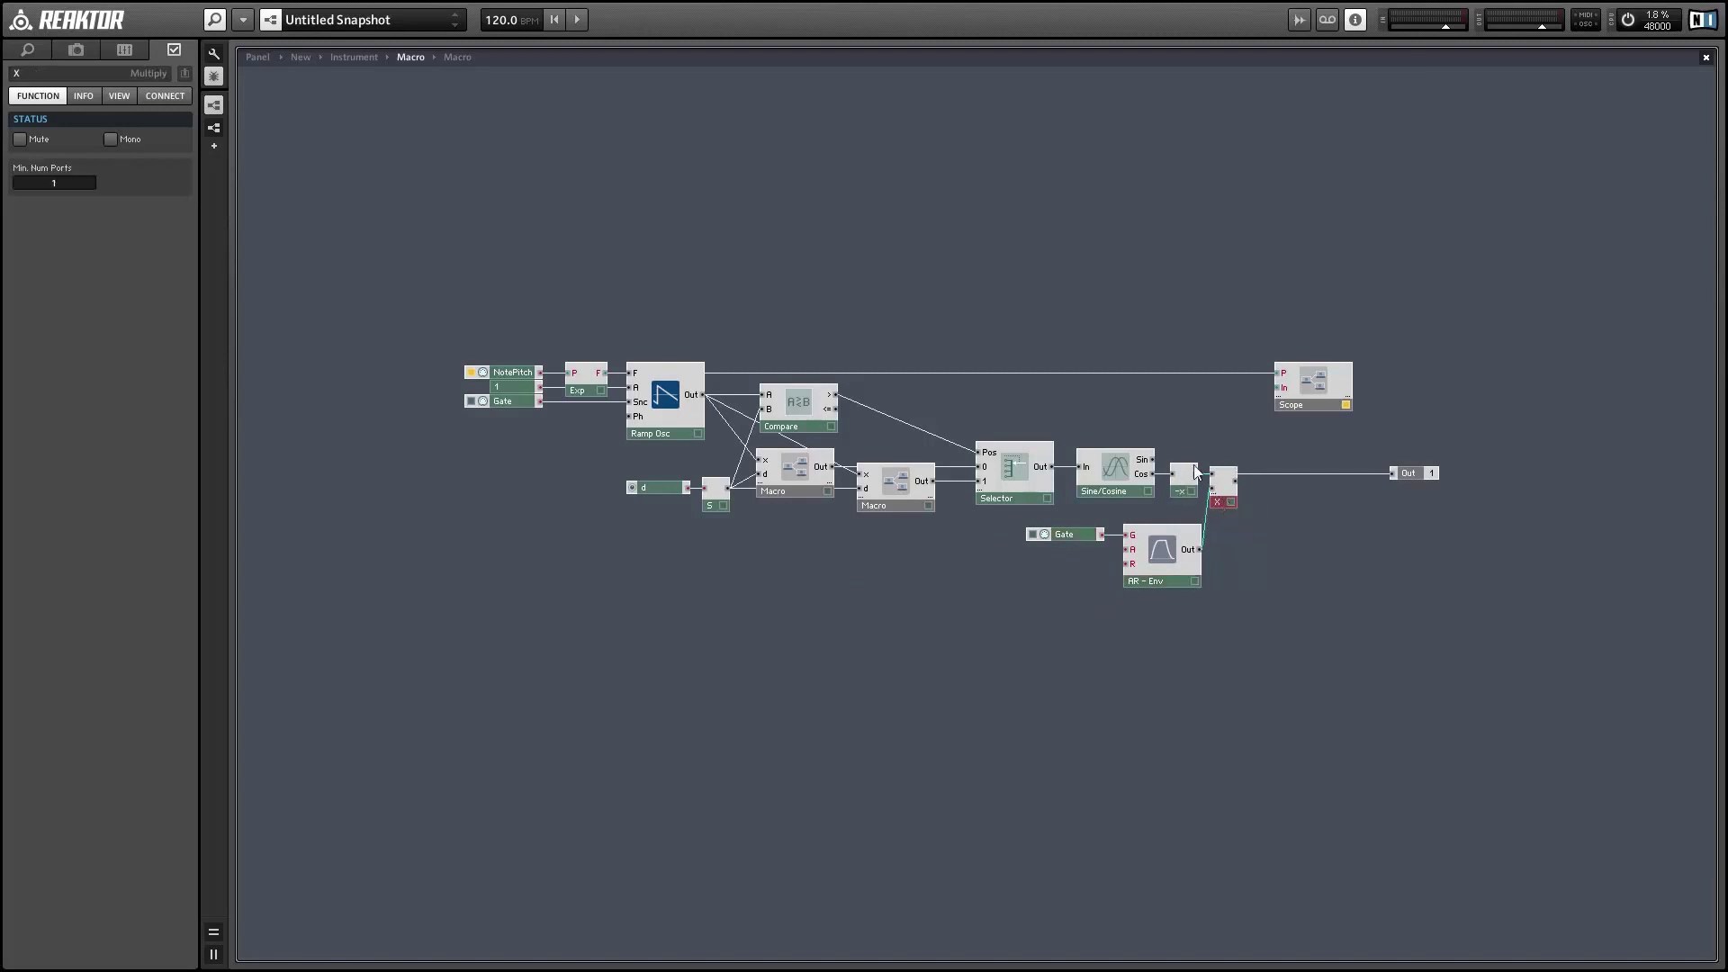
pyautogui.moveTo(1296, 371); pyautogui.dragTo(1294, 376)
pyautogui.moveTo(1236, 485); pyautogui.dragTo(1294, 483)
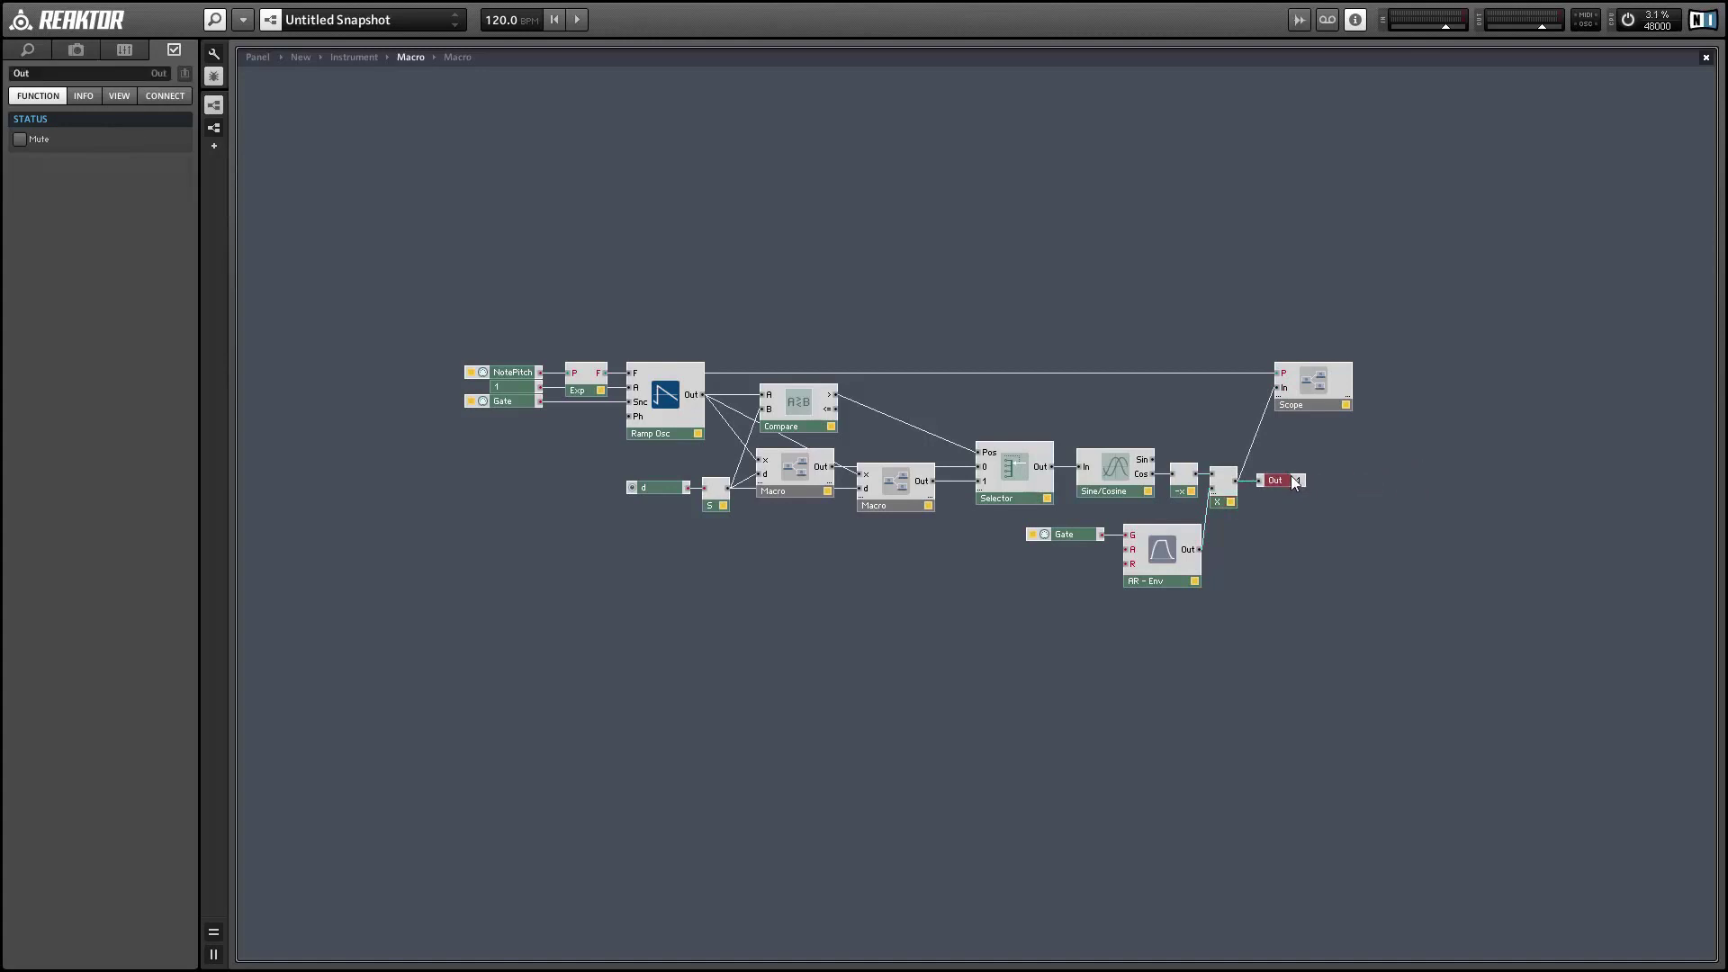
pyautogui.click(930, 225)
# Step: At Instrument level, position the d knob right of the scope and hide the macro frame's icon
pyautogui.doubleClick(914, 235)
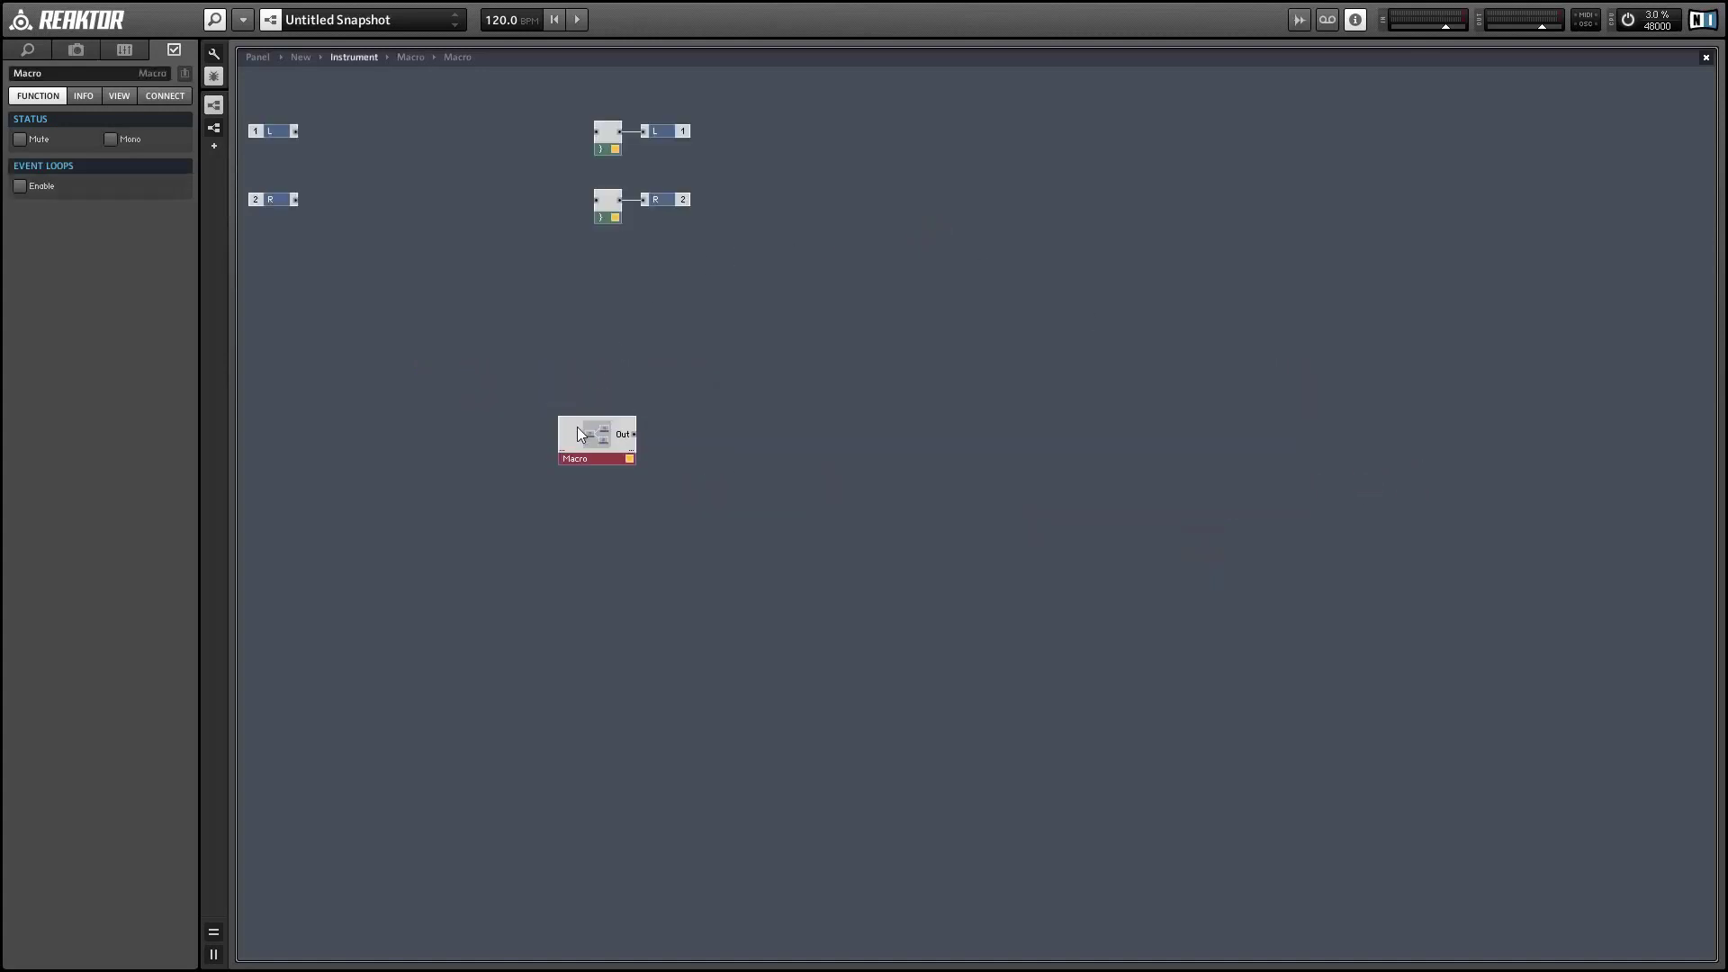
pyautogui.moveTo(576, 439); pyautogui.dragTo(597, 199)
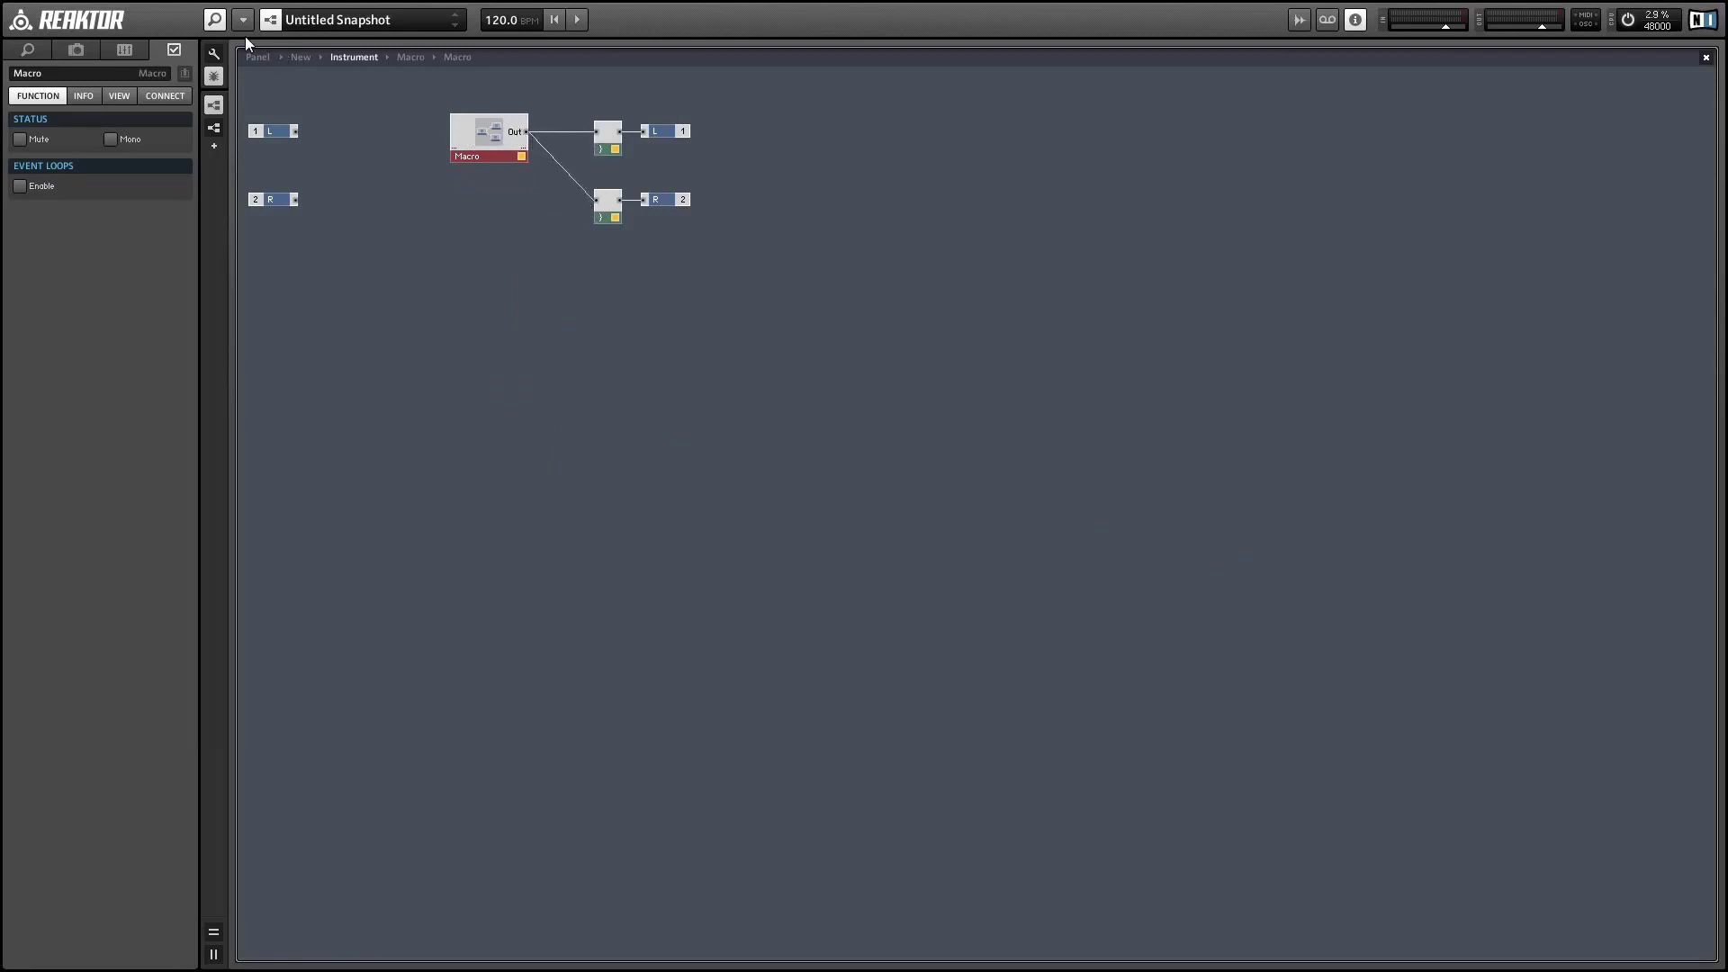
pyautogui.click(259, 57)
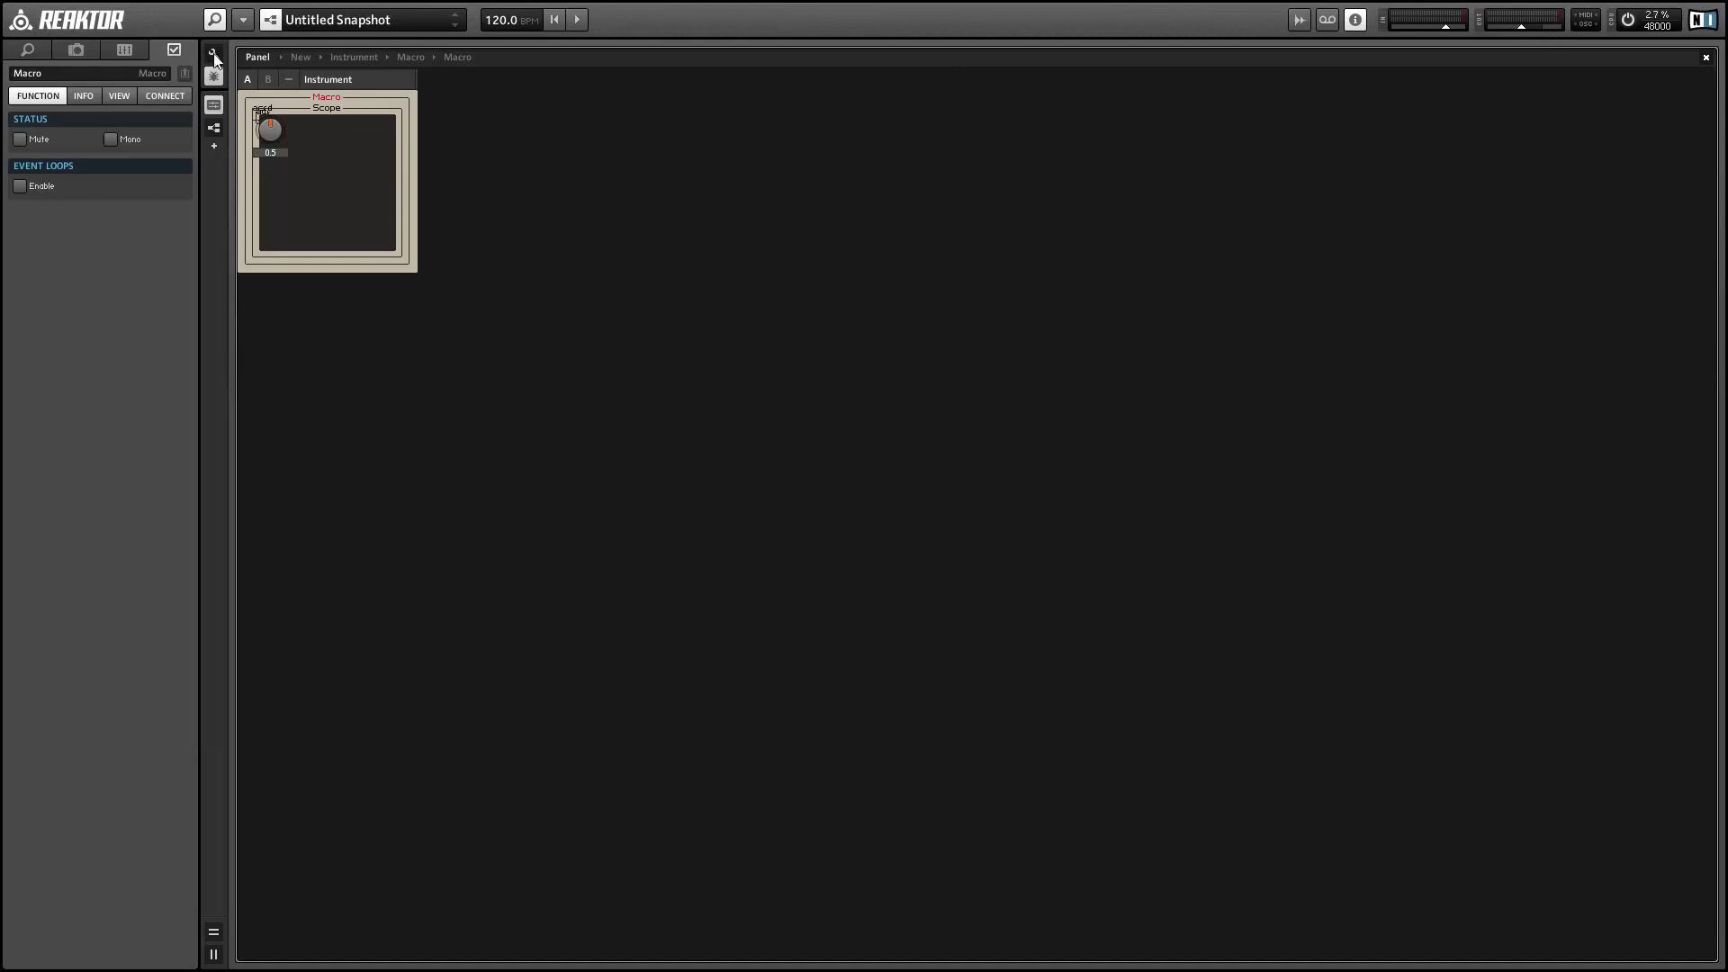
pyautogui.moveTo(335, 111); pyautogui.dragTo(388, 115)
pyautogui.moveTo(267, 119); pyautogui.dragTo(266, 176)
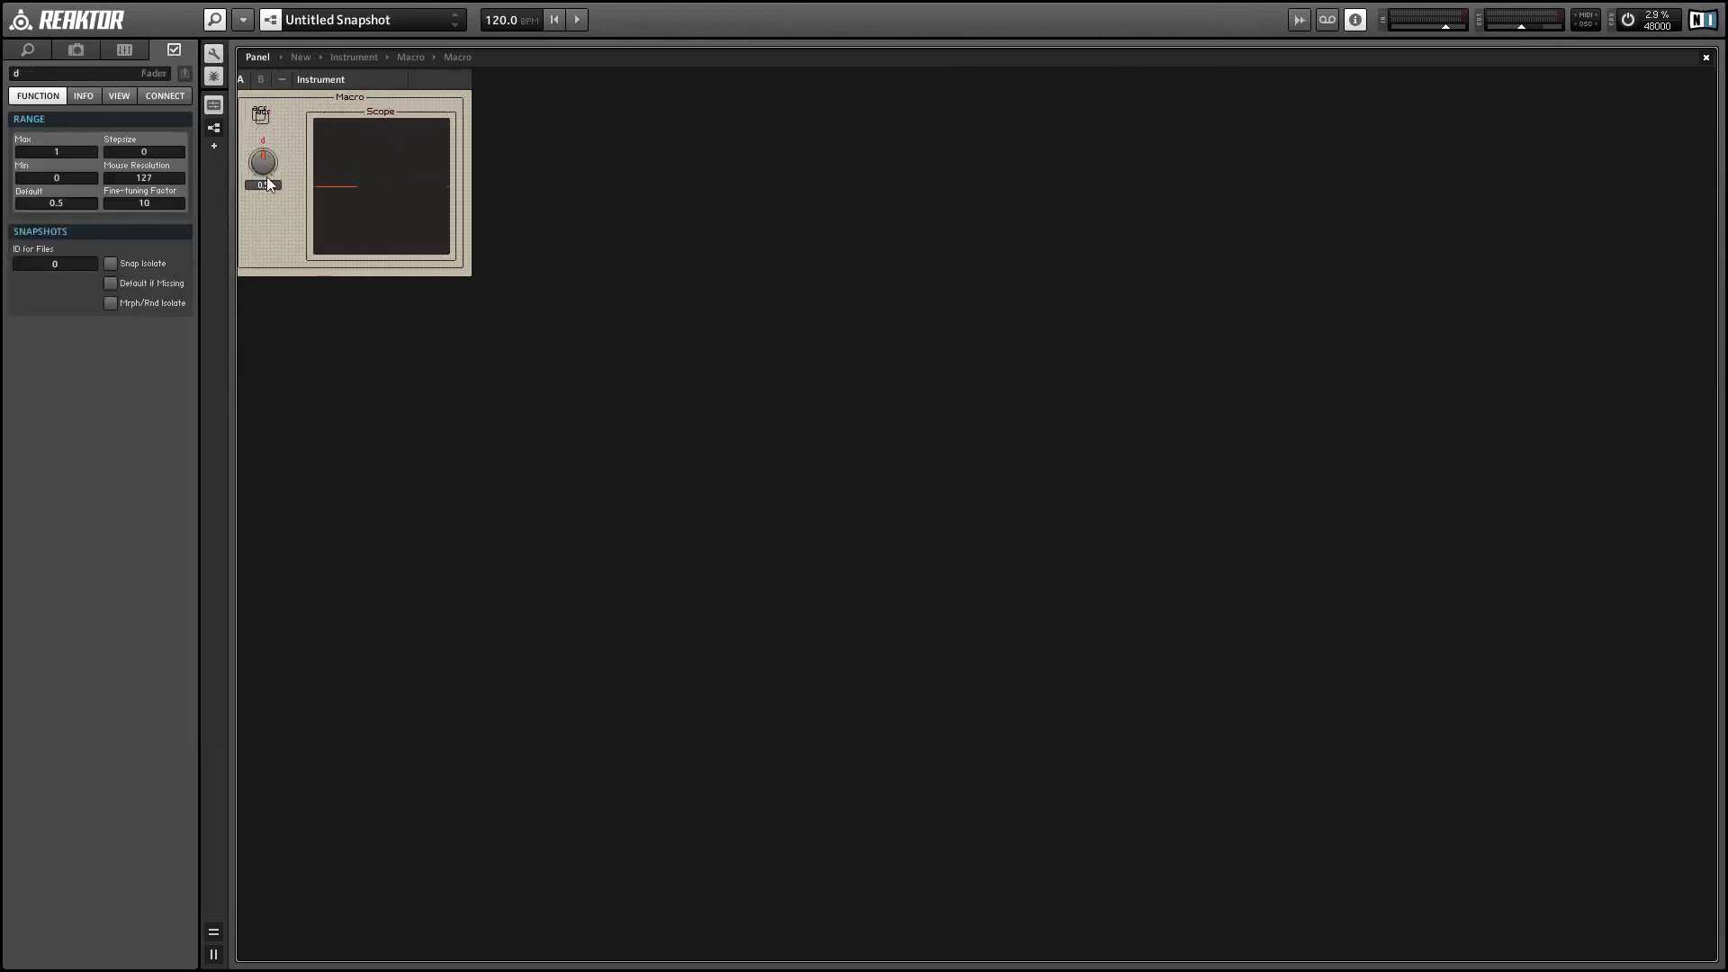
pyautogui.click(266, 119)
pyautogui.click(121, 96)
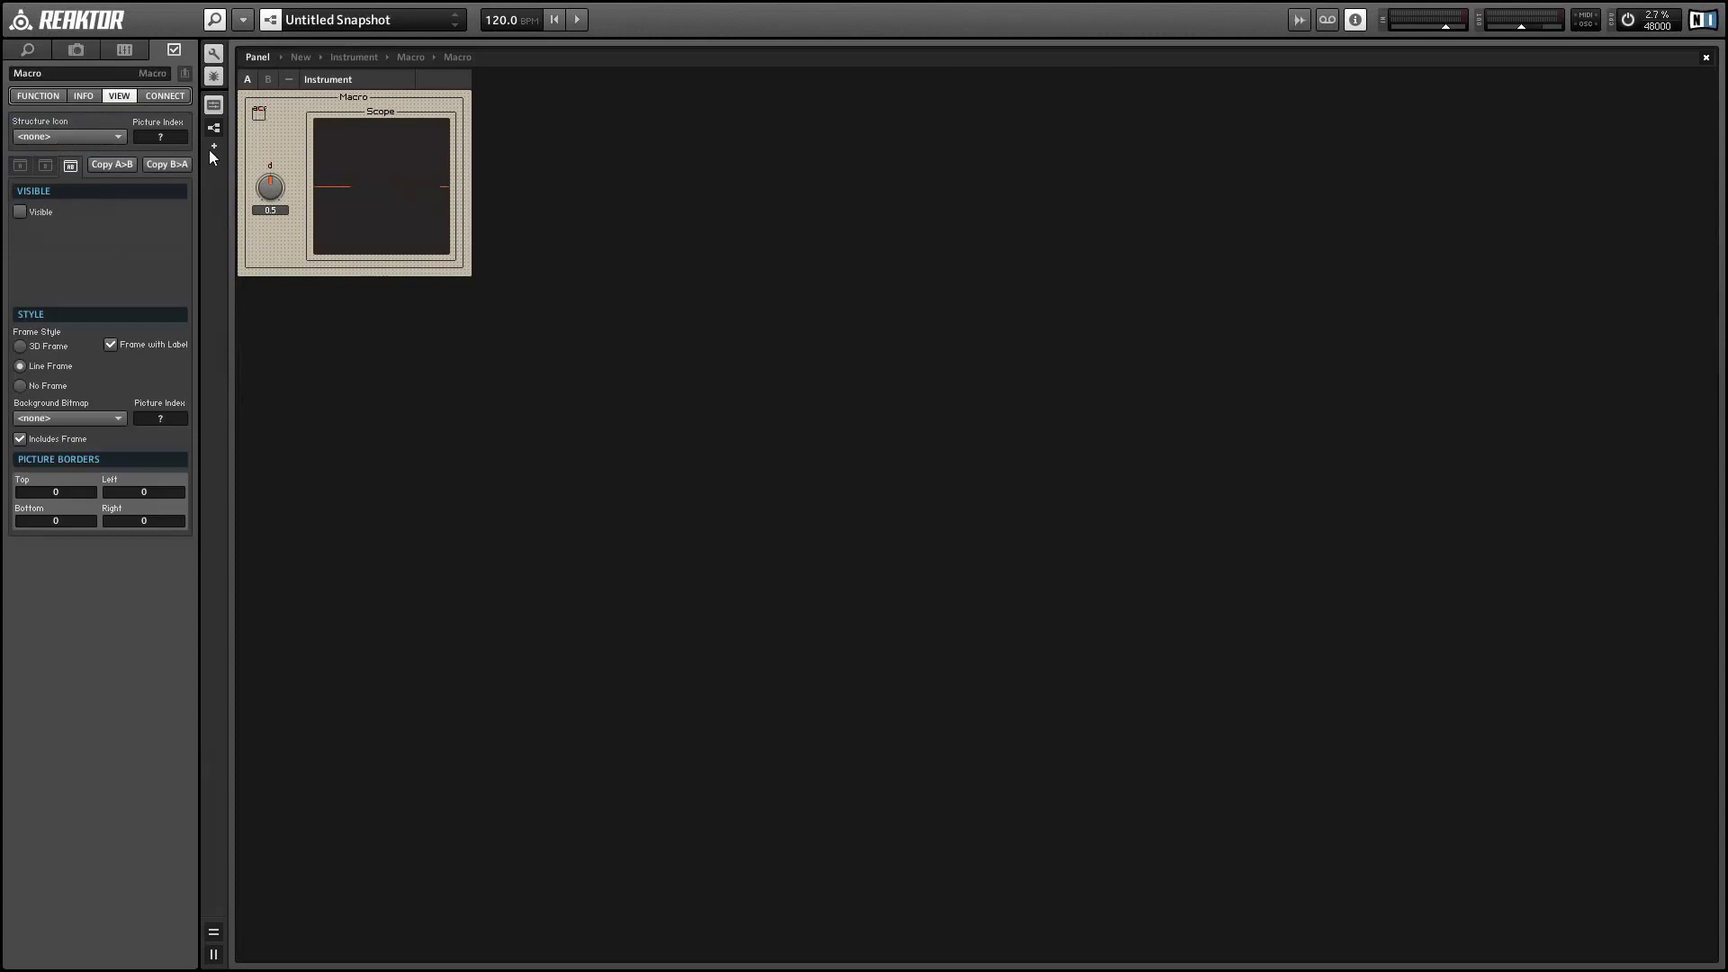
pyautogui.click(28, 216)
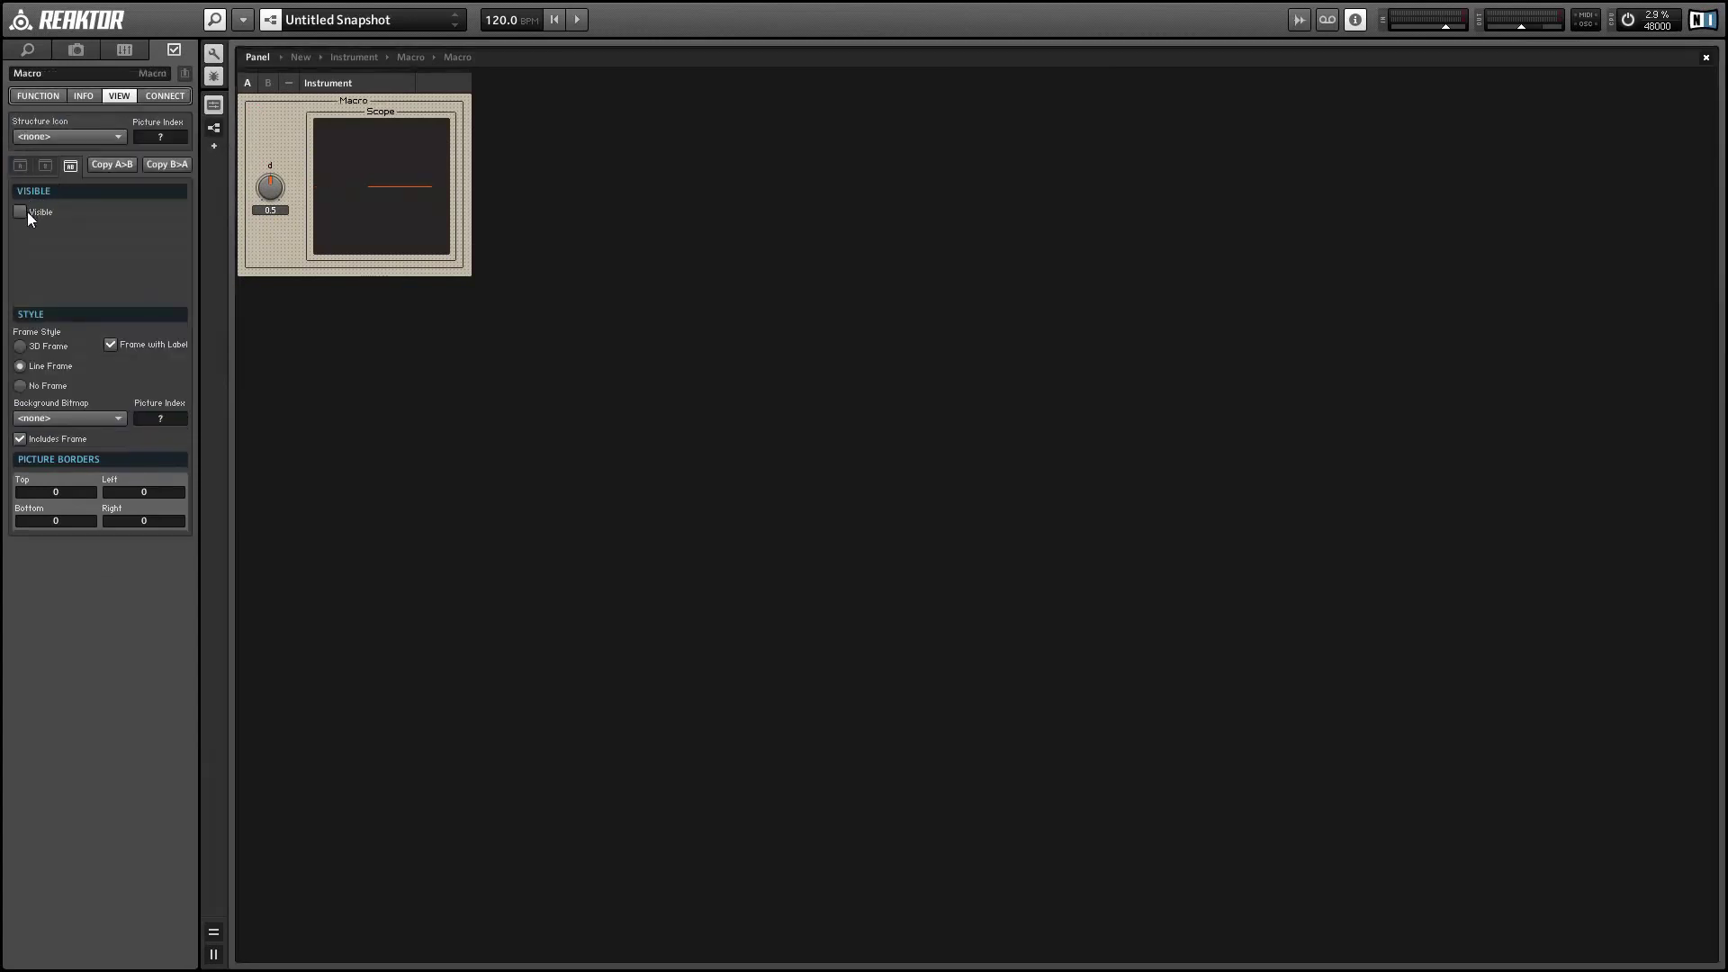
pyautogui.moveTo(270, 187); pyautogui.dragTo(376, 277)
pyautogui.click(214, 54)
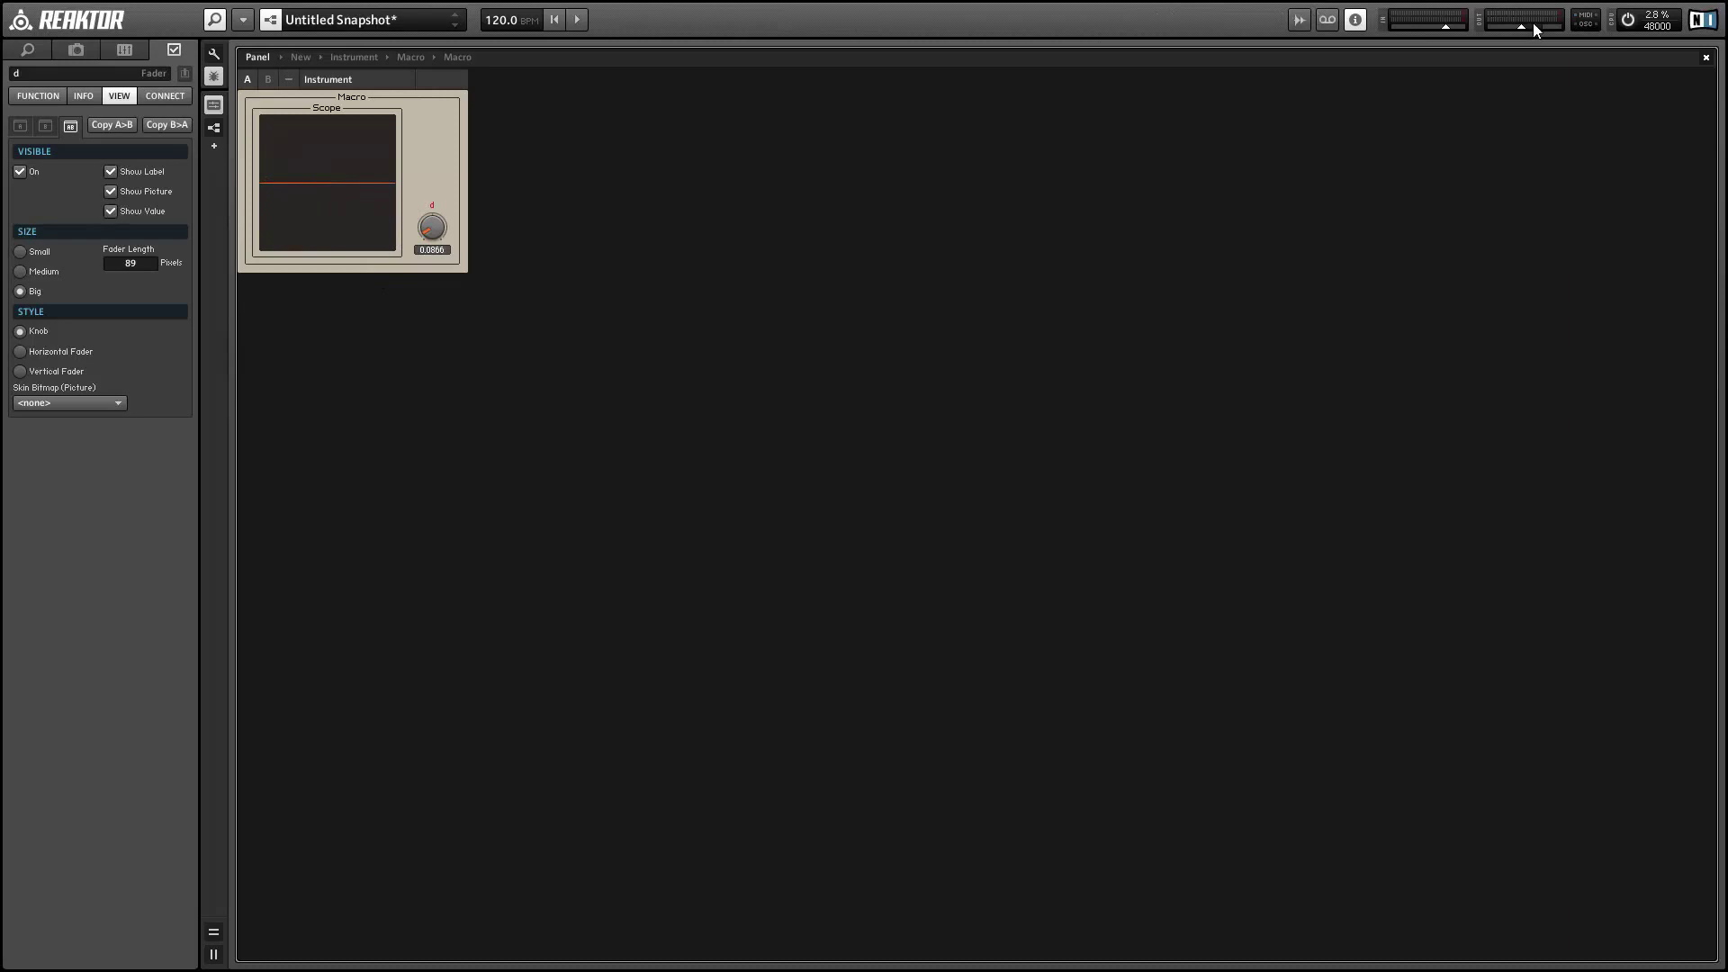
# Step: Raise the output volume, turn d to about 0.24, and enter the macro's structure
pyautogui.moveTo(1532, 23); pyautogui.dragTo(1541, 26)
pyautogui.moveTo(435, 233); pyautogui.dragTo(396, 166)
pyautogui.doubleClick(413, 144)
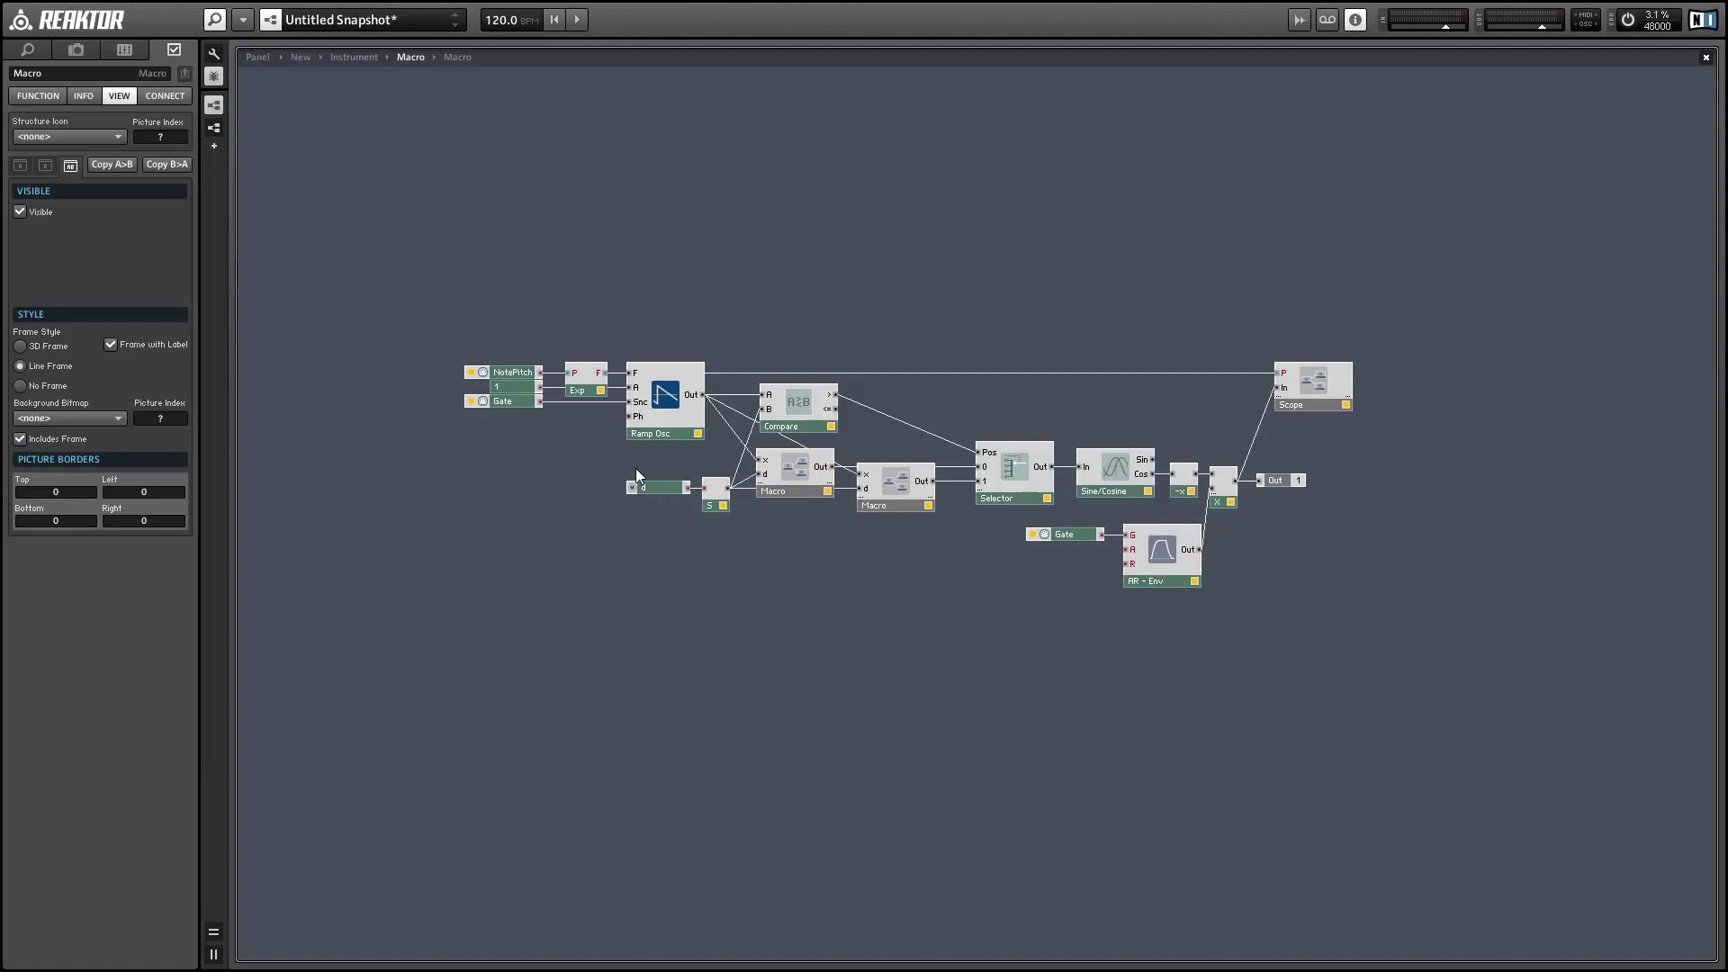
# Step: Duplicate the d fader and its S module, renaming the copied fader to v
pyautogui.moveTo(631, 467); pyautogui.dragTo(666, 581)
pyautogui.moveTo(721, 521); pyautogui.dragTo(635, 482)
pyautogui.hotkey('ctrl', 'c')
pyautogui.hotkey('ctrl', 'v')
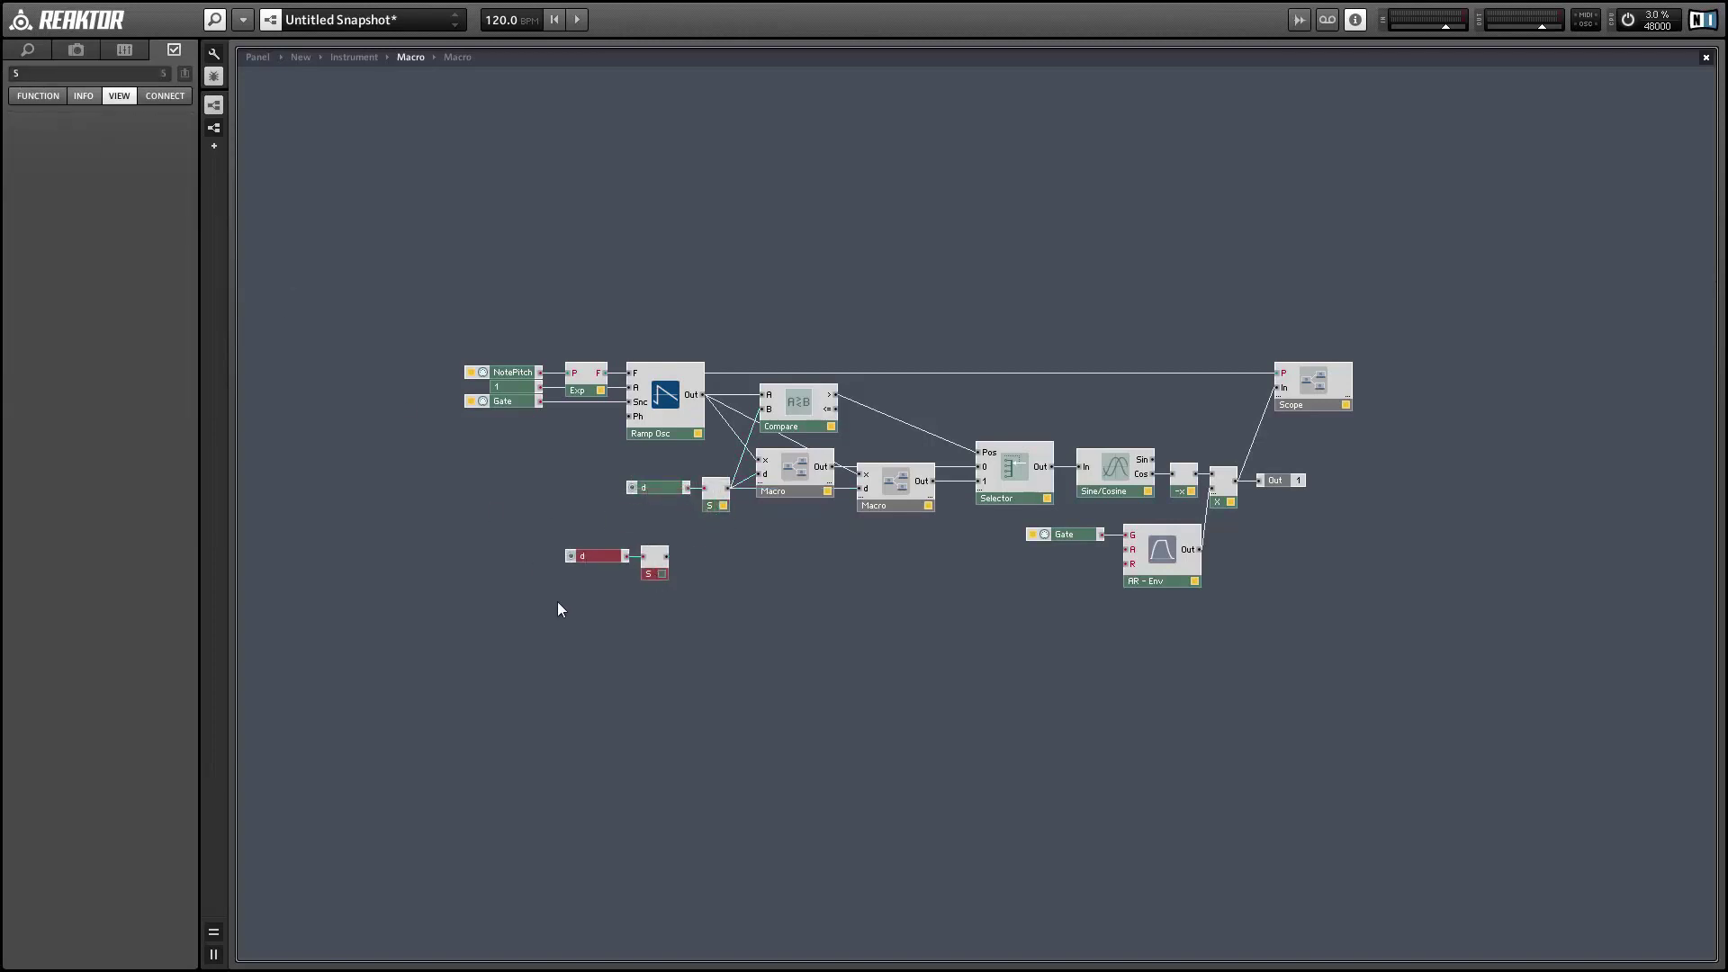
pyautogui.press('BackSpace')
pyautogui.write('v')
pyautogui.press('Return')
pyautogui.click(661, 591)
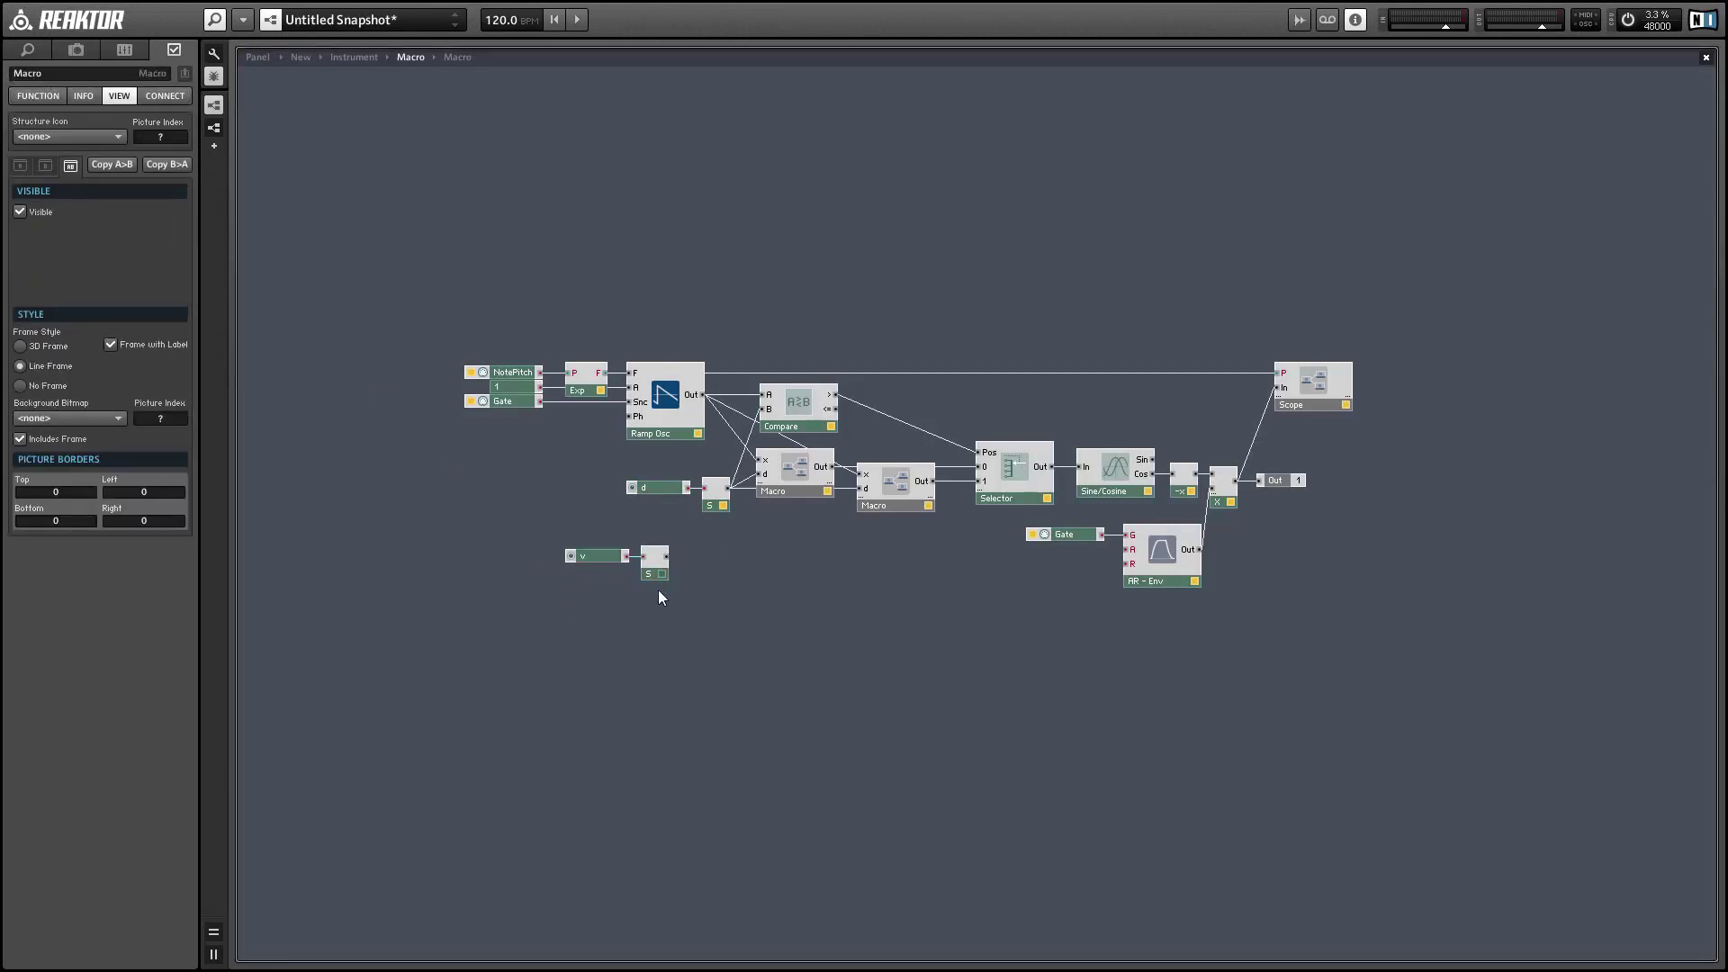
# Step: Set the v fader's range to Min 0.01 and Max 5
pyautogui.click(596, 556)
pyautogui.click(34, 95)
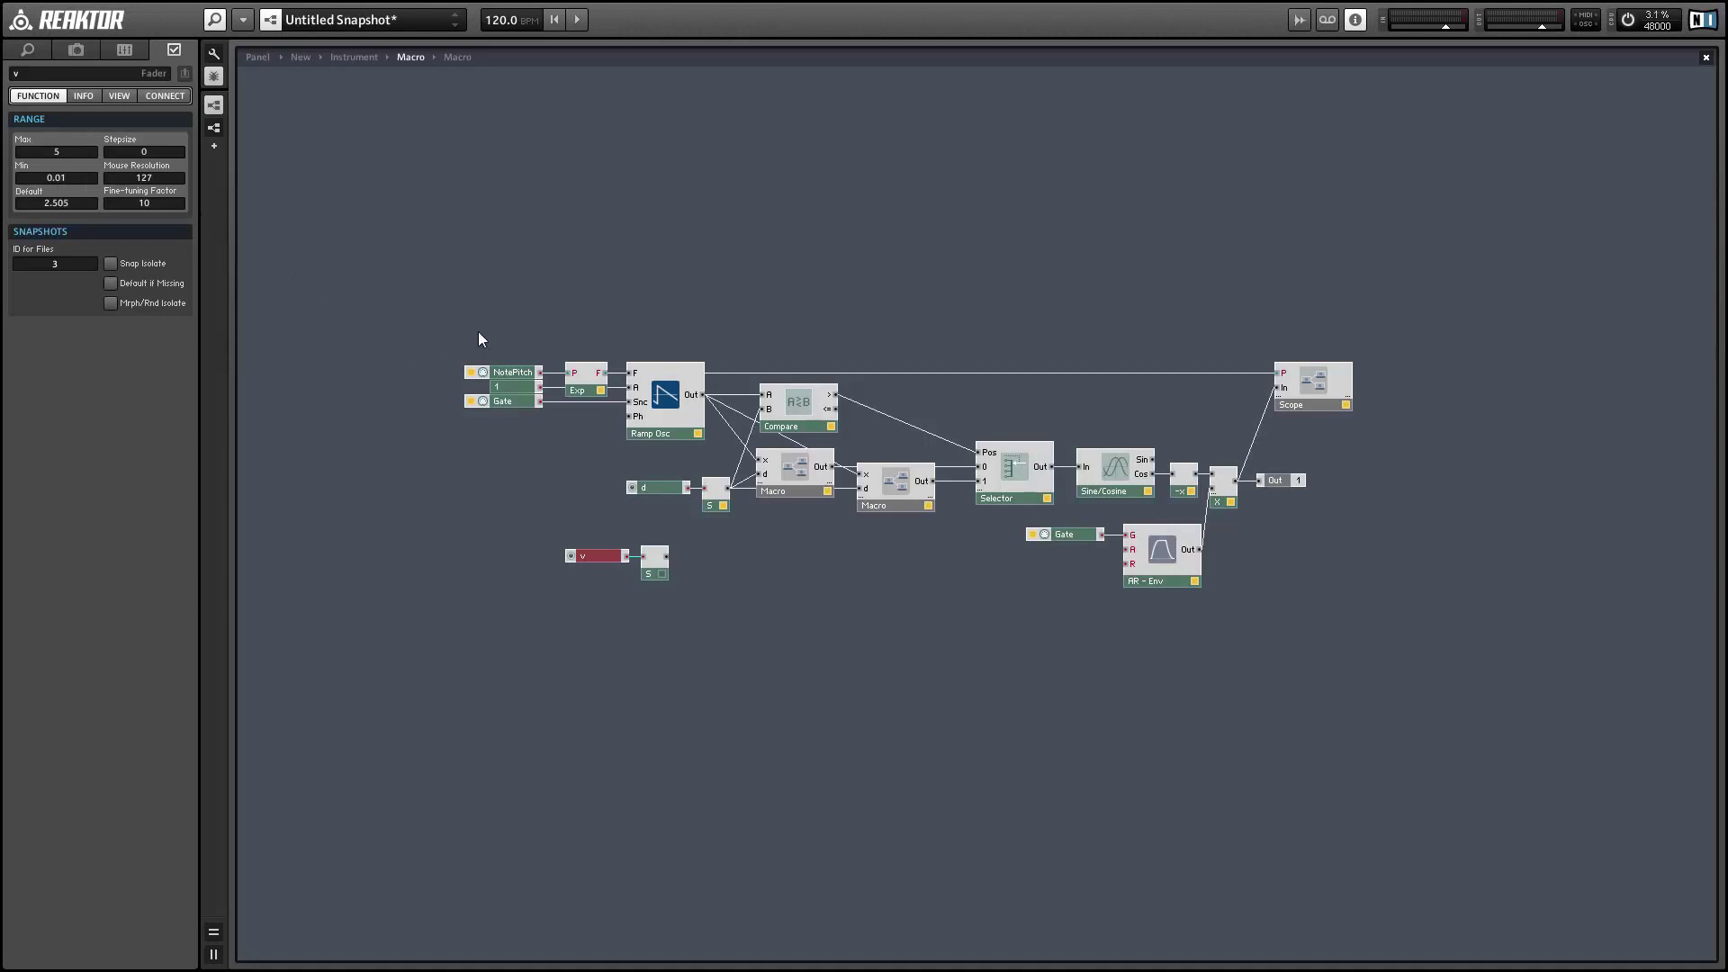
pyautogui.moveTo(532, 516); pyautogui.dragTo(768, 496)
pyautogui.click(639, 484)
pyautogui.click(693, 537)
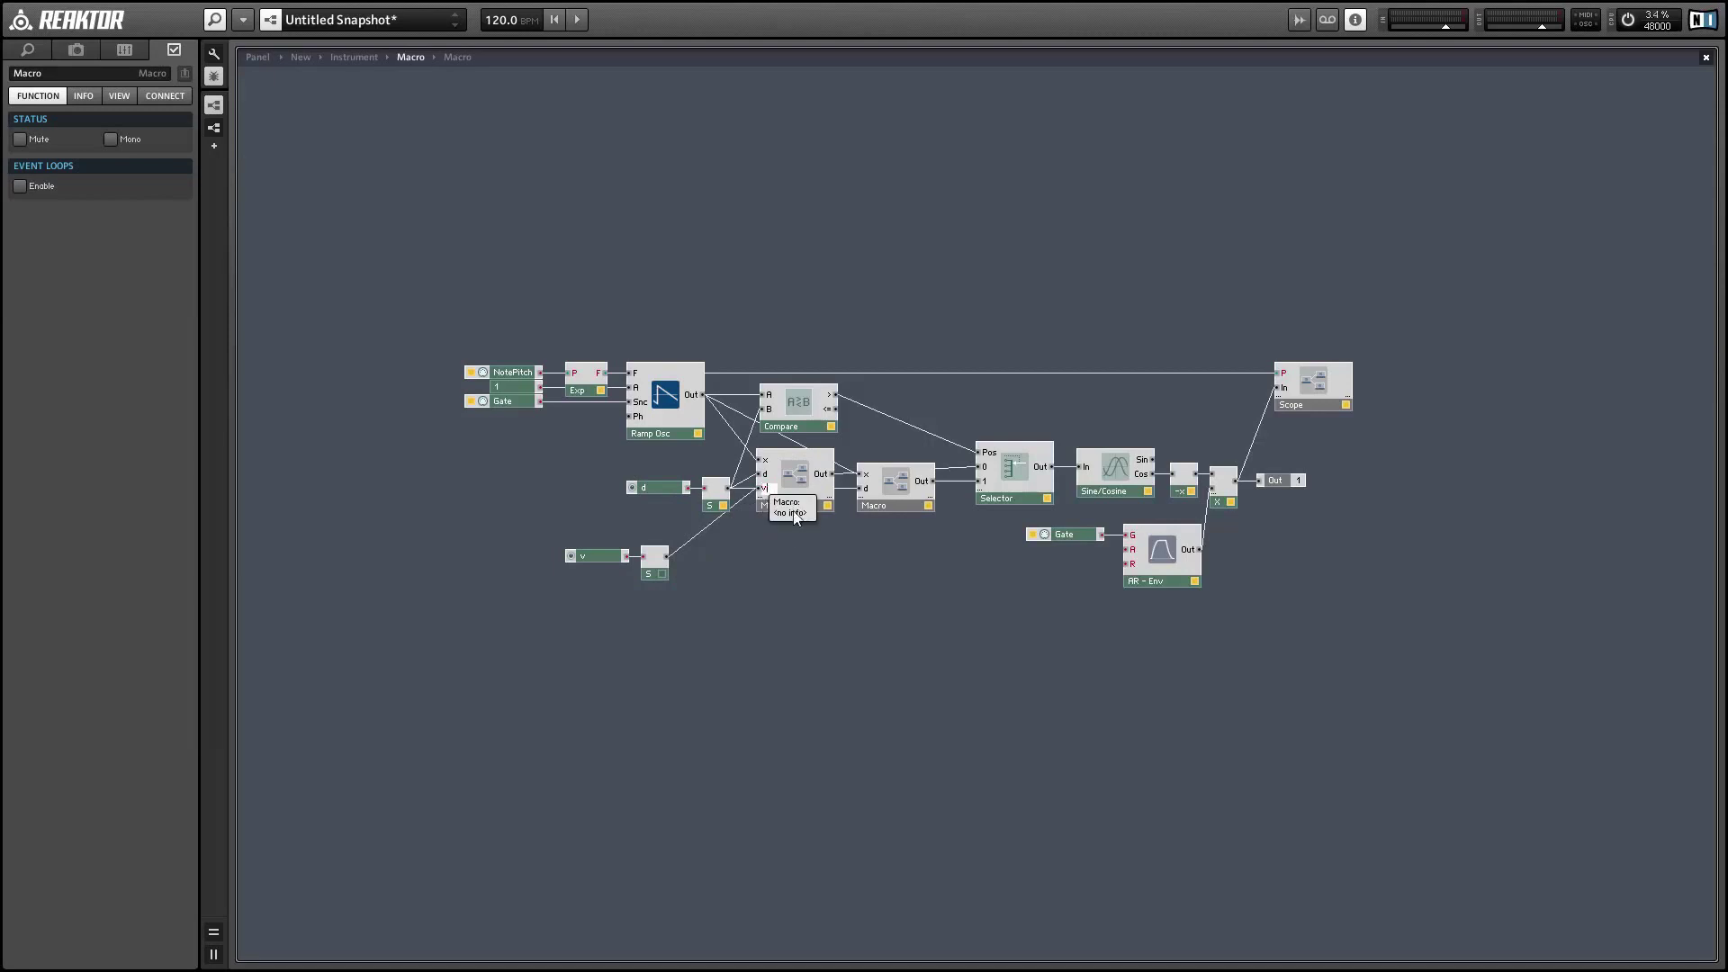
# Step: Wire the smoothed v signal into new v inputs on both shaper macros and line v up under d
pyautogui.moveTo(799, 555); pyautogui.dragTo(871, 517)
pyautogui.moveTo(664, 558); pyautogui.dragTo(869, 518)
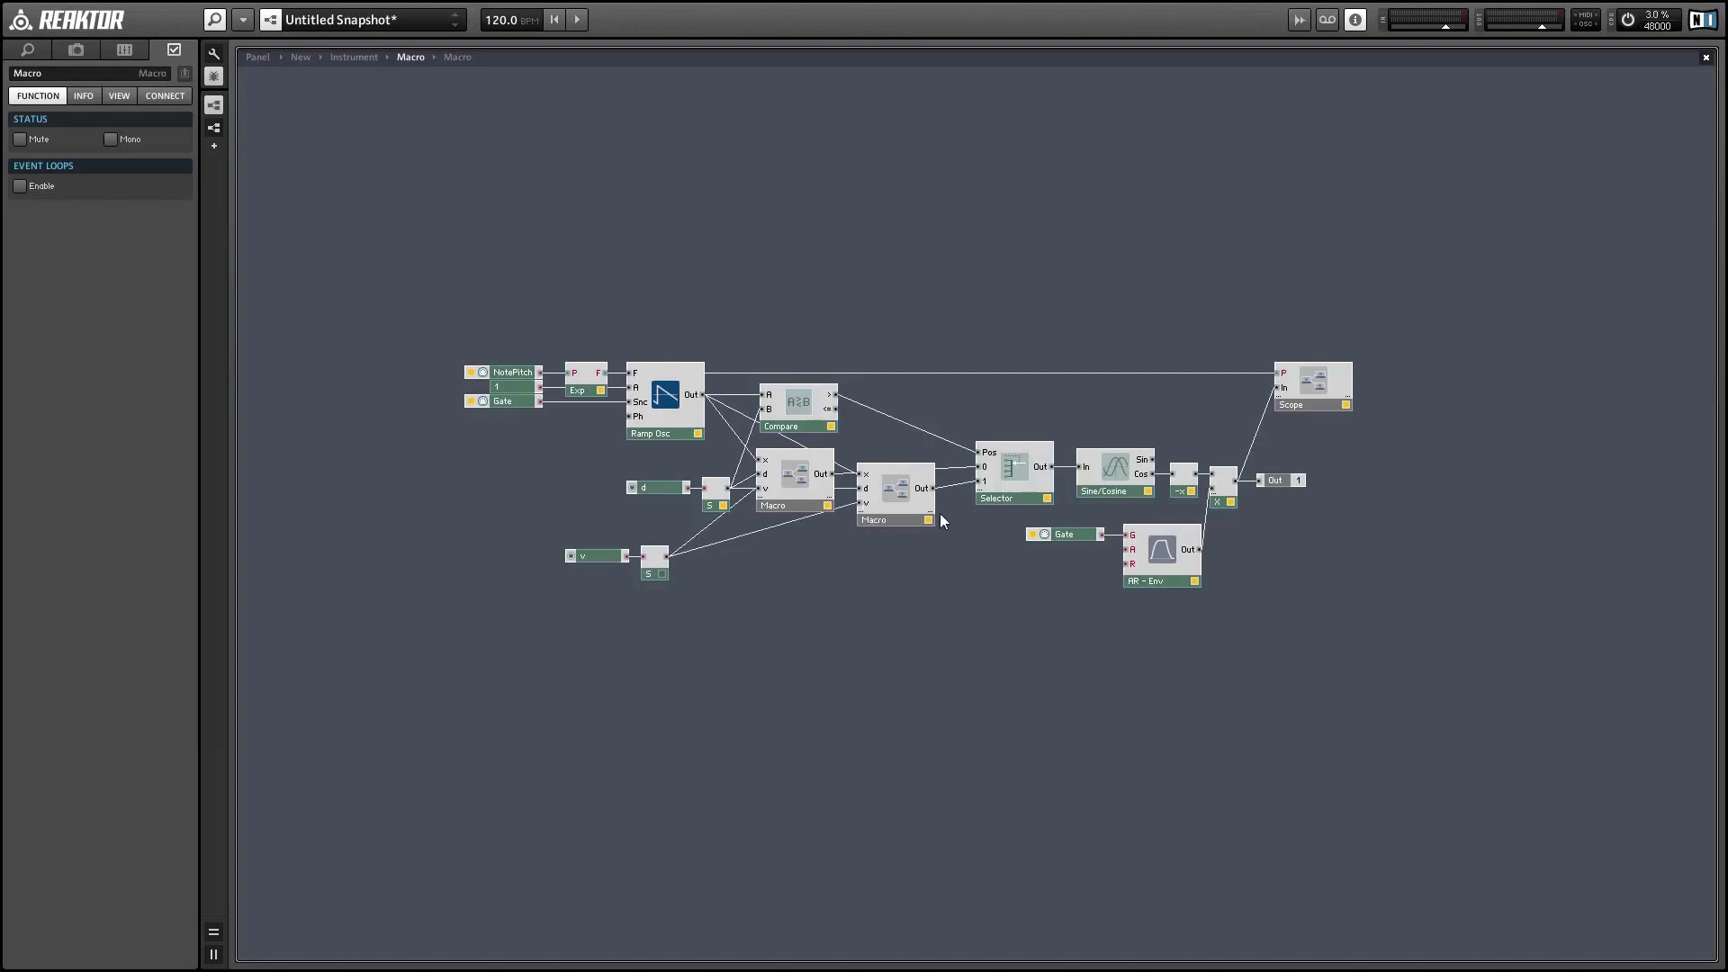
pyautogui.moveTo(1014, 477); pyautogui.dragTo(1006, 480)
pyautogui.moveTo(535, 525); pyautogui.dragTo(714, 538)
pyautogui.click(803, 479)
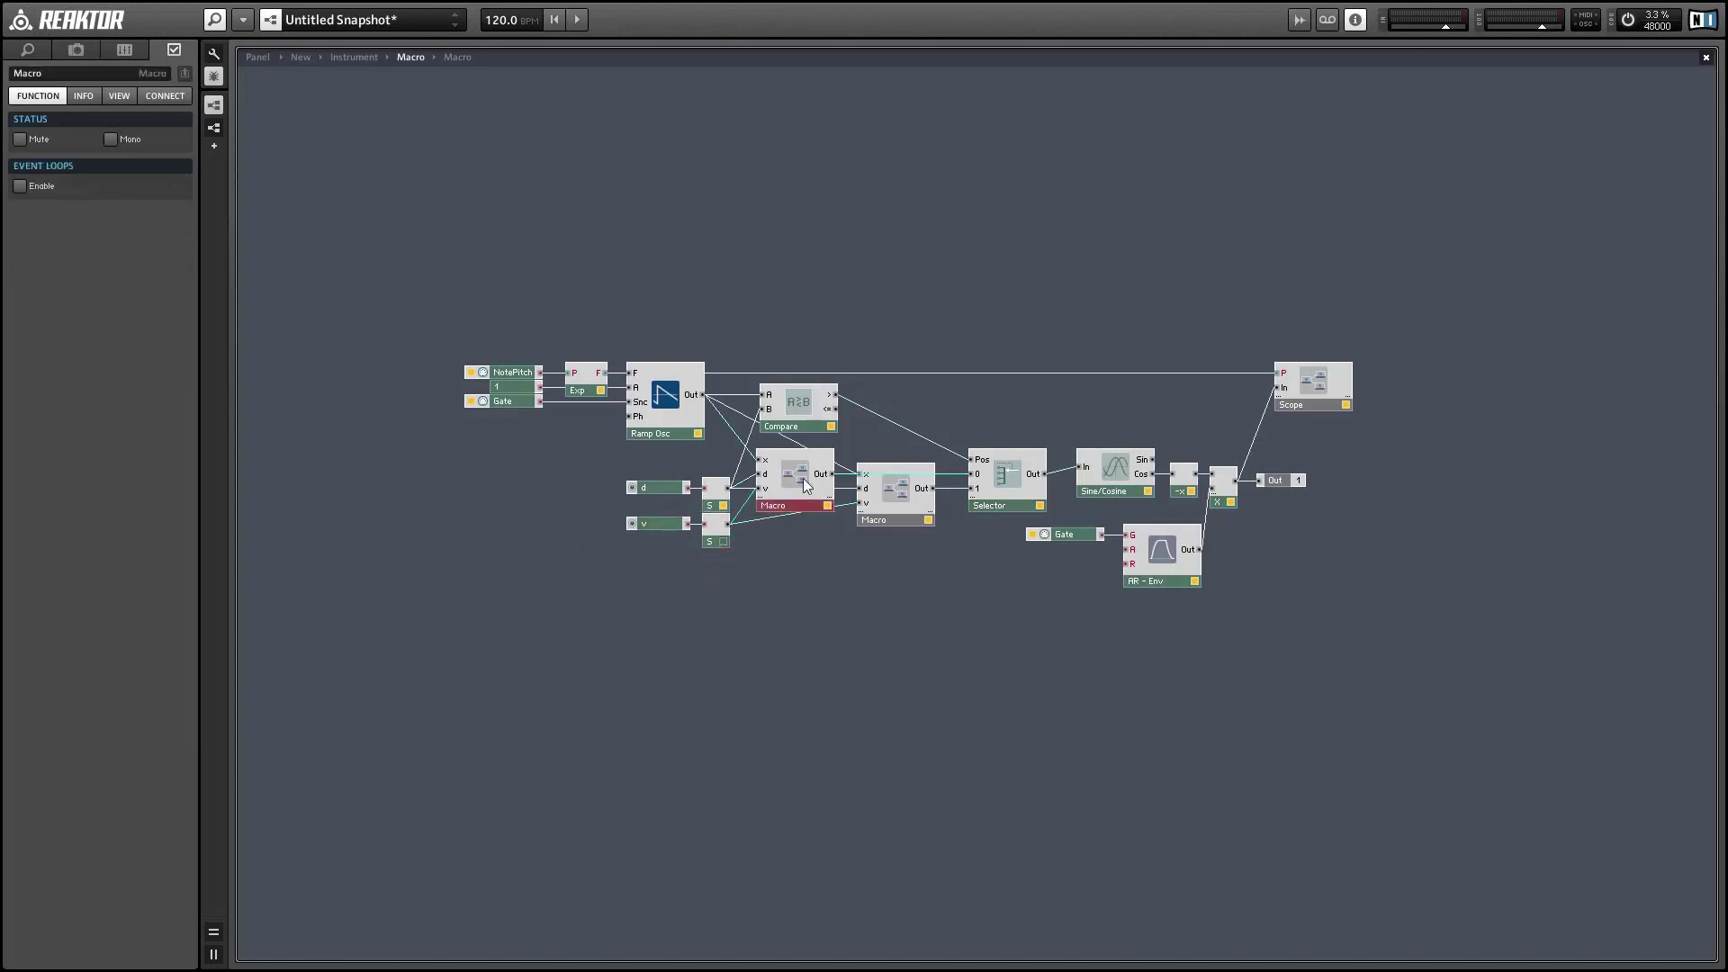
# Step: Inside the first shaper macro, delete the constant 2 so x times v feeds the Divide with d
pyautogui.doubleClick(803, 478)
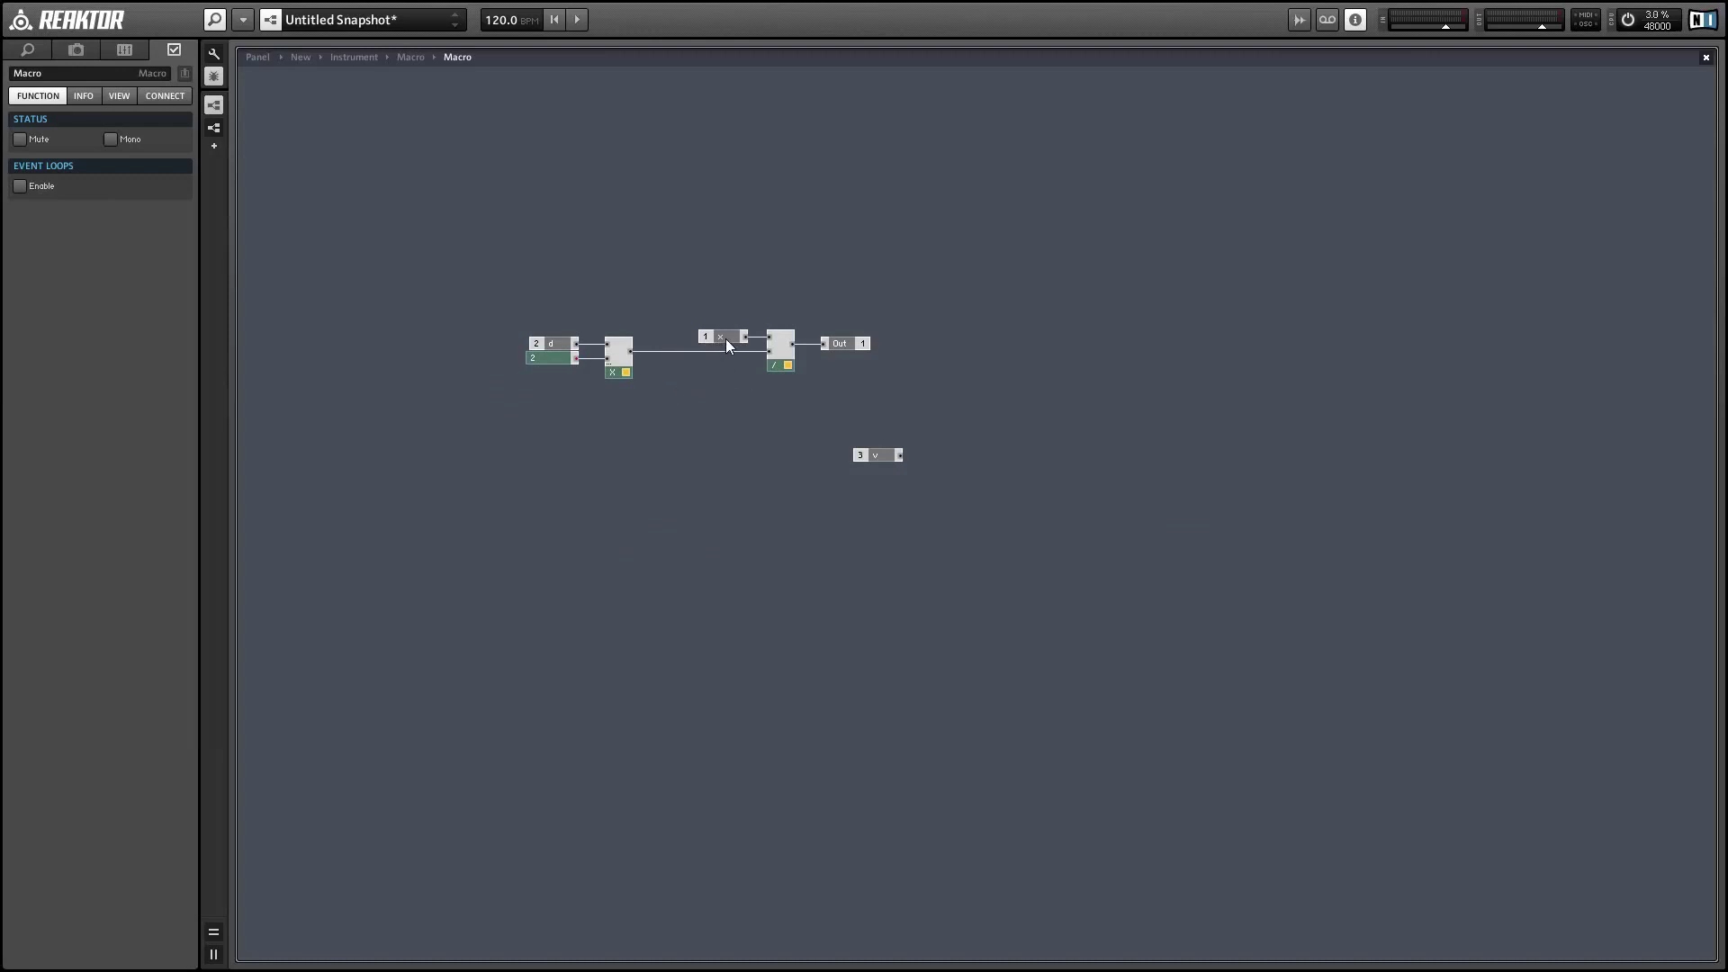
pyautogui.moveTo(726, 339); pyautogui.dragTo(573, 268)
pyautogui.moveTo(870, 452); pyautogui.dragTo(572, 288)
pyautogui.moveTo(617, 372); pyautogui.dragTo(535, 379)
pyautogui.press('Delete')
pyautogui.moveTo(475, 200); pyautogui.dragTo(661, 397)
pyautogui.moveTo(644, 290); pyautogui.dragTo(749, 297)
pyautogui.click(686, 278)
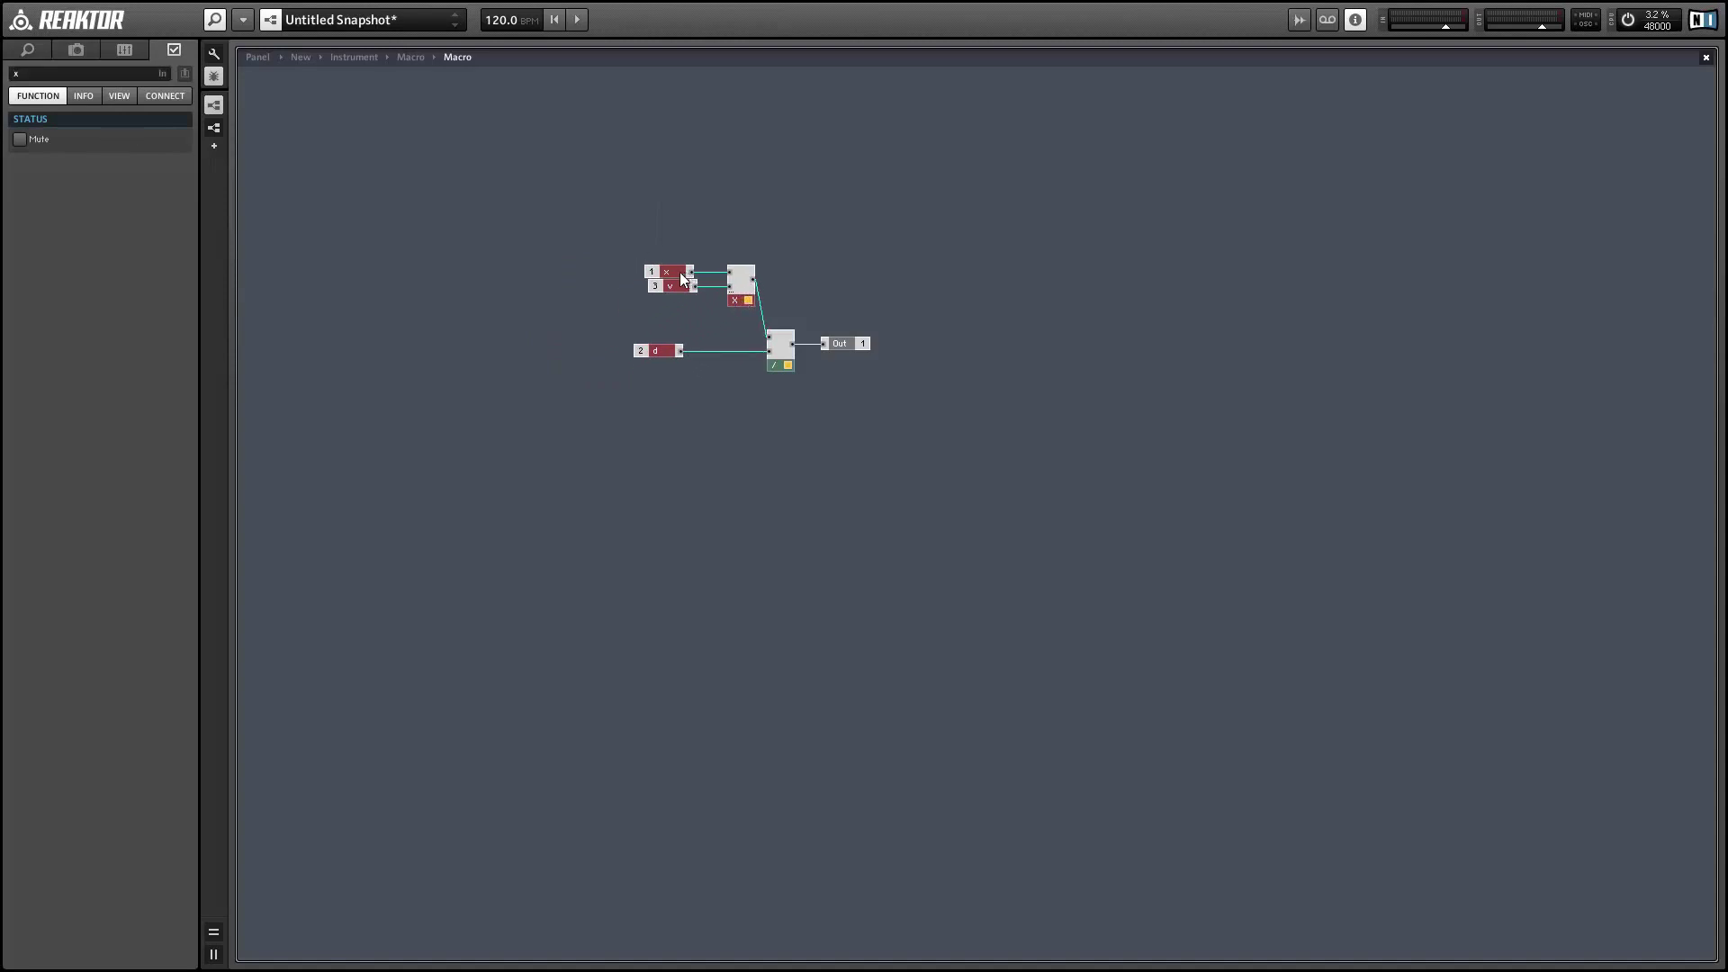
pyautogui.click(668, 271)
pyautogui.moveTo(642, 241); pyautogui.dragTo(729, 349)
pyautogui.click(697, 258)
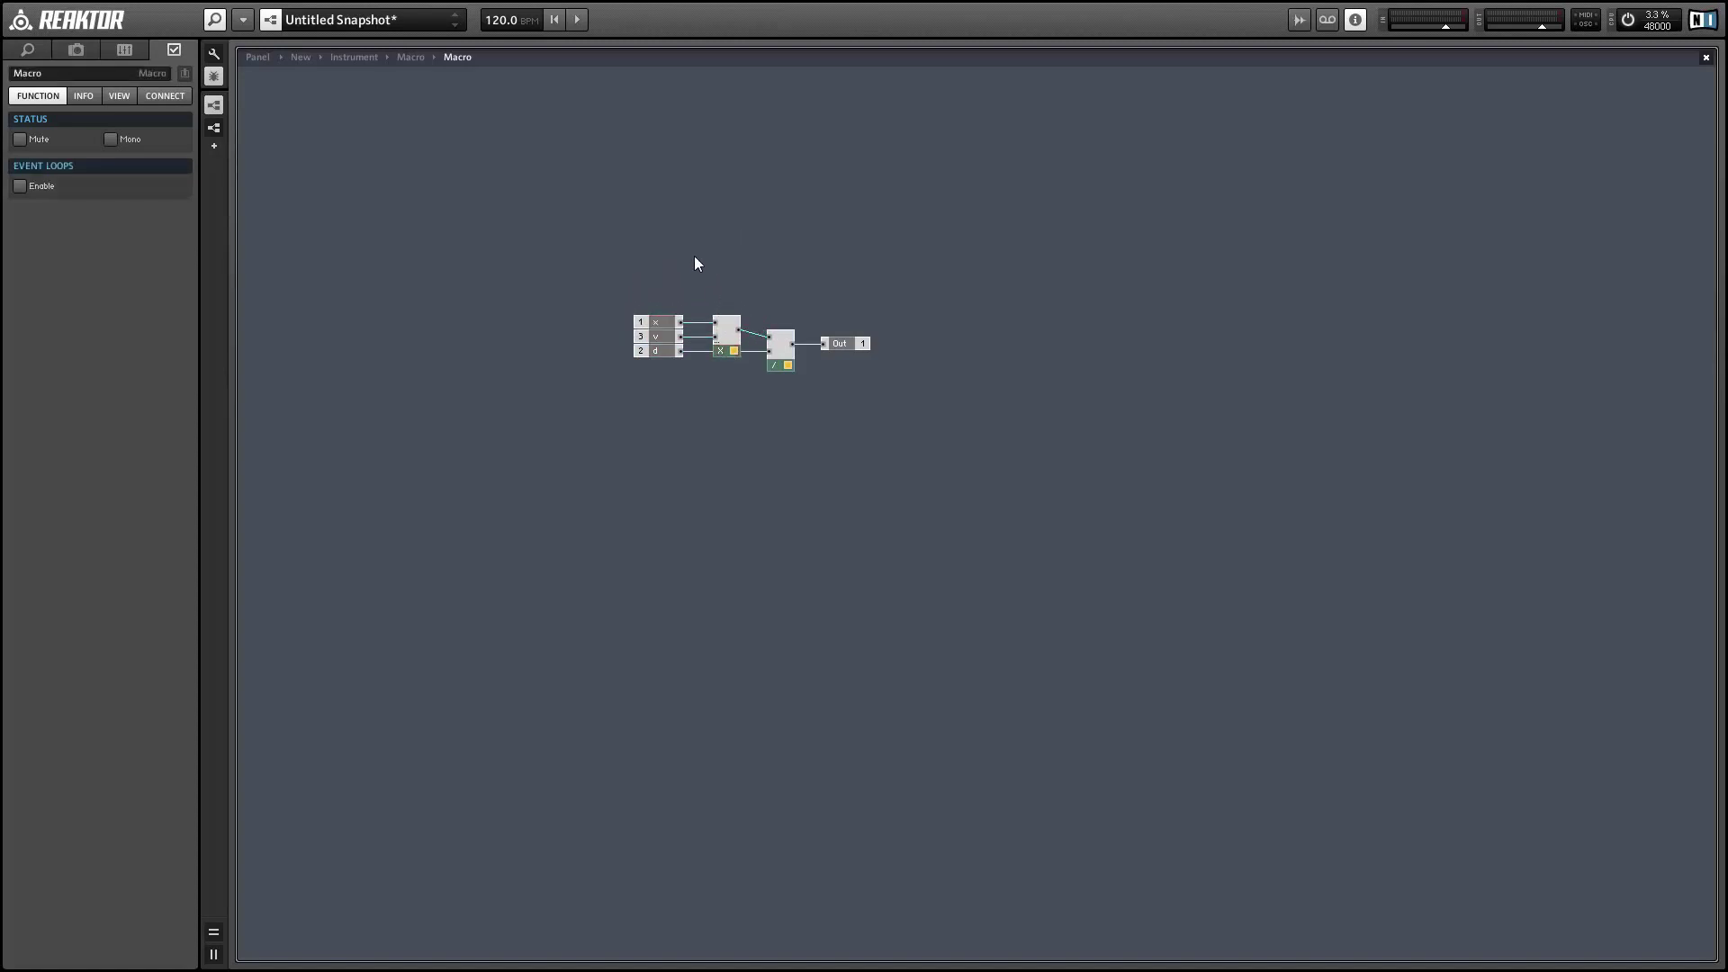
# Step: Open the second shaper macro and delete its constant 1 and 0.5 modules
pyautogui.doubleClick(695, 258)
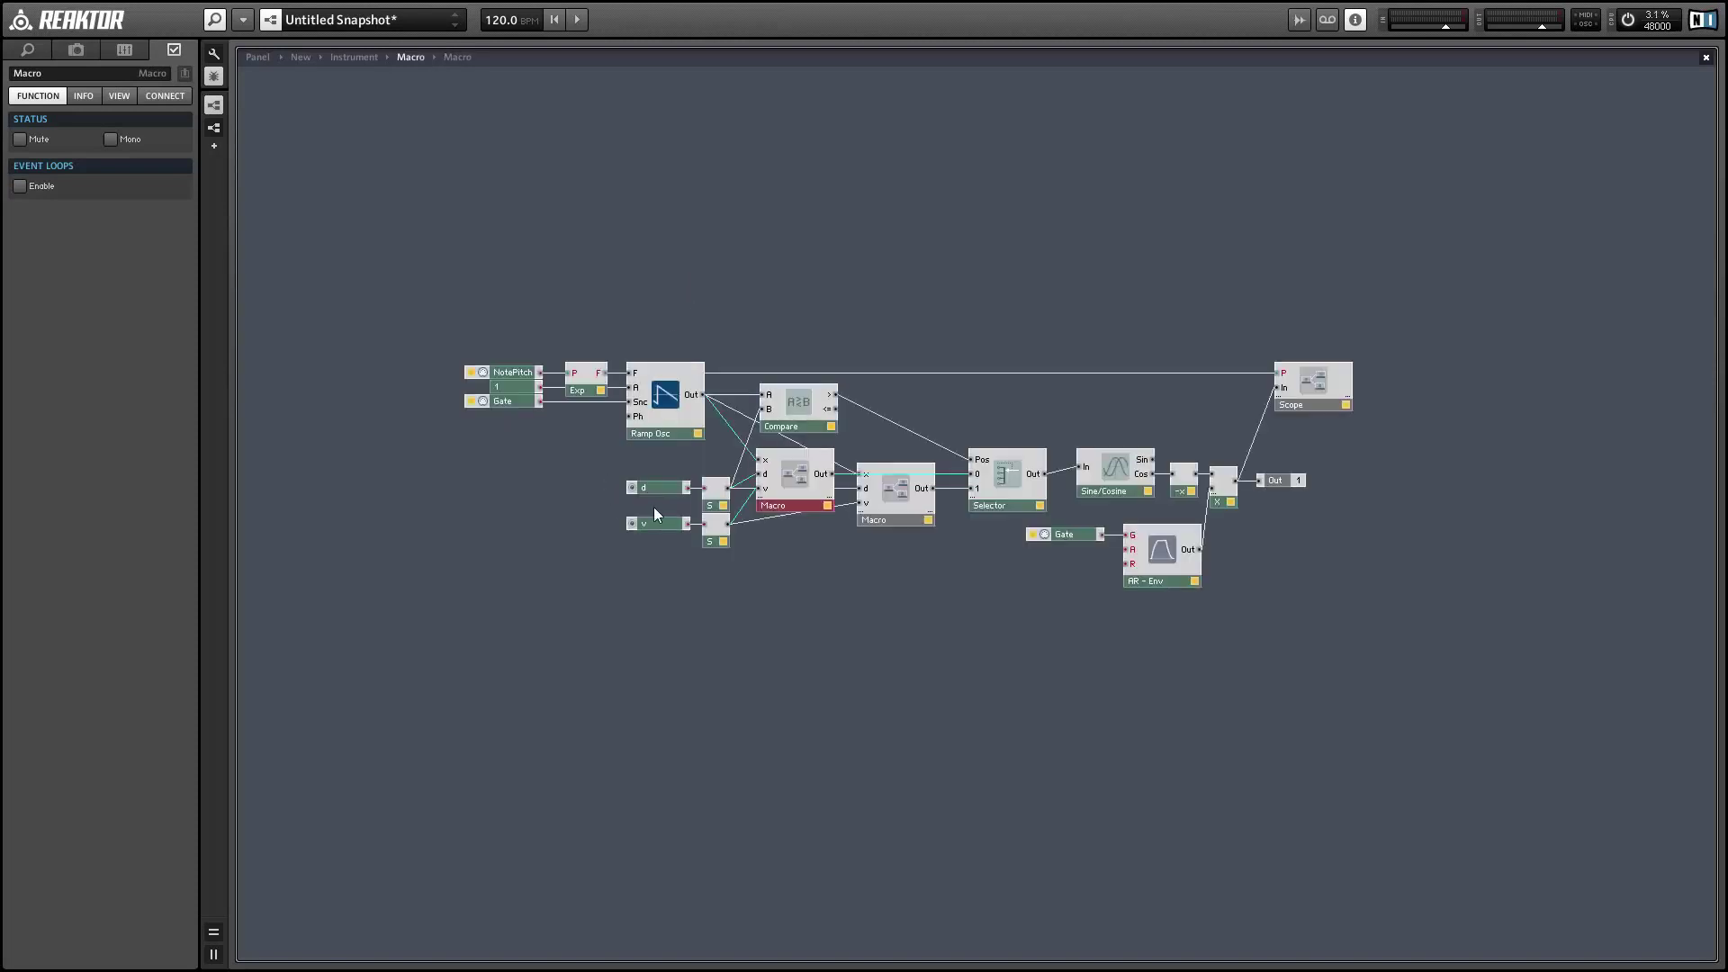
pyautogui.doubleClick(904, 504)
pyautogui.moveTo(580, 342)
pyautogui.moveTo(556, 290)
pyautogui.mouseDown()
pyautogui.moveTo(532, 306)
pyautogui.moveTo(527, 289)
pyautogui.mouseUp()
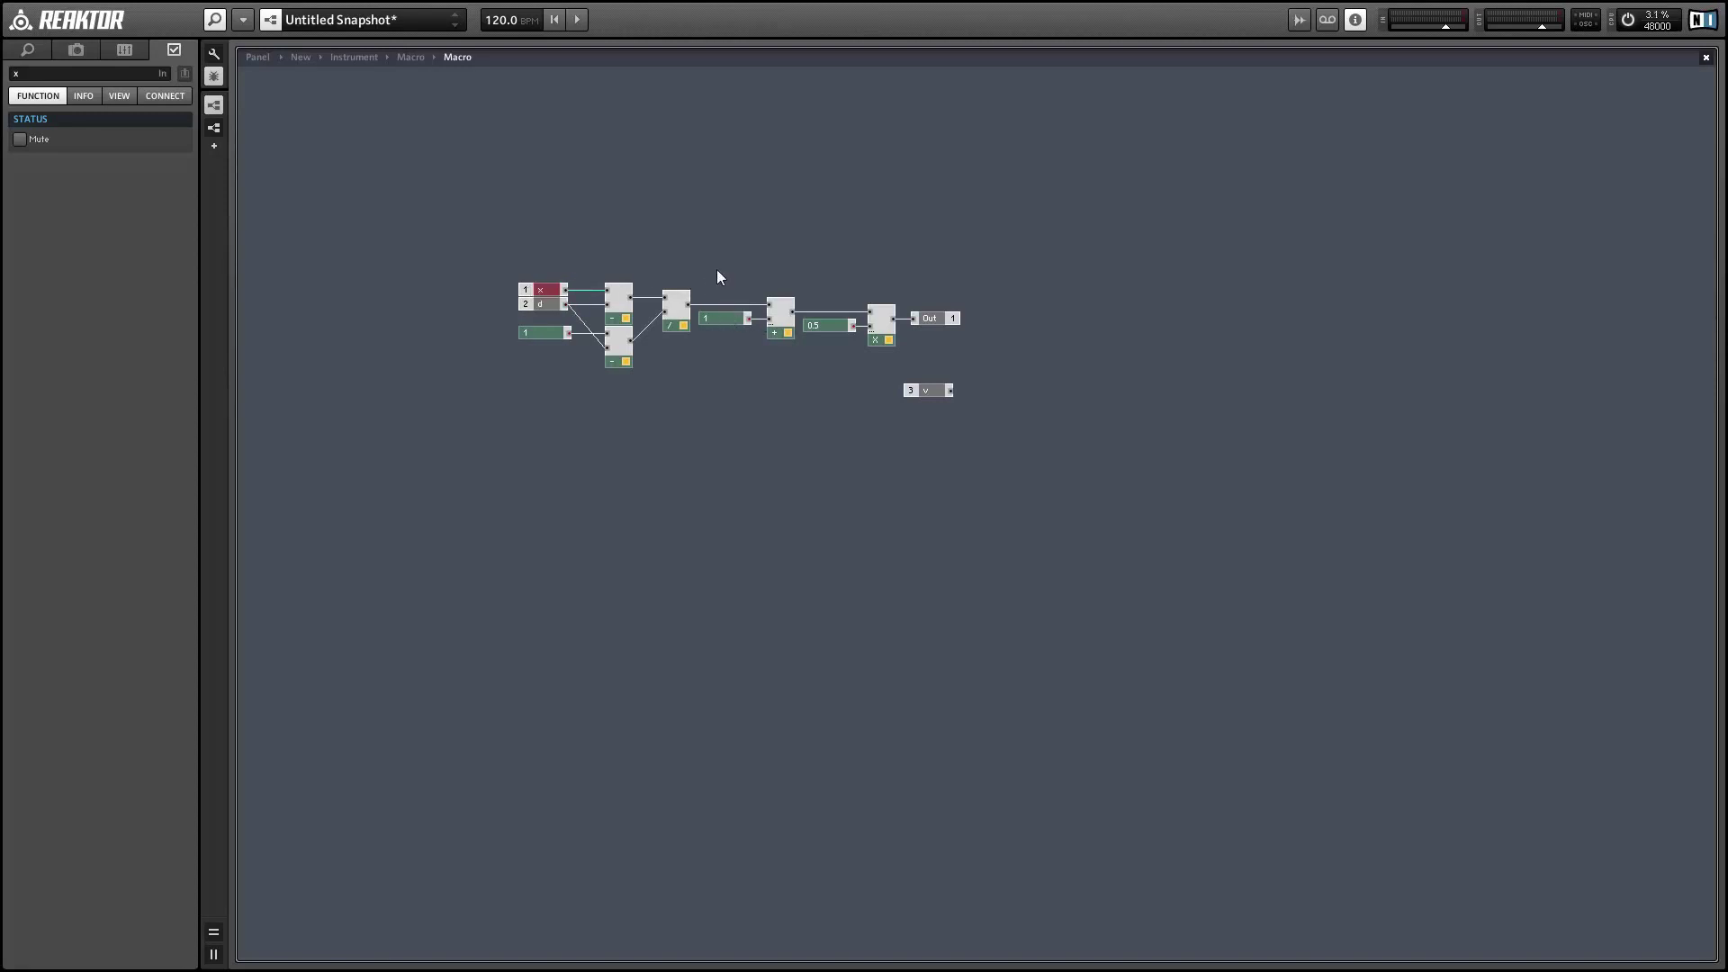
pyautogui.click(718, 324)
pyautogui.keyDown('shift'); pyautogui.click(846, 325); pyautogui.keyUp('shift')
pyautogui.press('Delete')
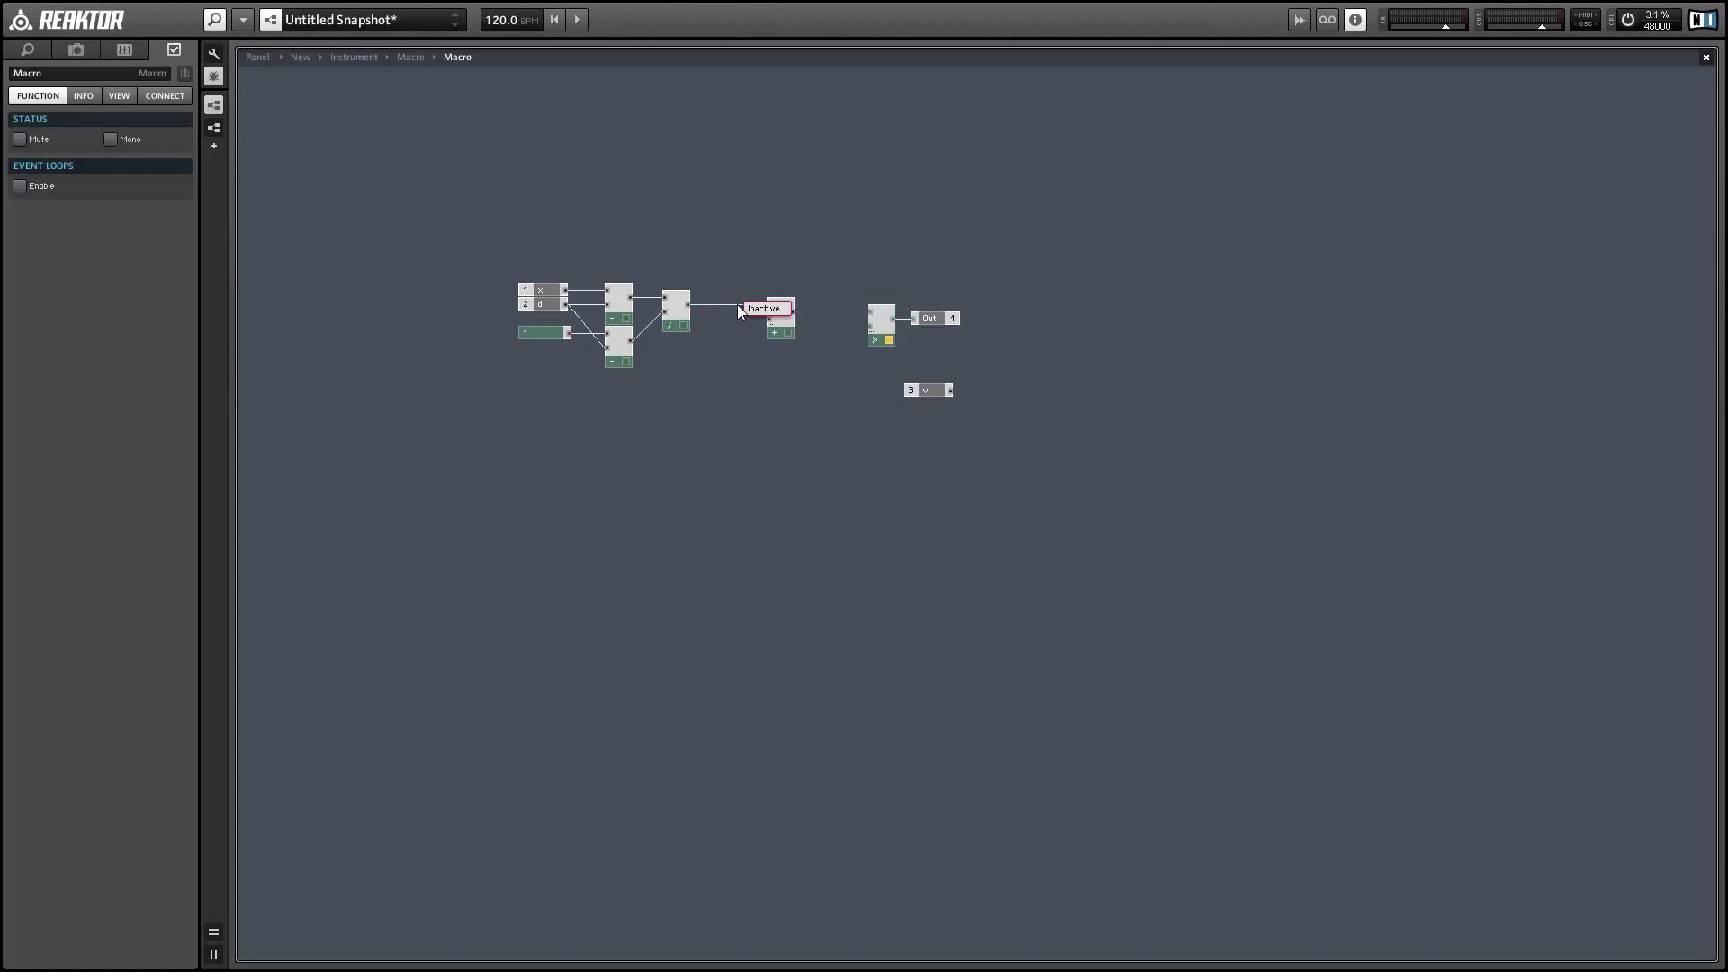
pyautogui.moveTo(785, 319); pyautogui.dragTo(881, 274)
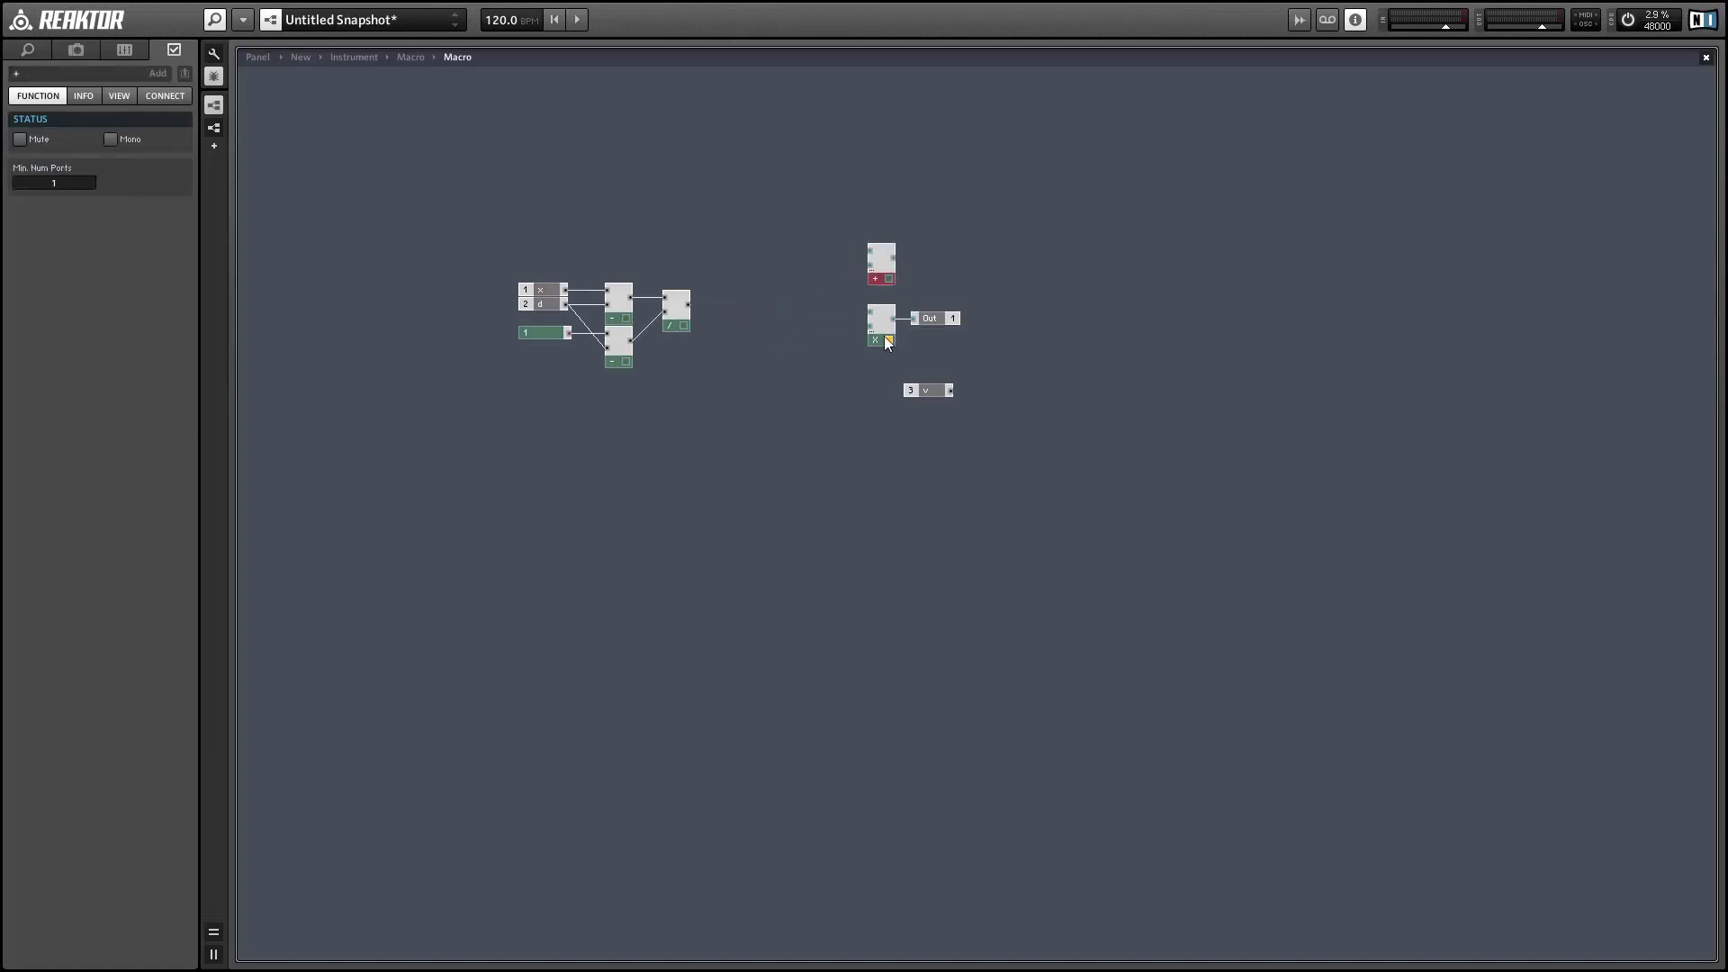
pyautogui.moveTo(880, 343); pyautogui.dragTo(742, 391)
# Step: Add a Subtract module with a constant 1 input next to the v input
pyautogui.rightClick(799, 381)
pyautogui.moveTo(868, 393)
pyautogui.moveTo(1038, 464)
pyautogui.click(1207, 473)
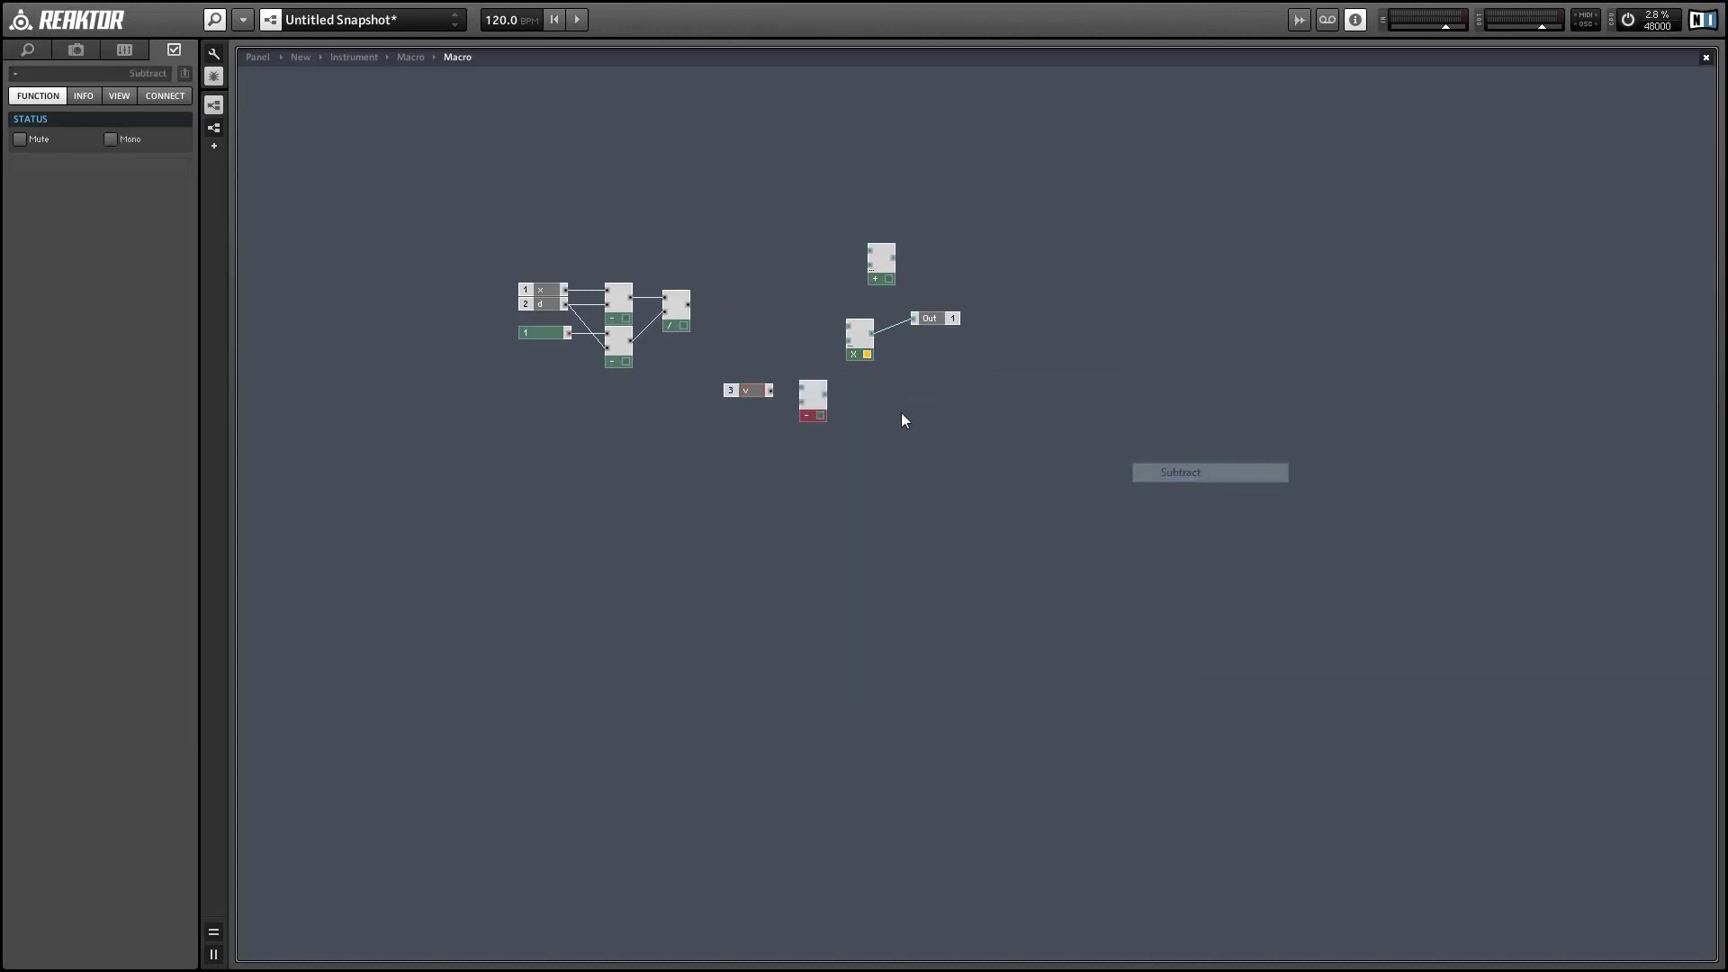
pyautogui.rightClick(802, 382)
pyautogui.click(837, 410)
pyautogui.click(747, 398)
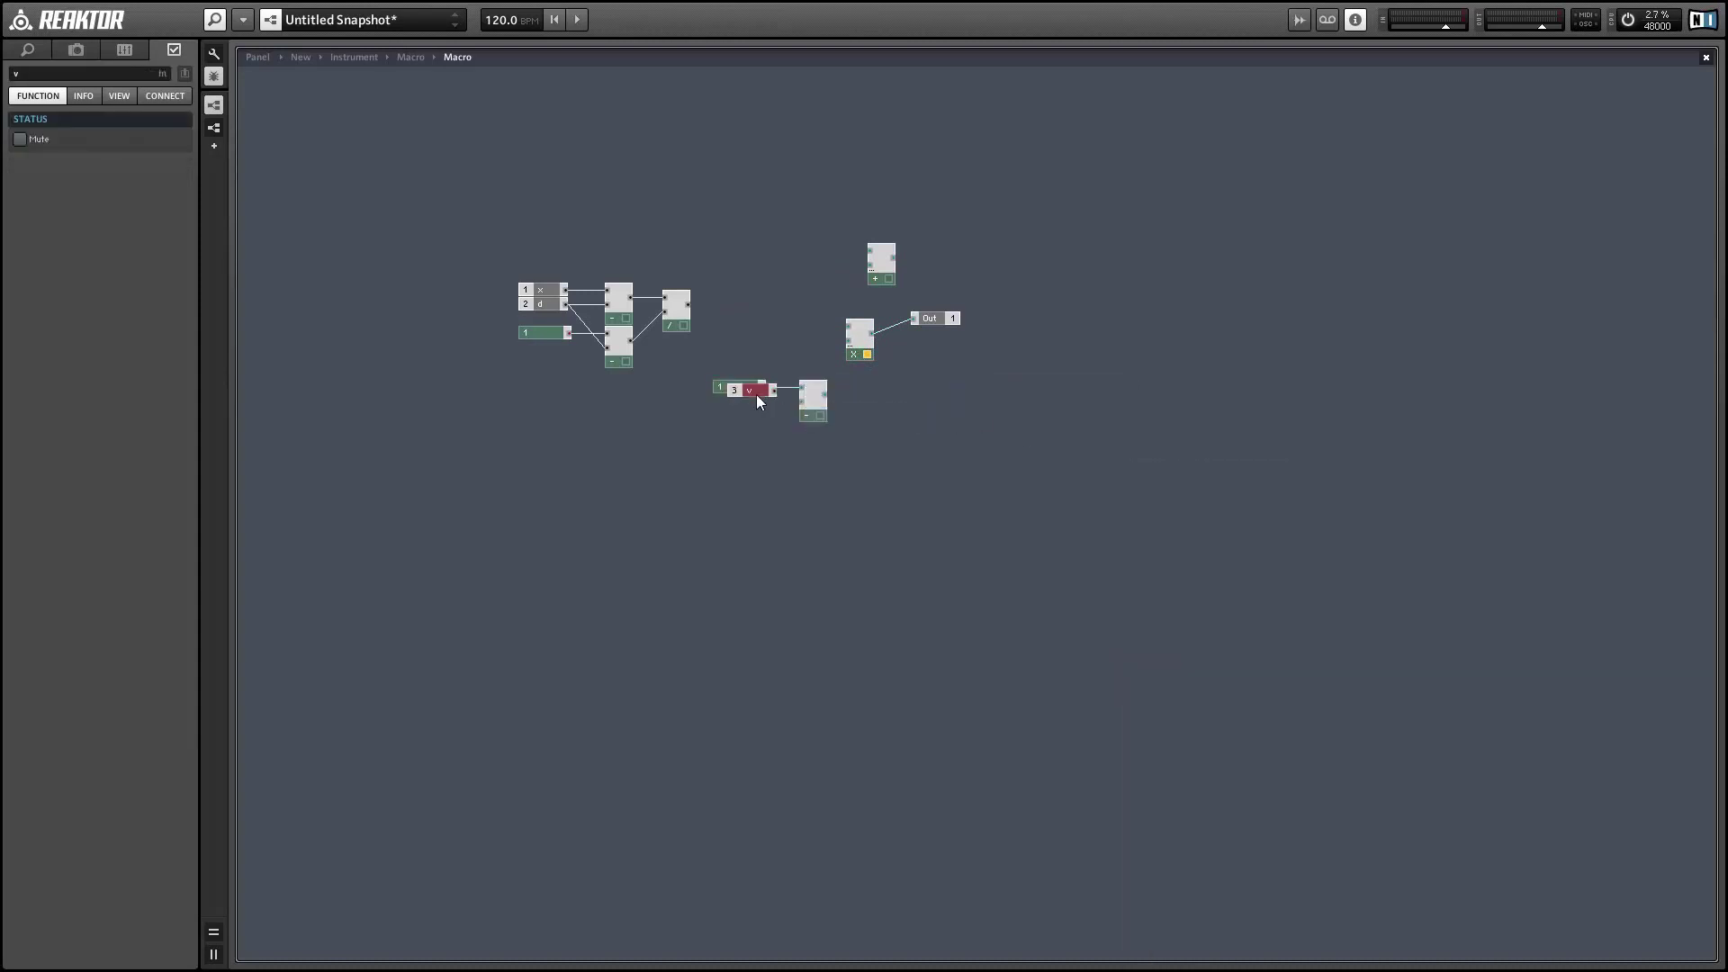
pyautogui.moveTo(750, 402); pyautogui.dragTo(848, 340)
# Step: Wire the Divide output into the multiply and place Add and Out after it
pyautogui.moveTo(691, 306); pyautogui.dragTo(847, 327)
pyautogui.moveTo(706, 352); pyautogui.dragTo(819, 358)
pyautogui.moveTo(730, 288); pyautogui.dragTo(1141, 307)
pyautogui.moveTo(891, 269); pyautogui.dragTo(753, 324)
pyautogui.moveTo(914, 328); pyautogui.dragTo(897, 334)
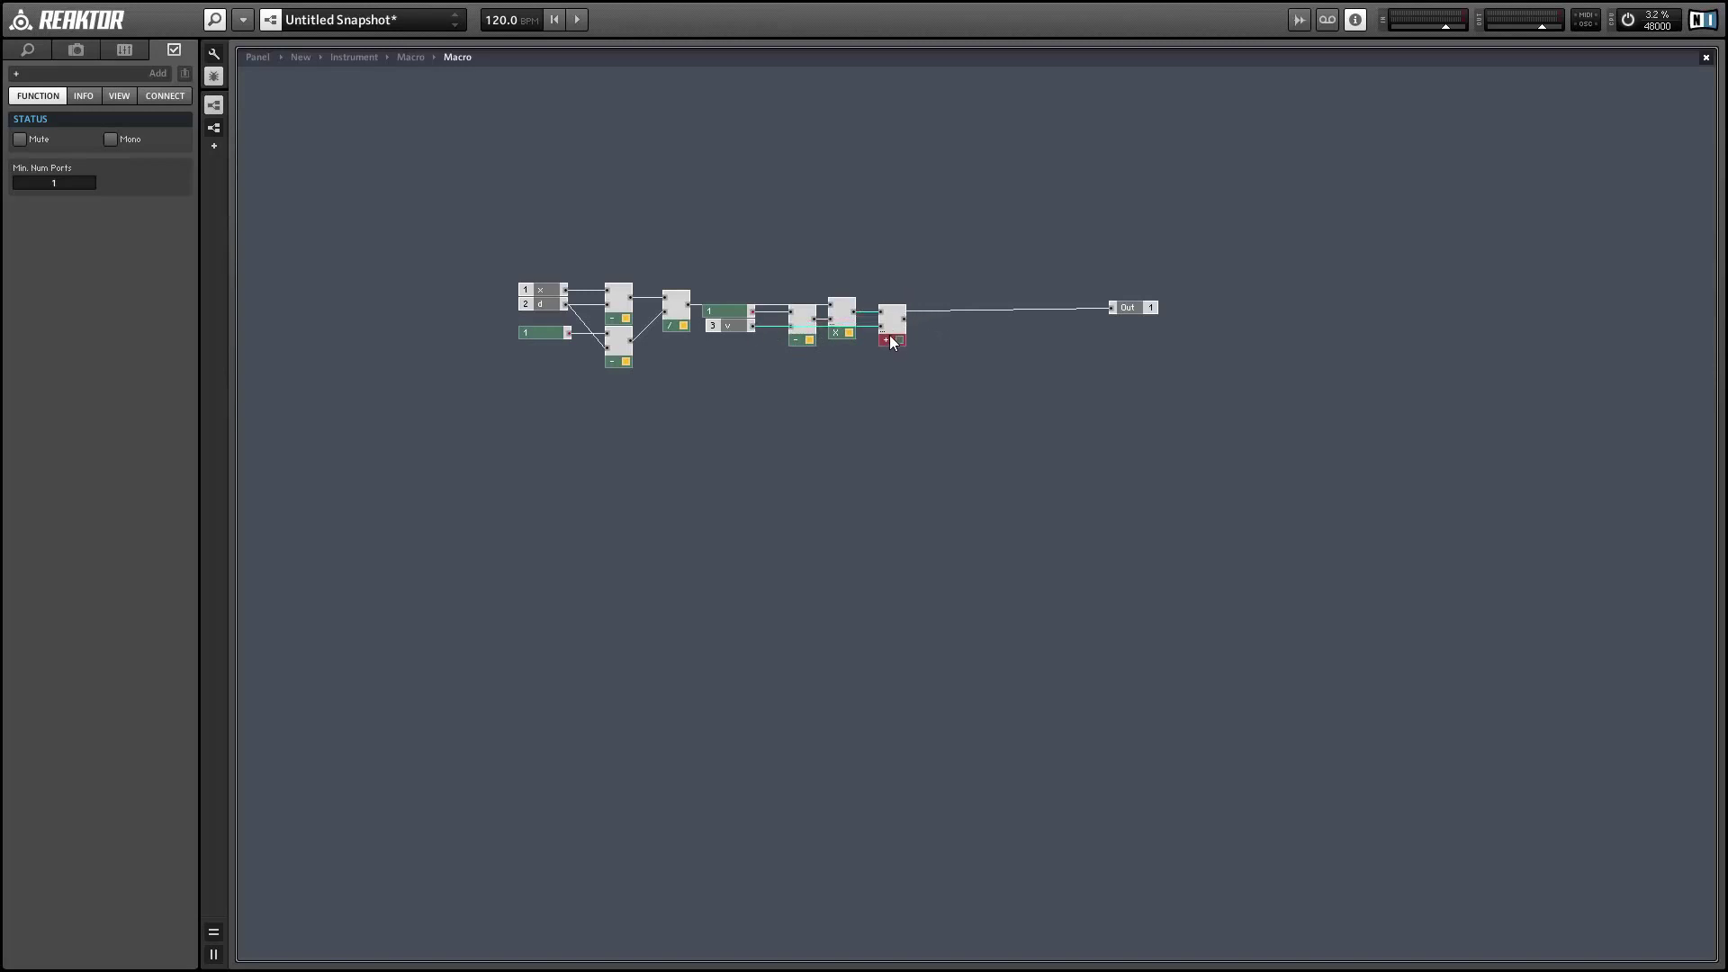
pyautogui.moveTo(1123, 311); pyautogui.dragTo(957, 319)
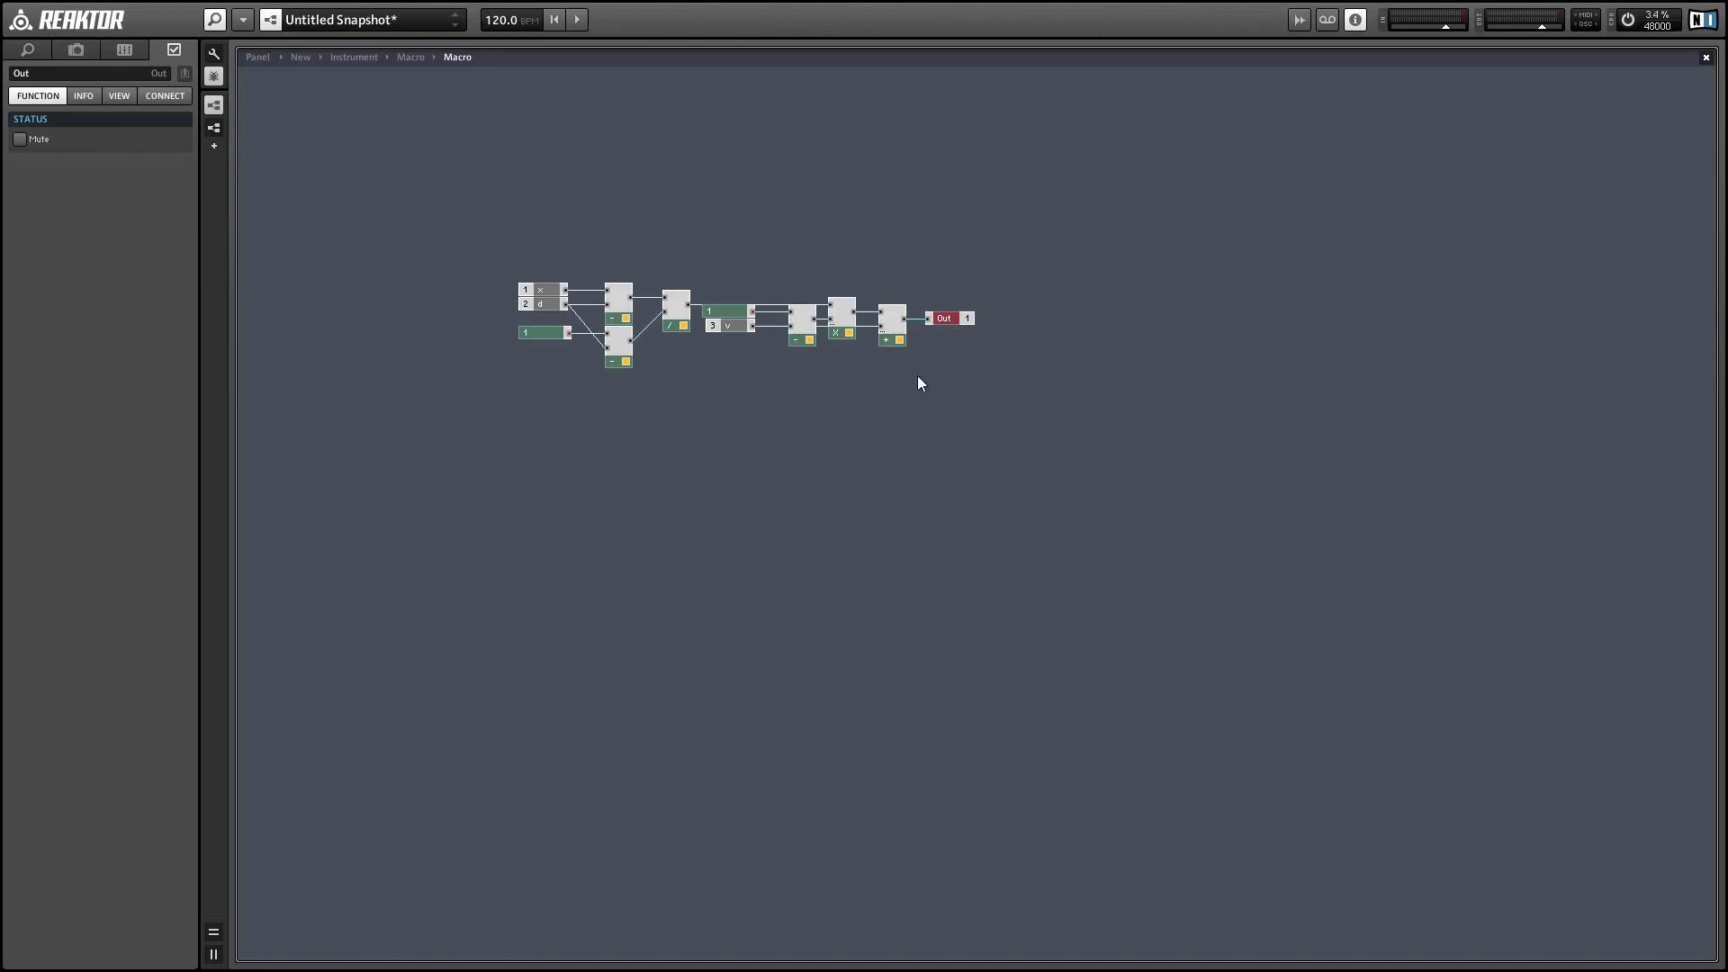
pyautogui.click(897, 345)
# Step: Back in the main patch, reposition the Sine/Cosine, -x, multiply, Out, Gate and AR-Env modules
pyautogui.doubleClick(878, 369)
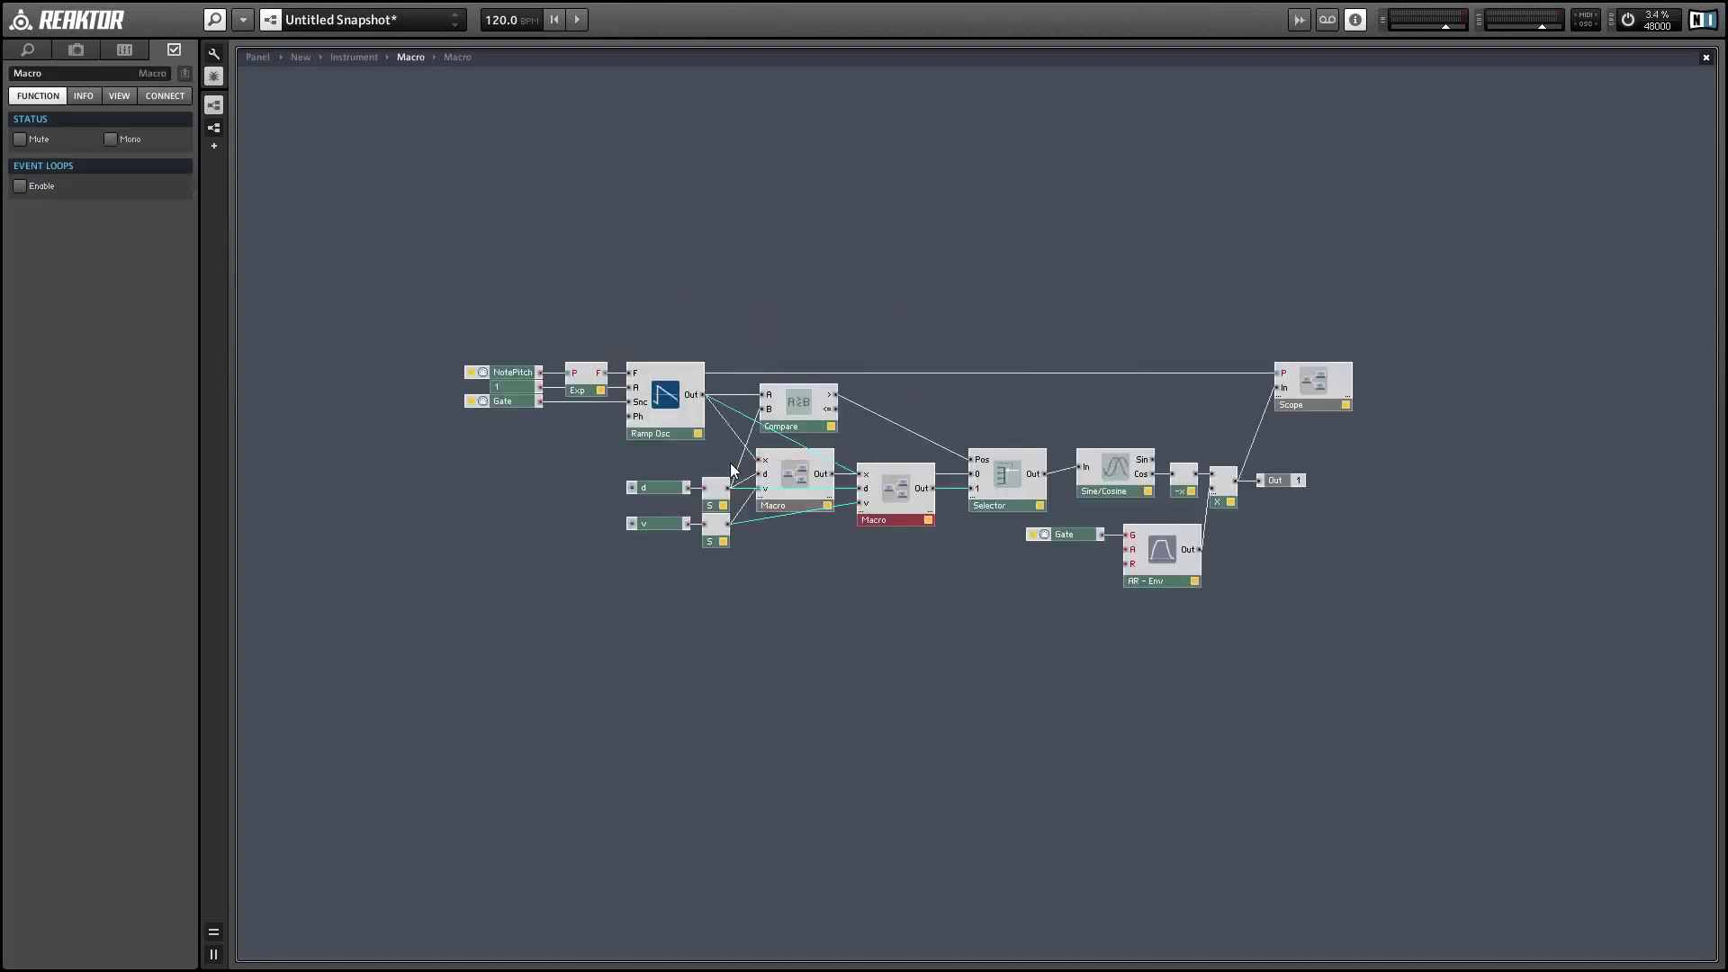
pyautogui.moveTo(1070, 428); pyautogui.dragTo(1173, 586)
pyautogui.click(1186, 585)
pyautogui.click(1035, 590)
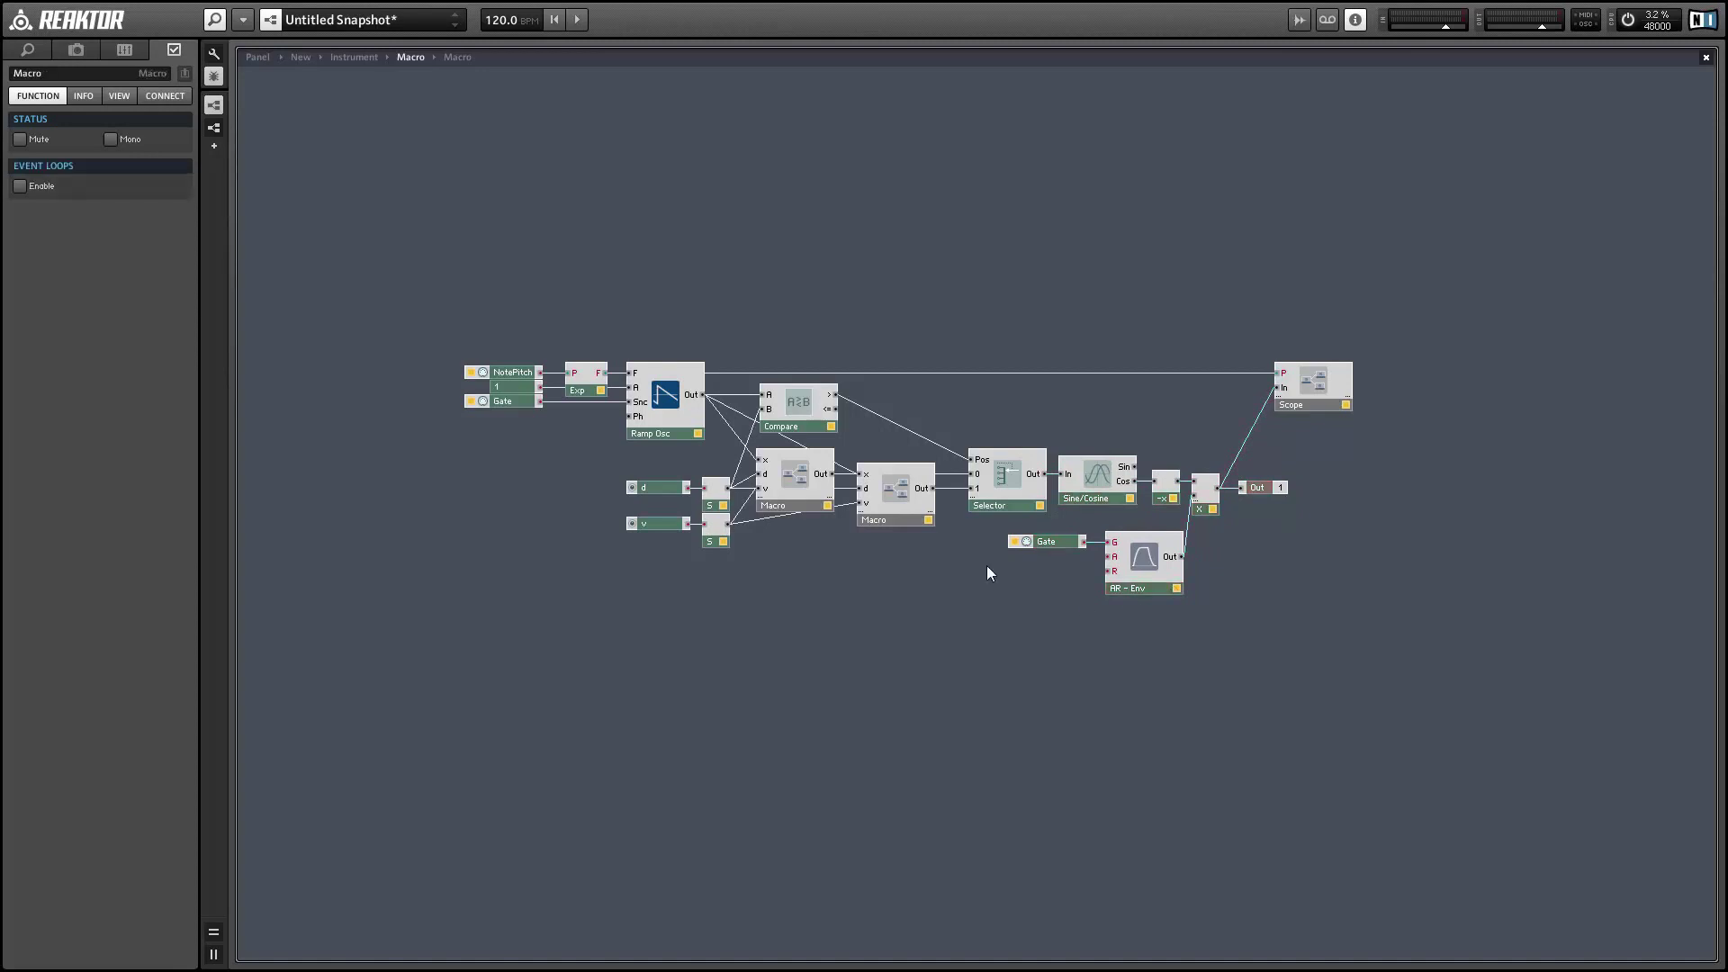
# Step: On the instrument panel, place the v knob beside d, recall snapshot A, and adjust v and d
pyautogui.click(255, 58)
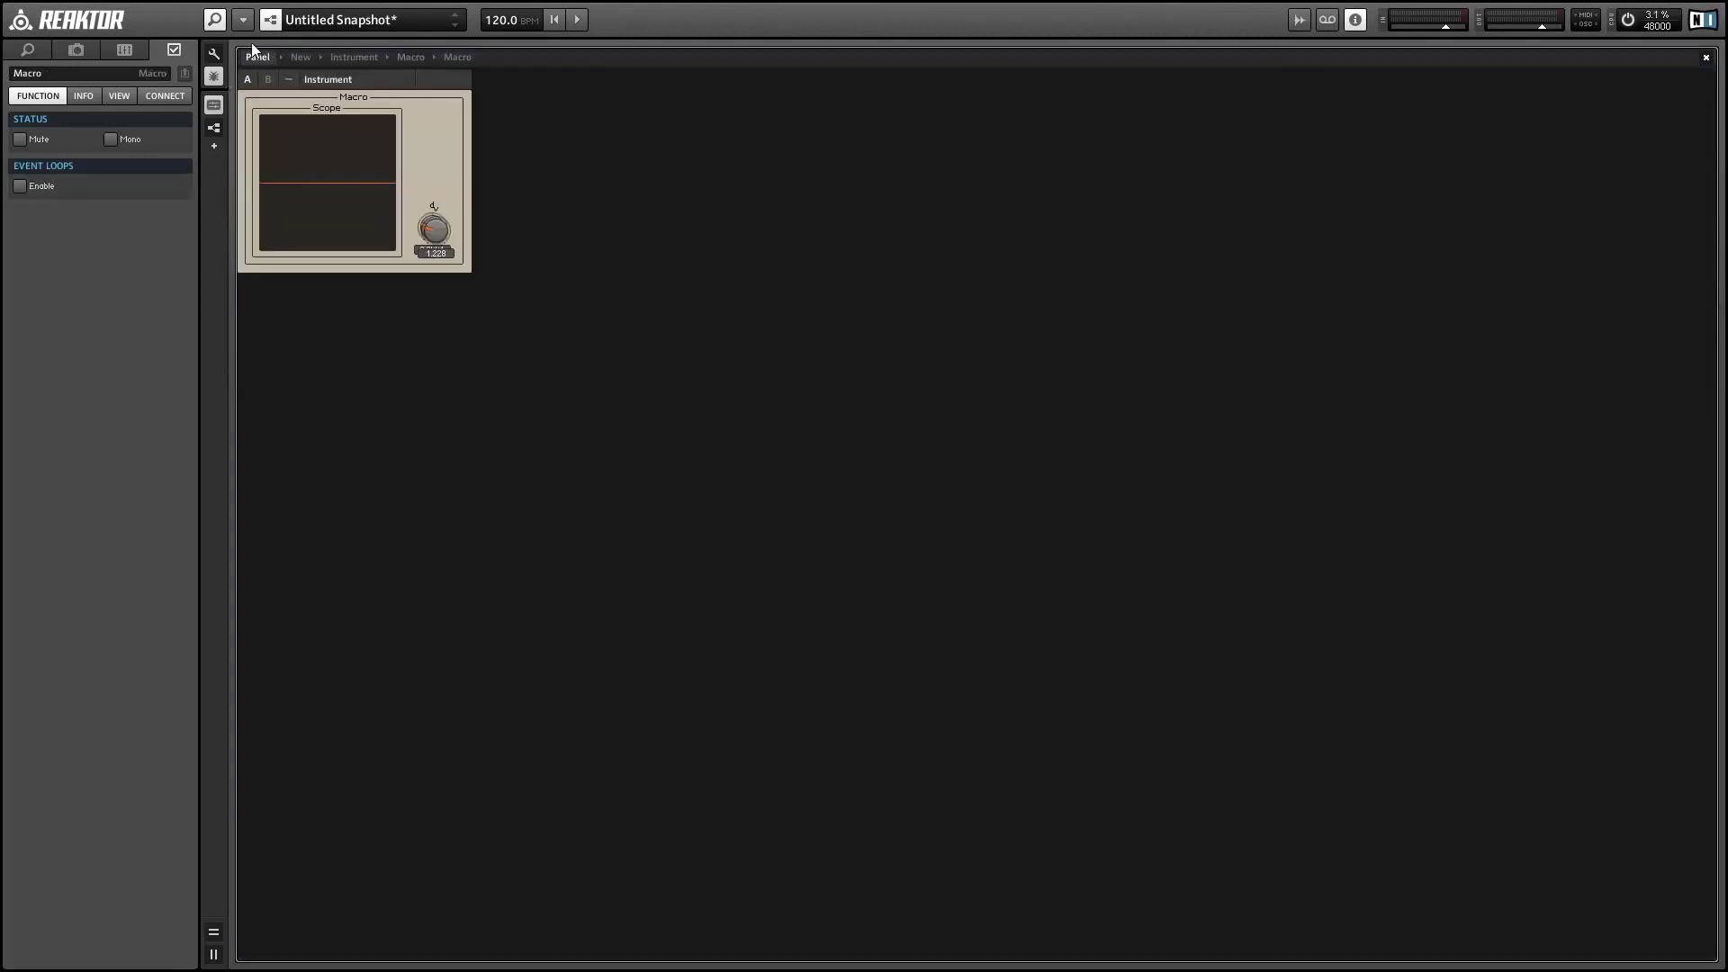
pyautogui.moveTo(439, 229); pyautogui.dragTo(478, 229)
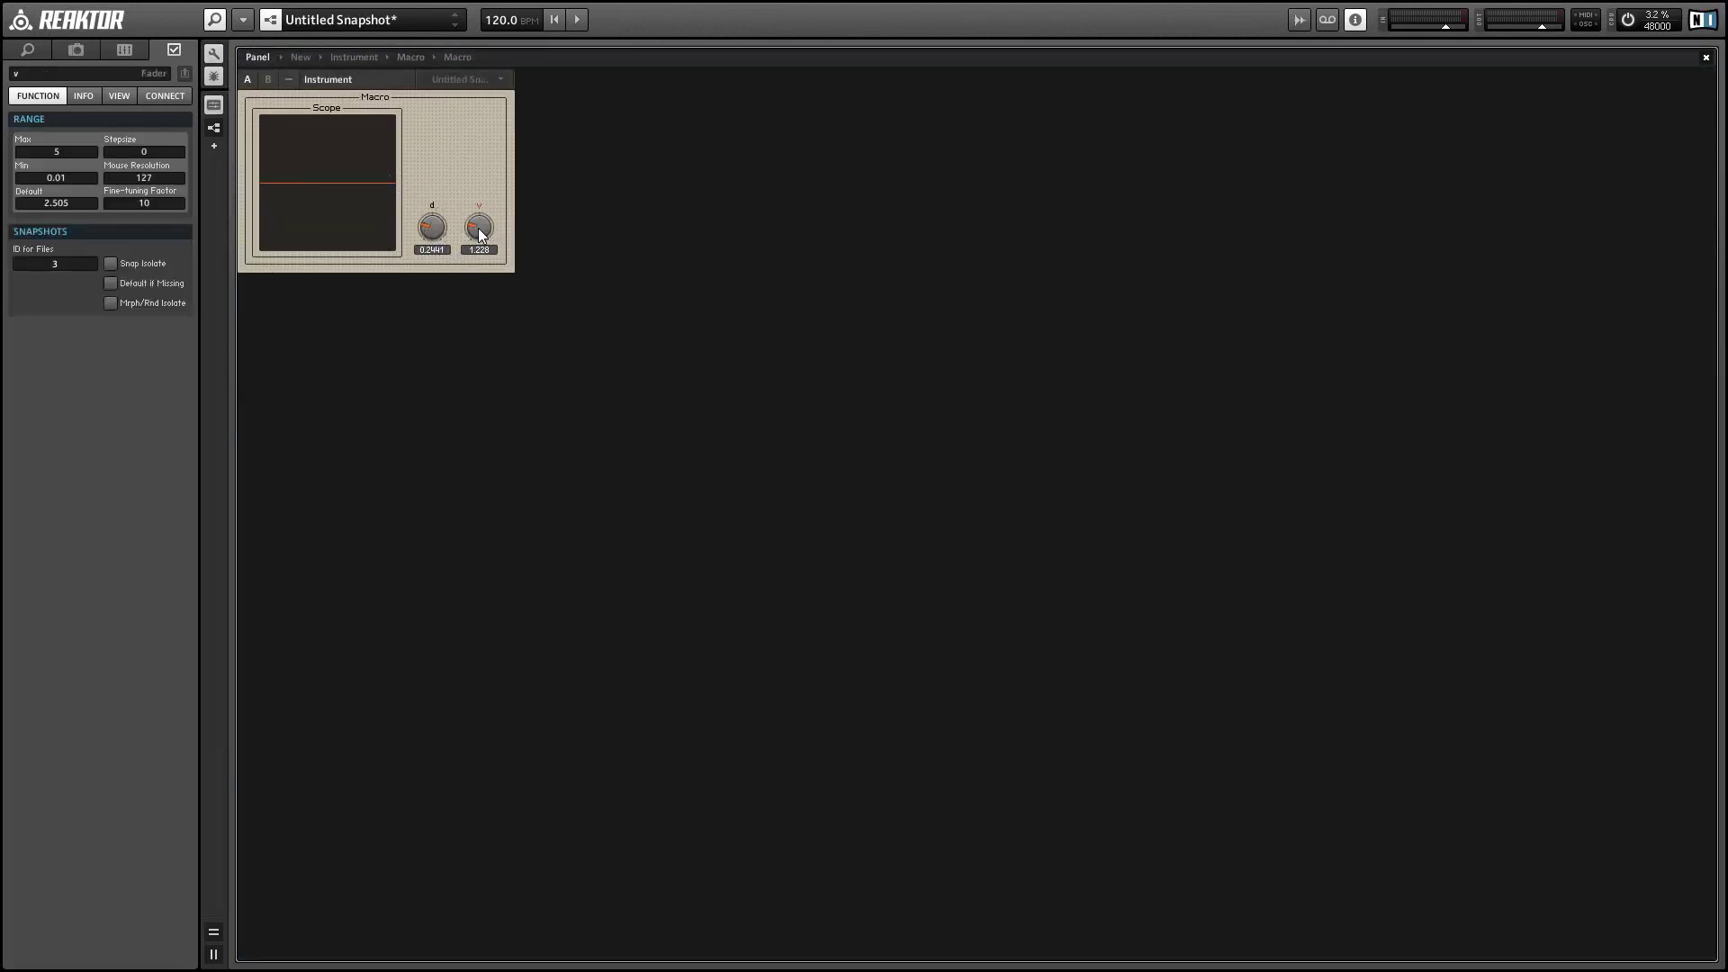
pyautogui.click(247, 79)
pyautogui.moveTo(483, 226); pyautogui.dragTo(471, 193)
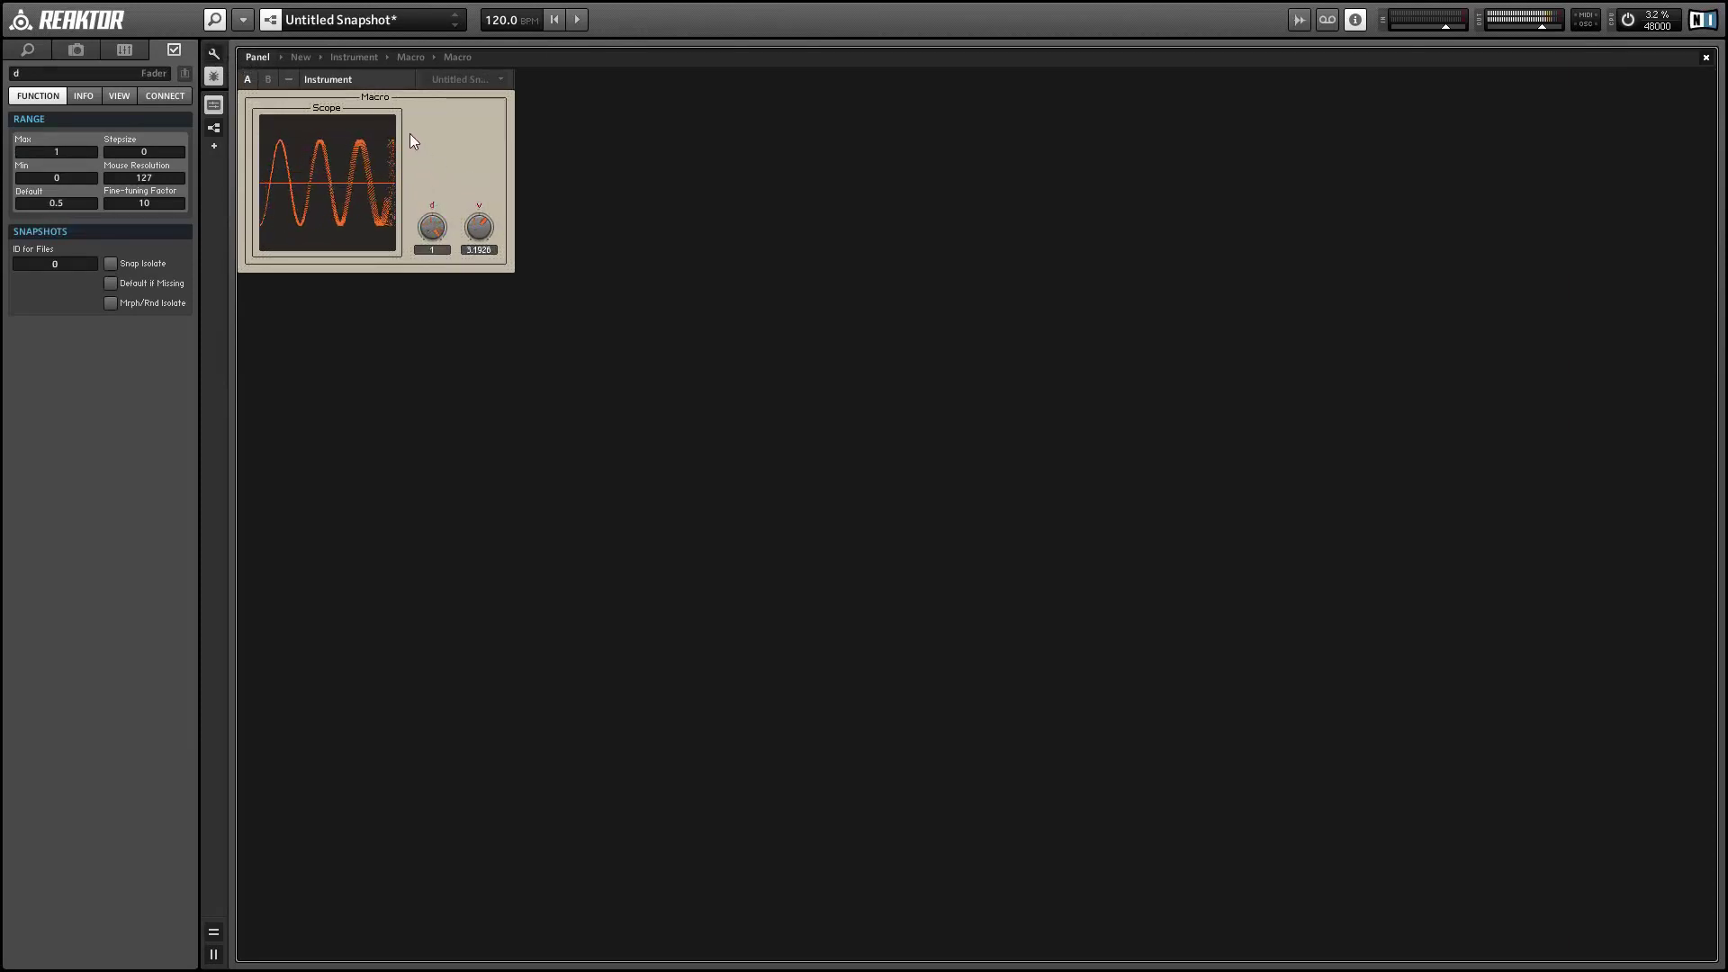
pyautogui.moveTo(422, 236)
pyautogui.mouseDown()
pyautogui.moveTo(413, 171)
pyautogui.moveTo(433, 221)
pyautogui.moveTo(419, 186)
pyautogui.moveTo(421, 212)
pyautogui.moveTo(477, 230)
pyautogui.moveTo(461, 250)
pyautogui.moveTo(447, 200)
pyautogui.moveTo(448, 270)
pyautogui.moveTo(439, 243)
pyautogui.moveTo(440, 258)
pyautogui.mouseUp()
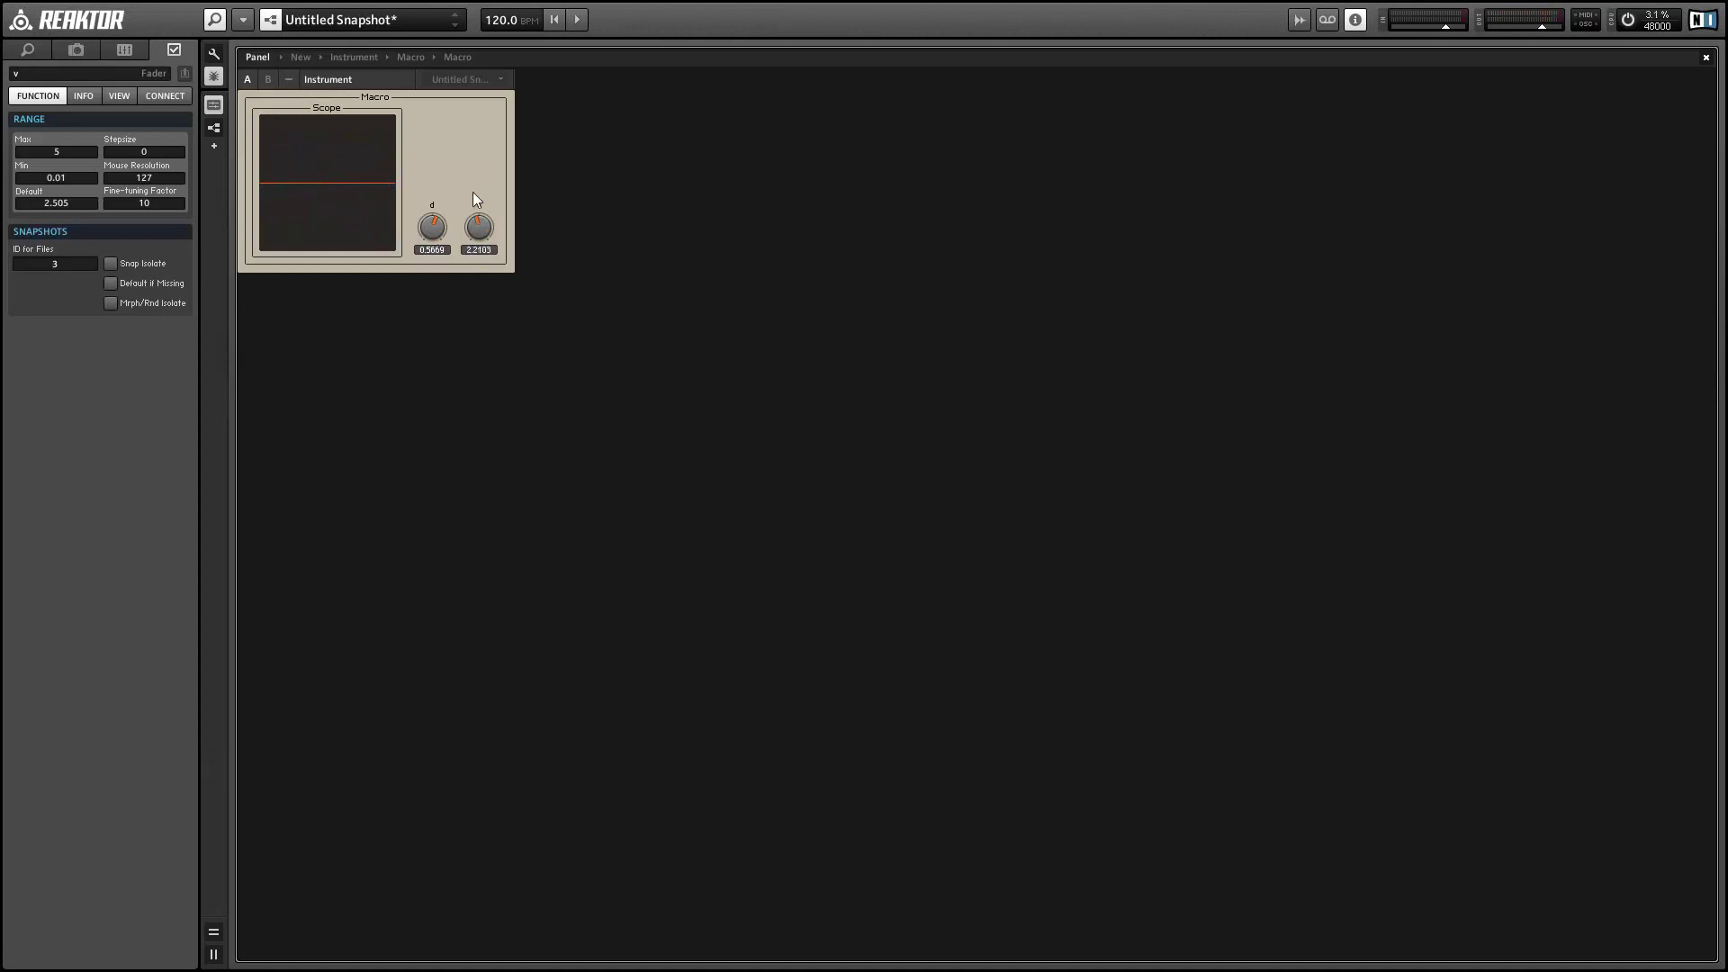